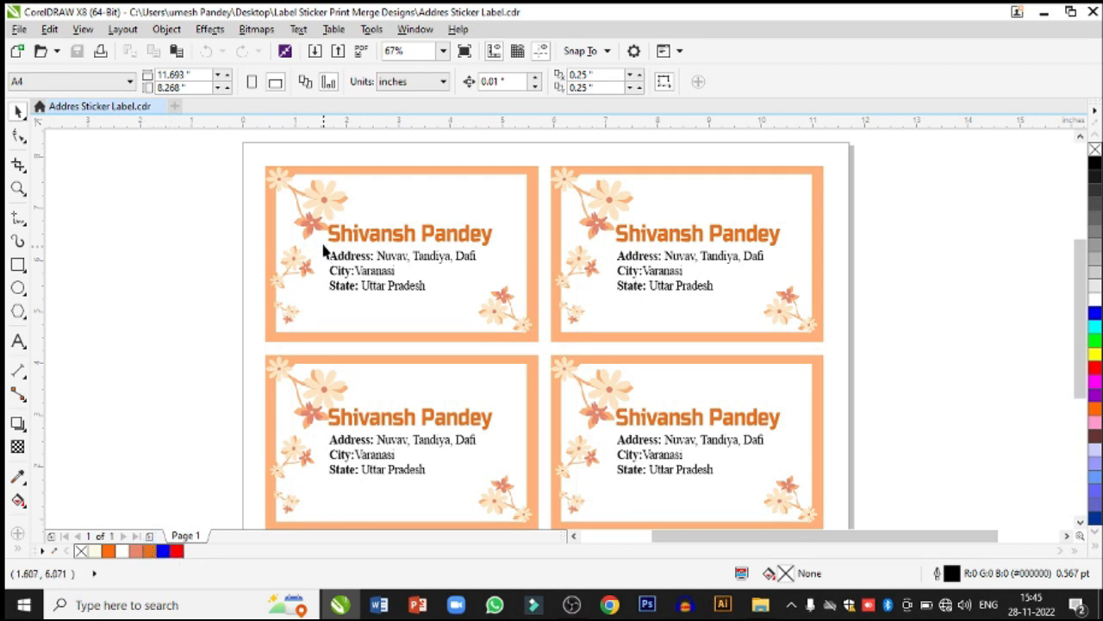
Step: Add a blank second page to the sticker label document and return to Page 1 with the four labels
left_click(150, 536)
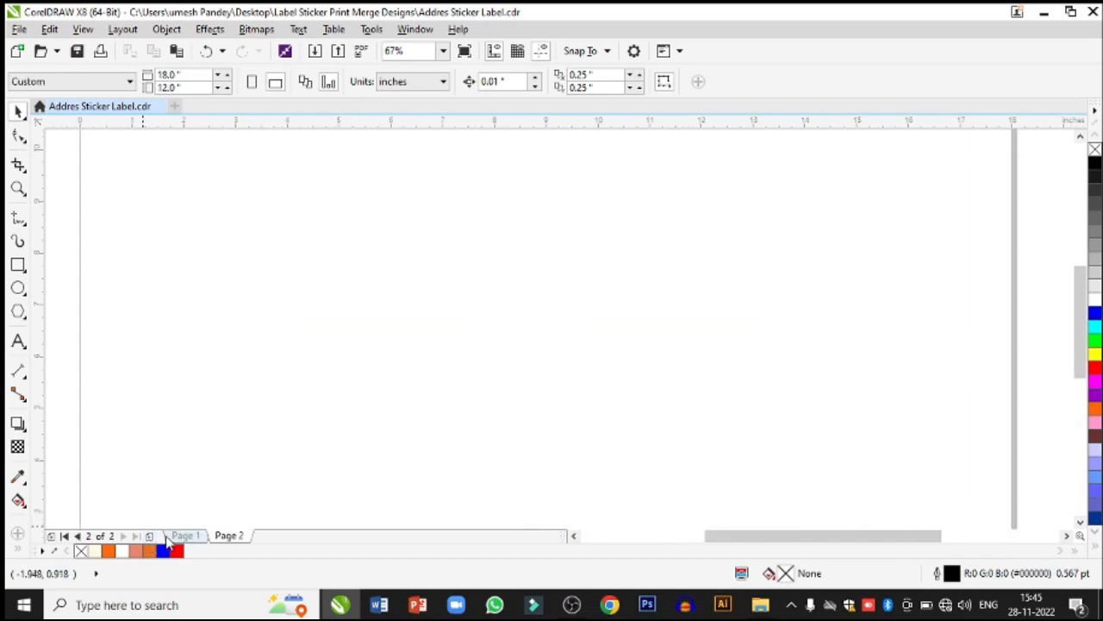
left_click(184, 536)
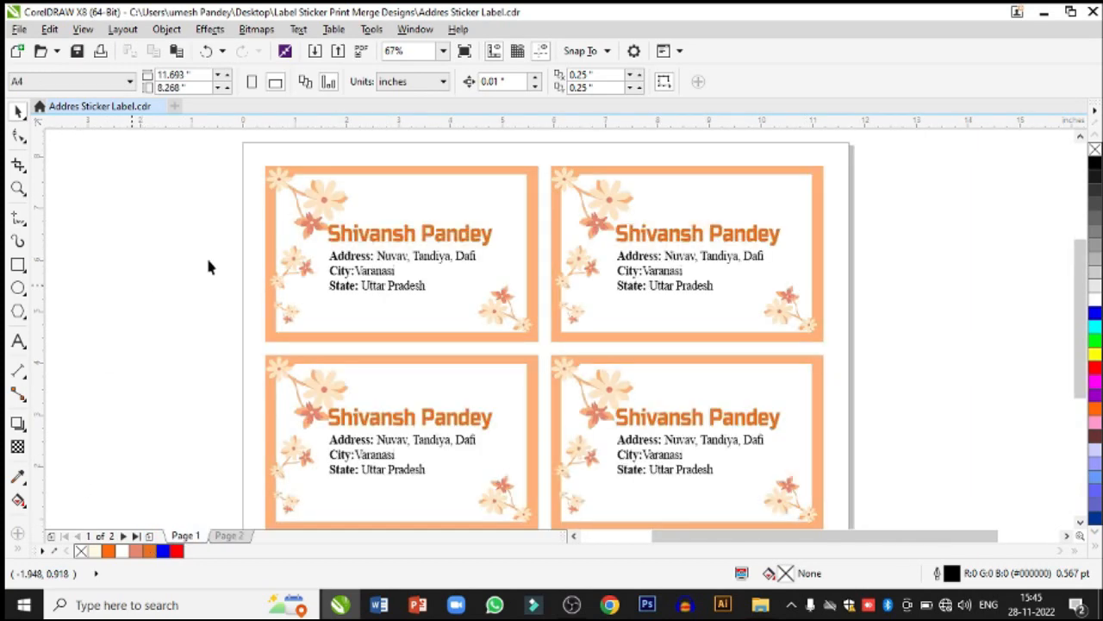
left_click(18, 188)
right_click(370, 247)
left_click_drag(370, 228, 788, 448)
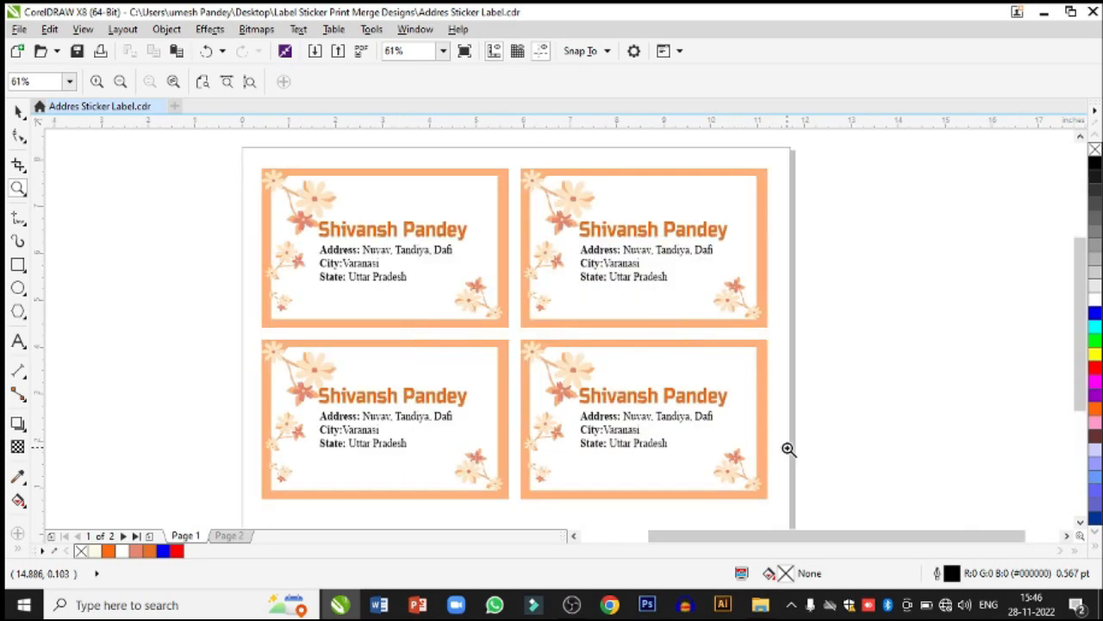
Step: Switch to the Label Sticker Print Merge Designs folder, open the Reciepint List workbook in Excel and look through its recipient records
left_click(1043, 12)
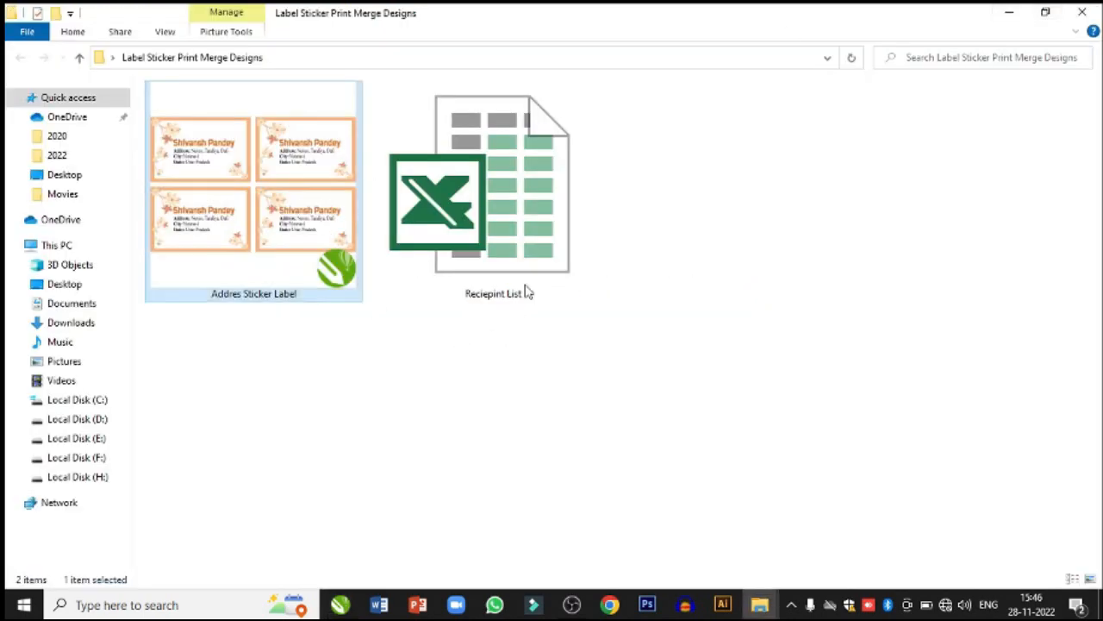
double_click(510, 242)
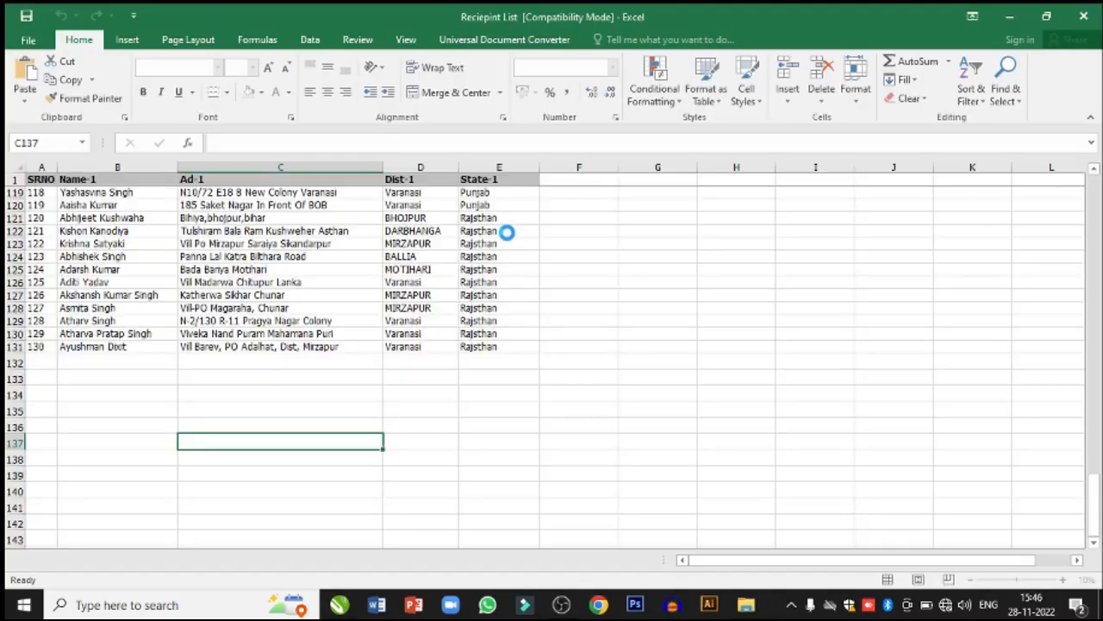
scroll(73, 380, "up", 16)
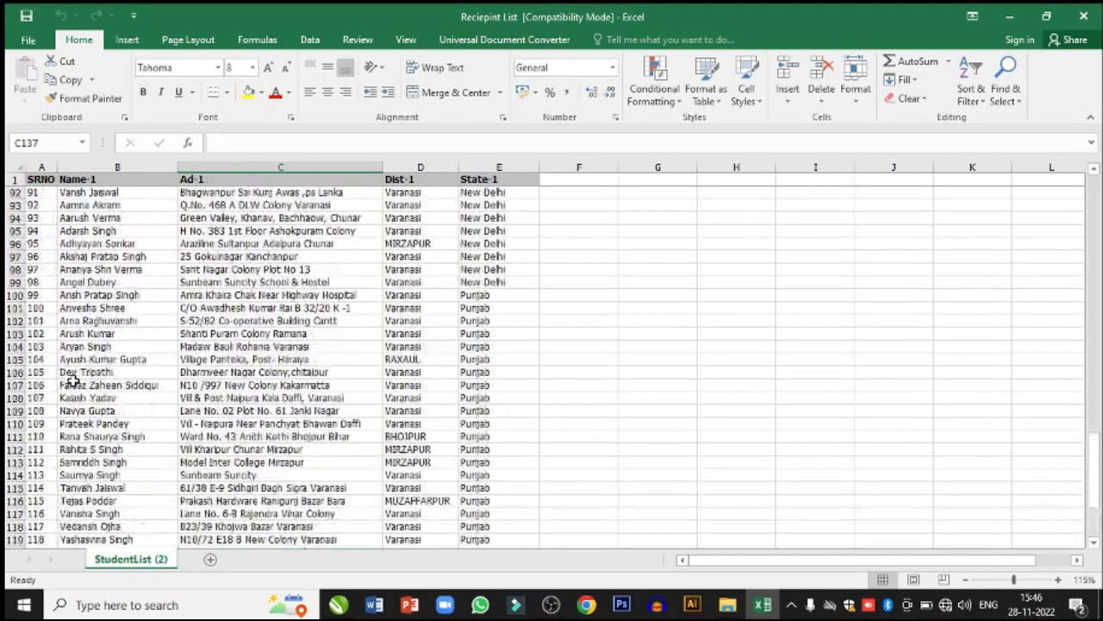
scroll(74, 380, "up", 20)
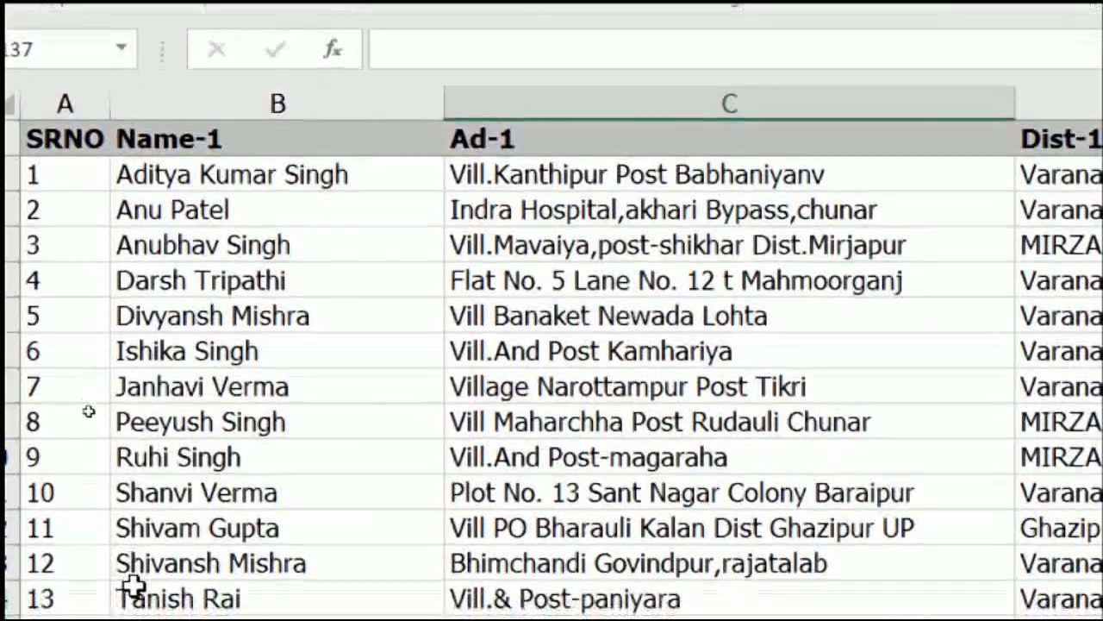
scroll(108, 602, "down", 2)
scroll(131, 584, "down", 17)
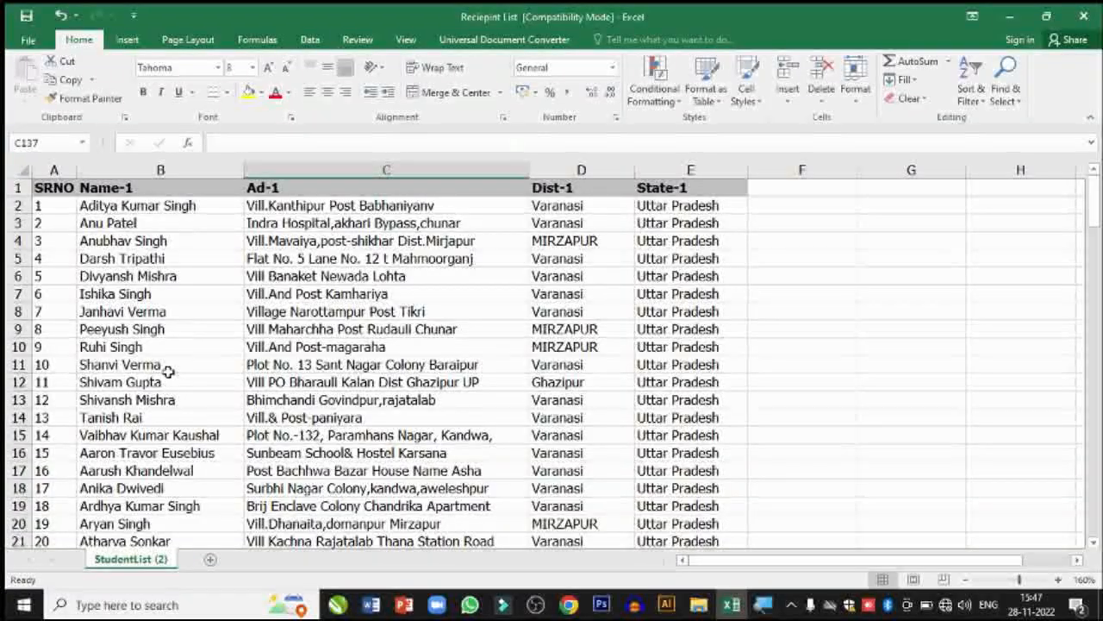
scroll(168, 370, "down", 1)
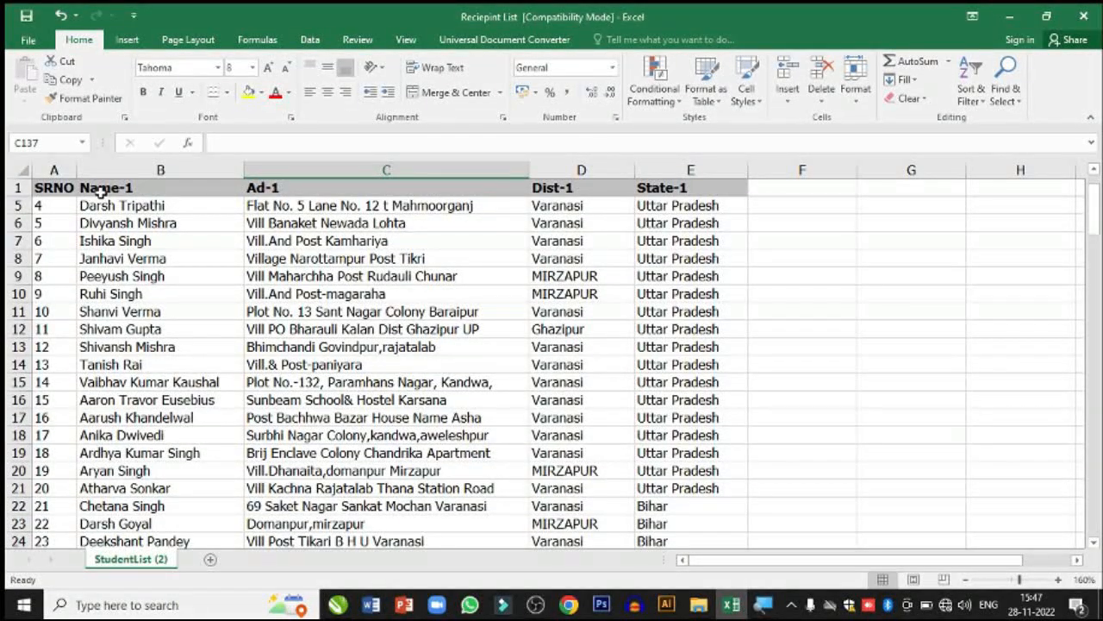
Step: Copy the header cells SRNO through State-1 (A1:E1) and paste them starting at cell F1
left_click_drag(47, 188, 679, 185)
key("ctrl+c")
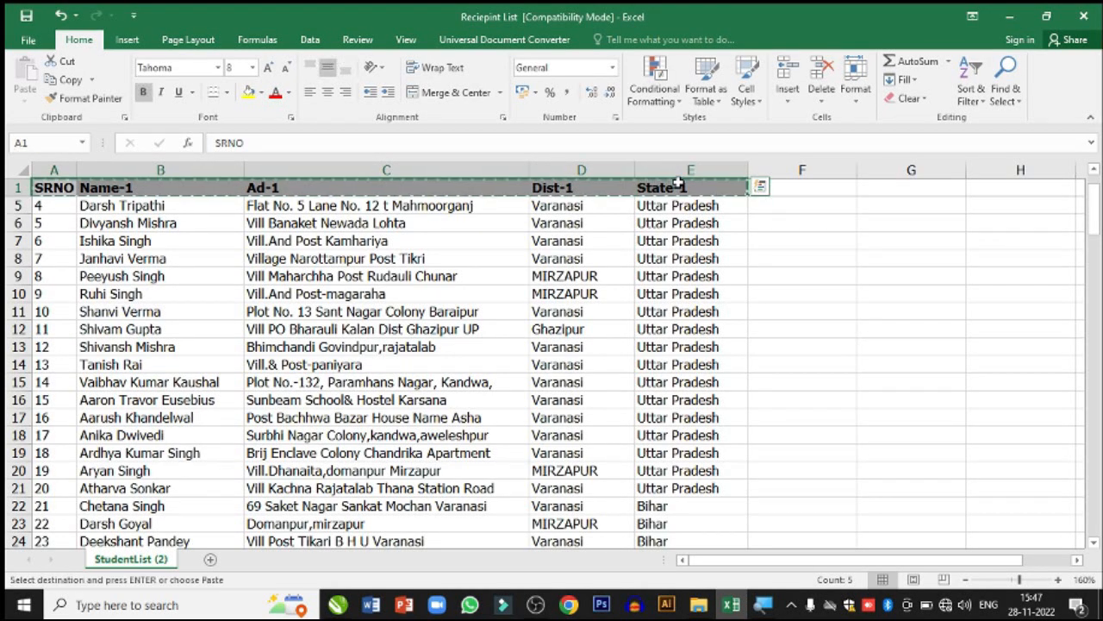
left_click(834, 186)
key("ctrl+v")
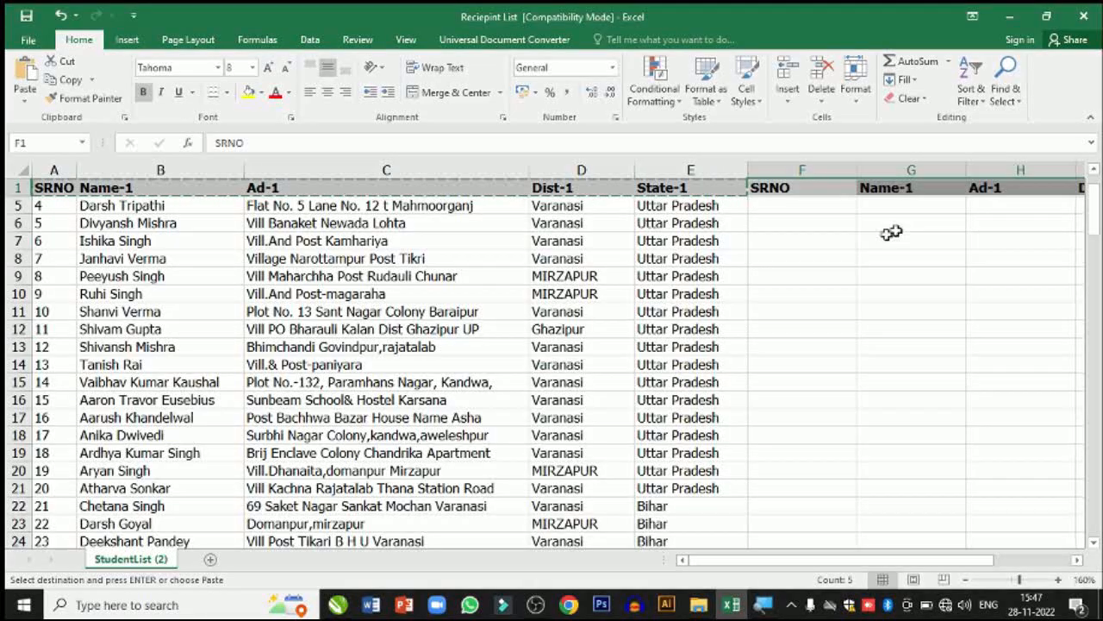
Step: Rename the copied headers in G1 and H1 as Name-2 and Ad-2
left_click_drag(835, 560, 927, 565)
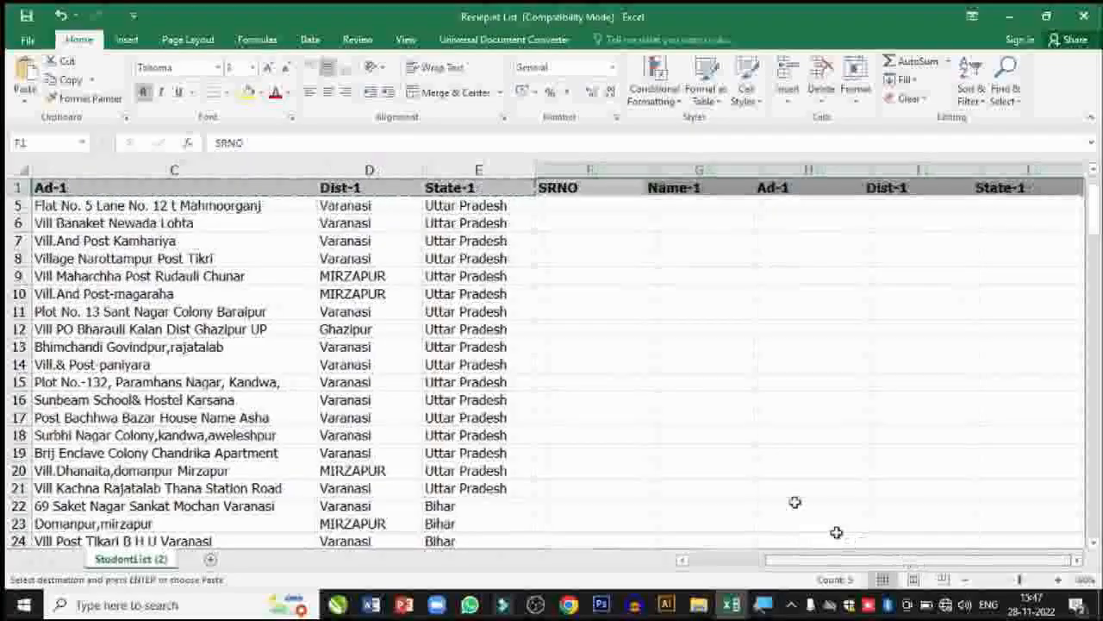
left_click(723, 188)
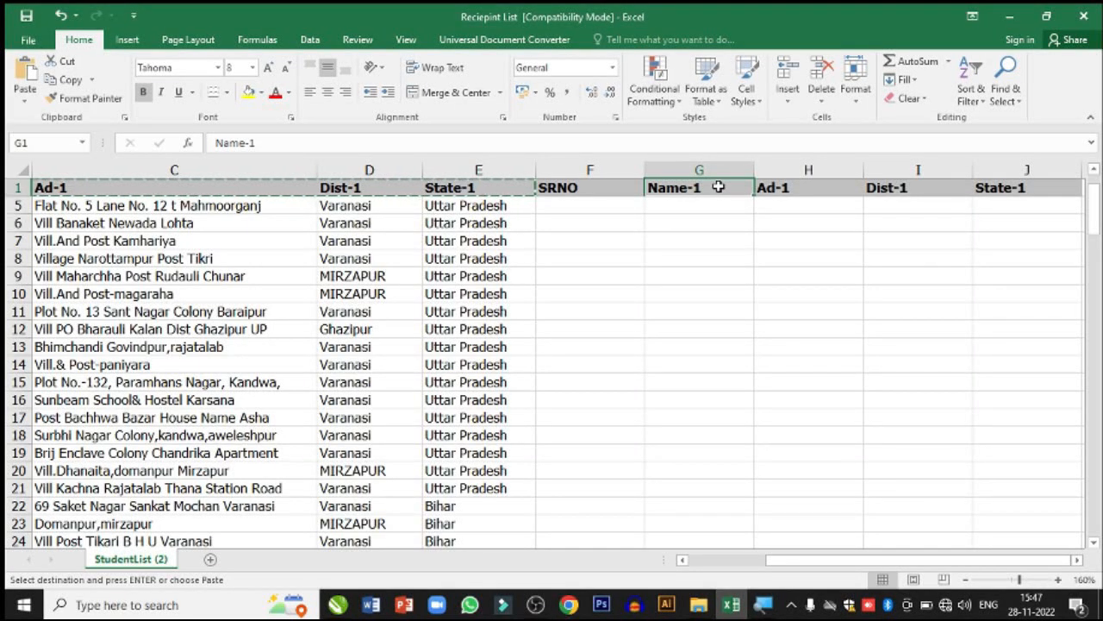
double_click(723, 189)
key("BackSpace")
type("2")
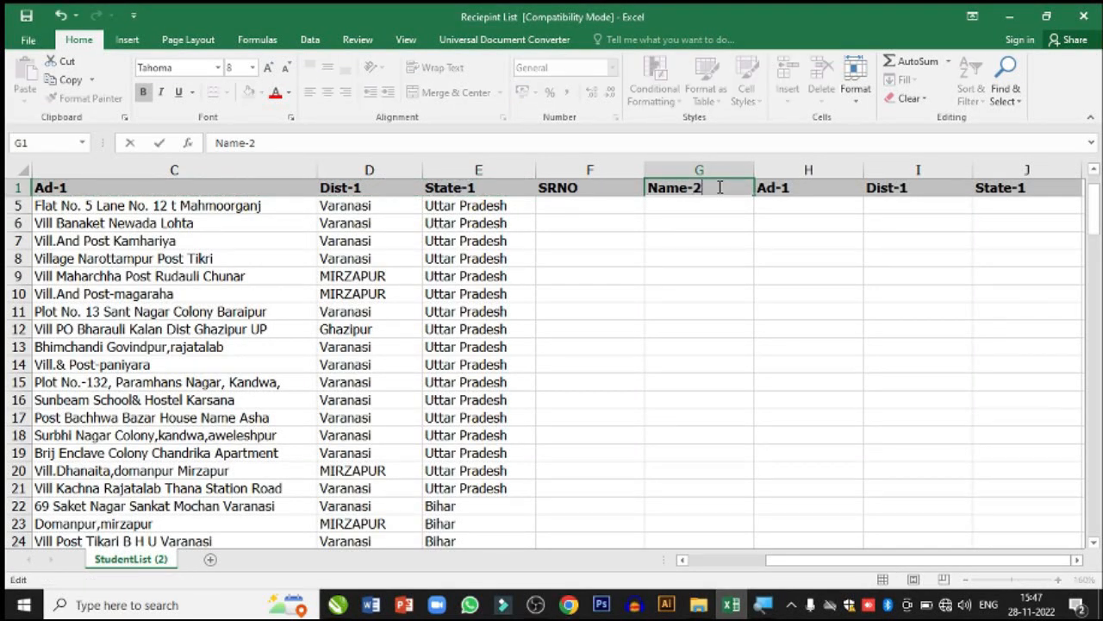
left_click(806, 189)
double_click(807, 190)
key("BackSpace")
type("2")
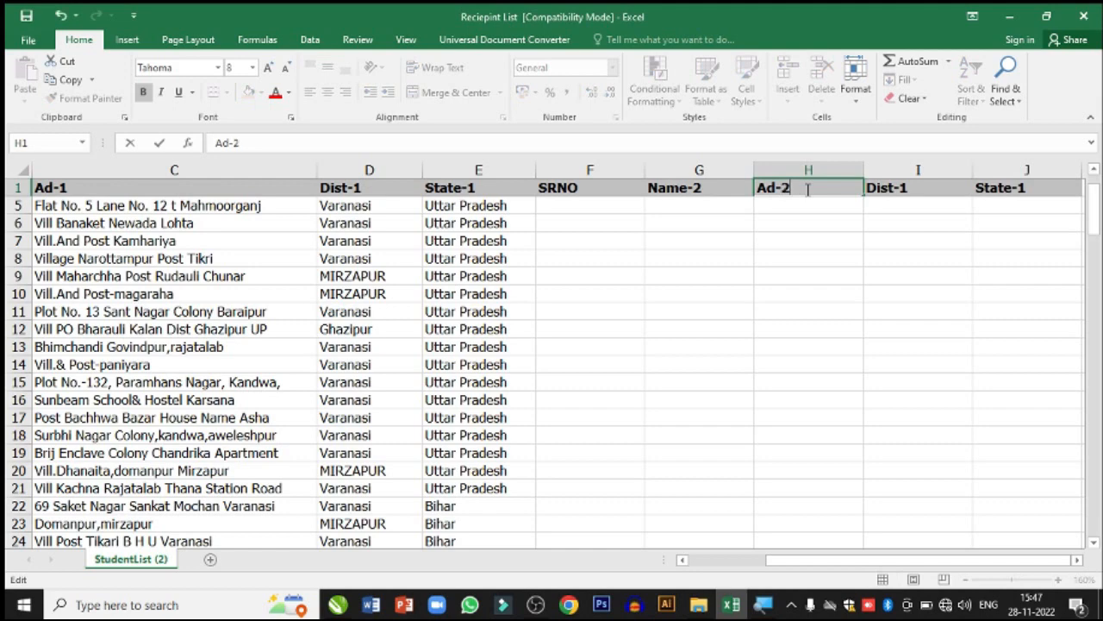
Step: Rename the copied headers in I1 and J1 as Dist-2 and State-2
double_click(934, 188)
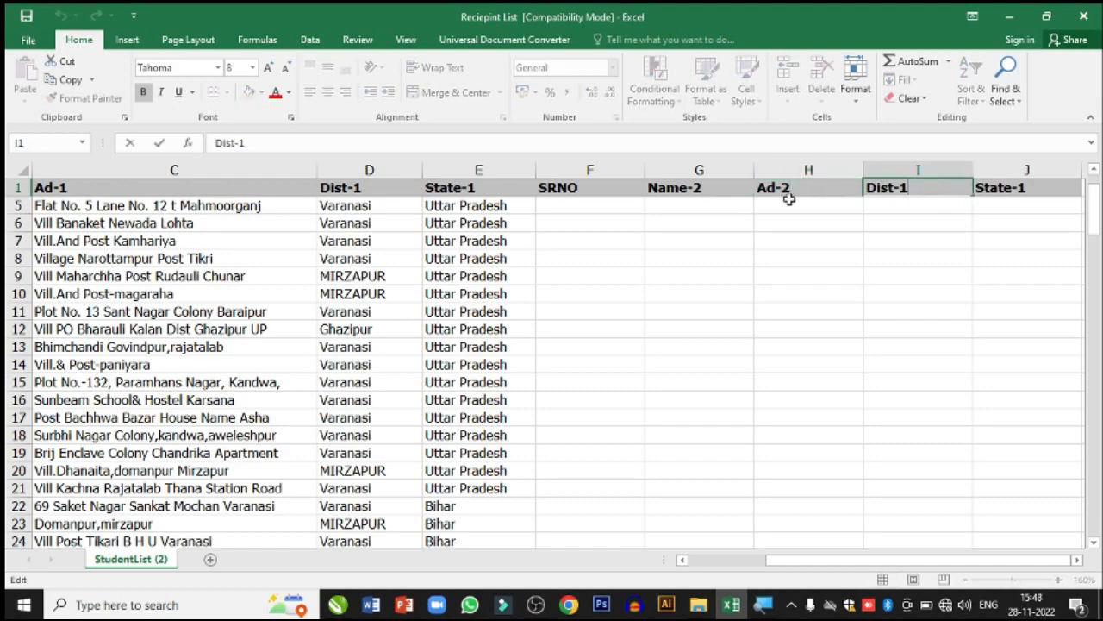
type("2")
key("BackSpace")
key("BackSpace")
type("2")
double_click(1038, 190)
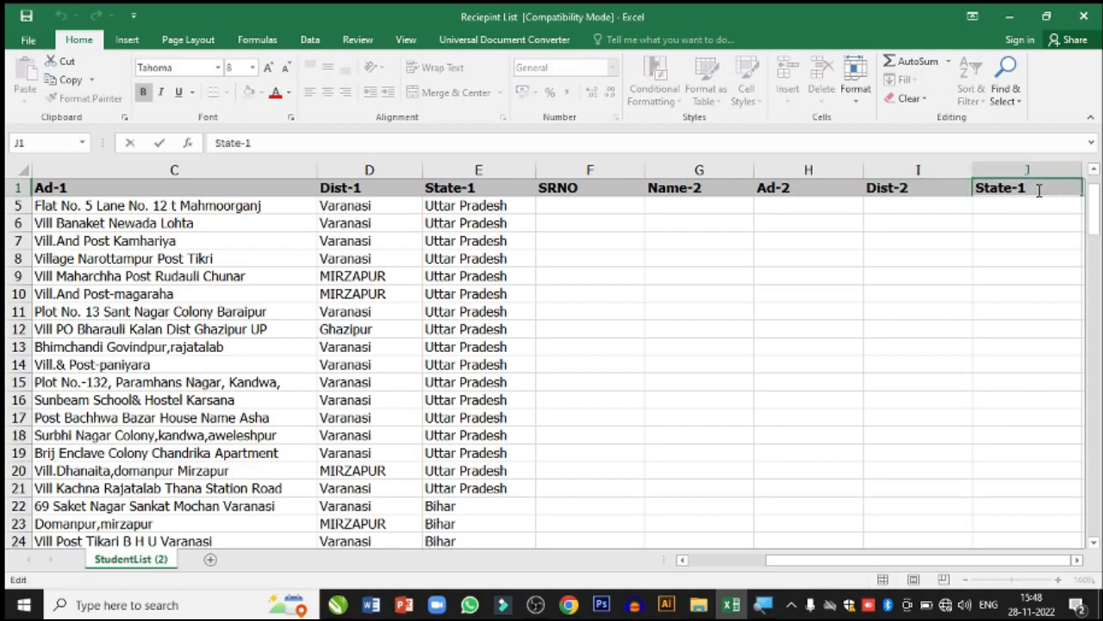
key("BackSpace")
type("2")
key("Return")
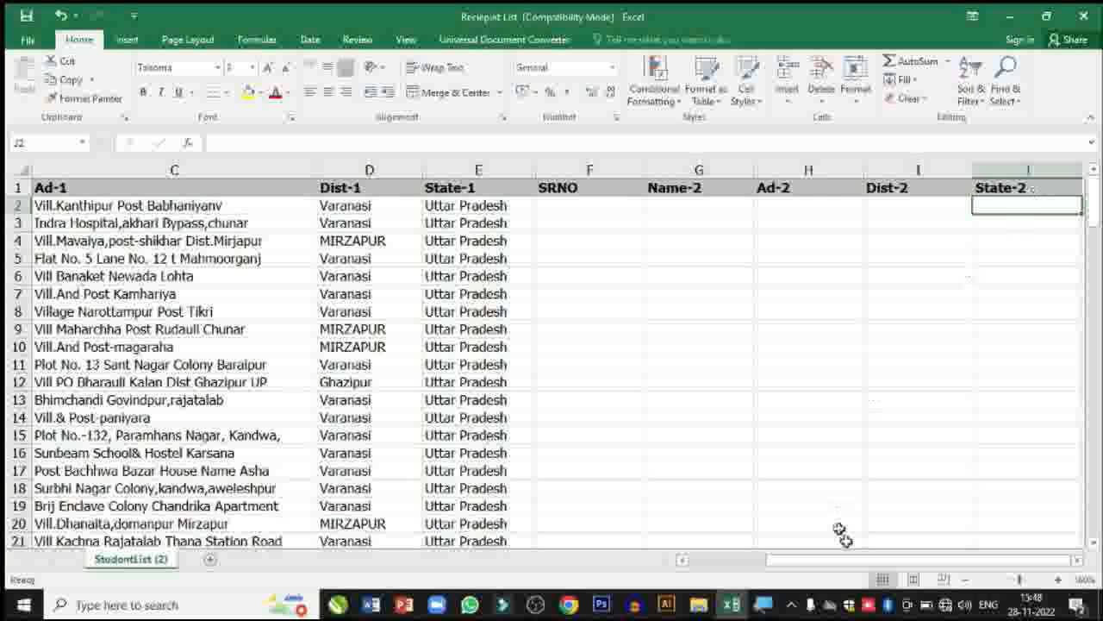
Step: Copy the second header set, SRNO through State-2 (F1:J1), and paste it starting at cell K1
left_click_drag(849, 560, 888, 568)
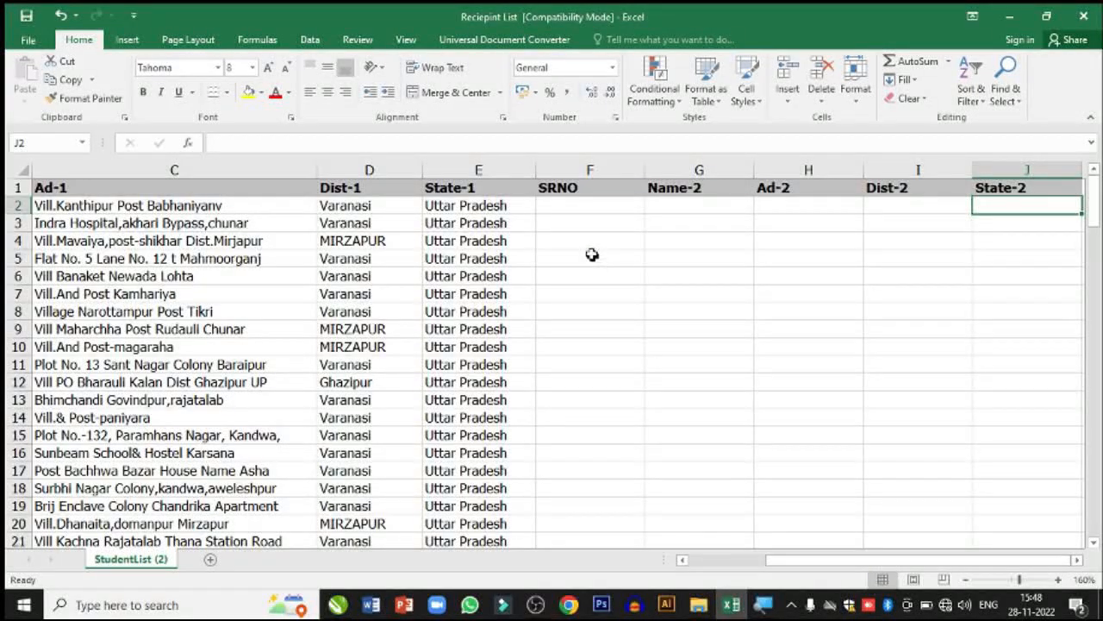
left_click_drag(576, 189, 1022, 198)
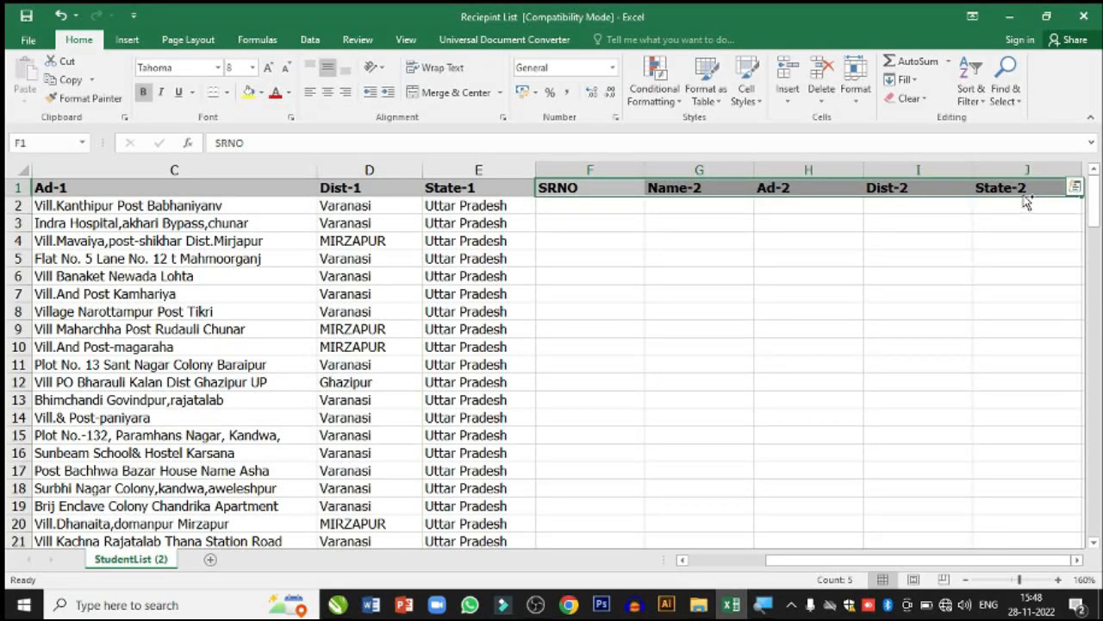
key("ctrl+c")
left_click_drag(875, 560, 1097, 550)
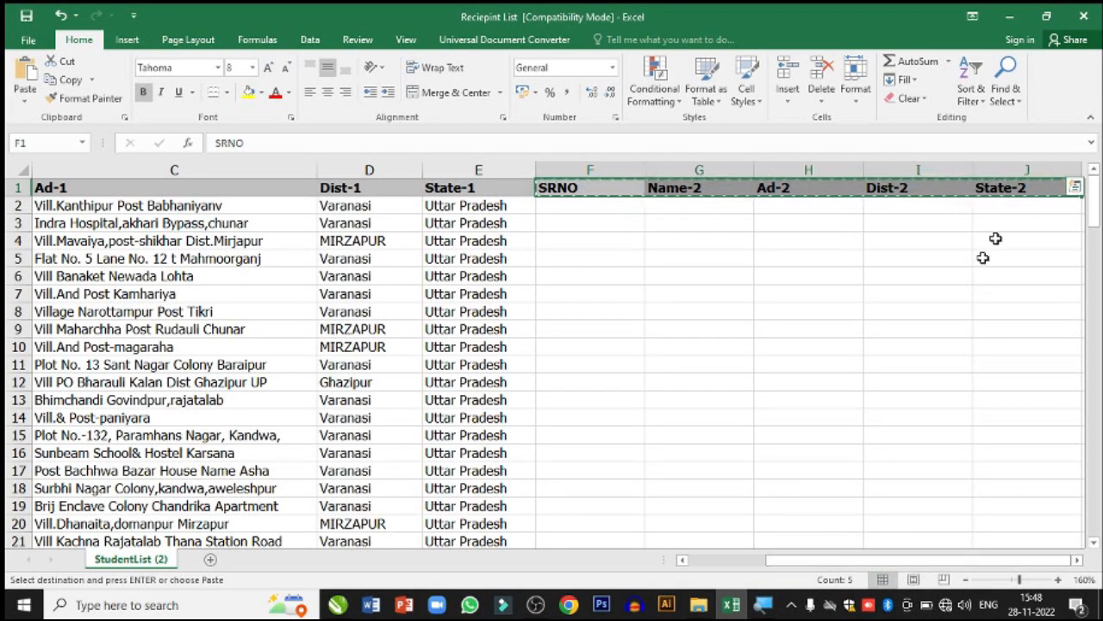
left_click(1046, 212)
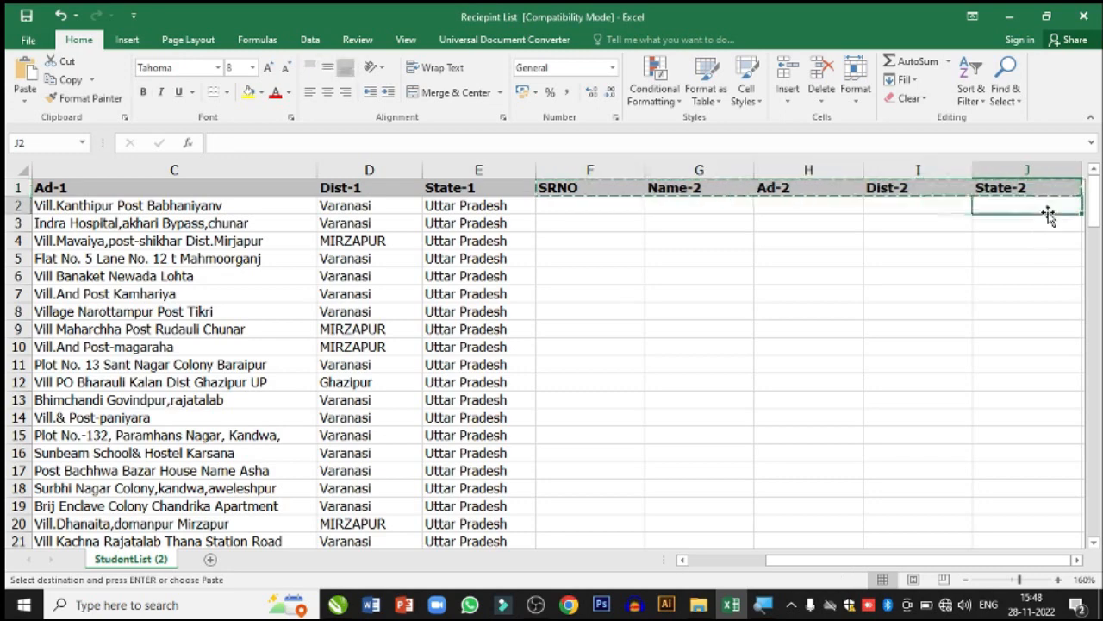
key("Right")
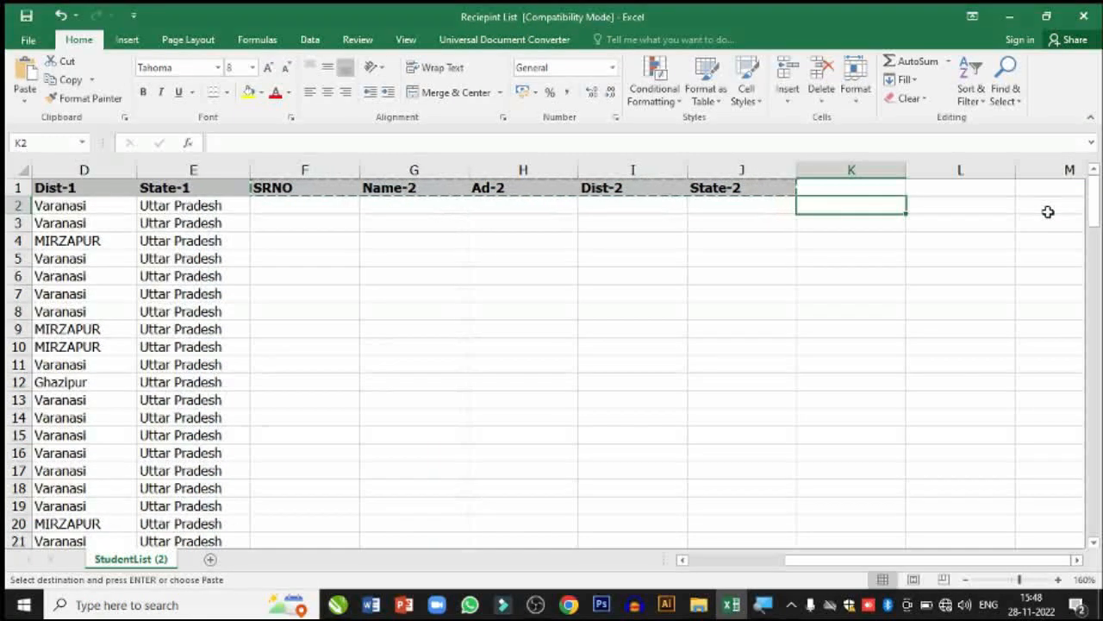
key("Up")
key("ctrl+v")
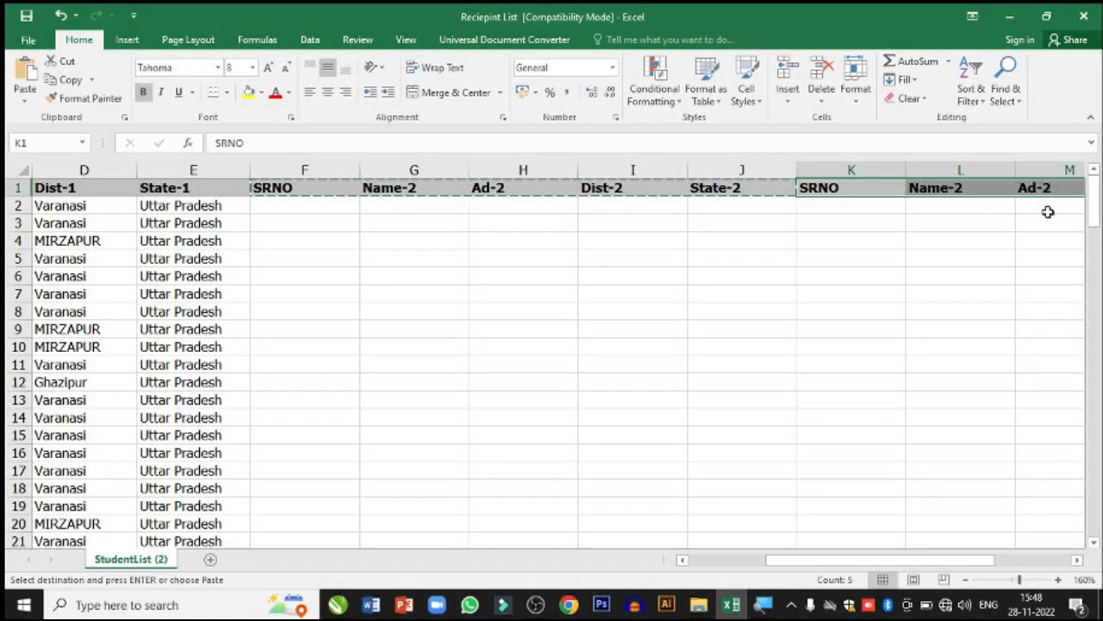
Step: Rename the copied headers in L1 and M1 as Name-3 and Ad-3
left_click(973, 187)
double_click(972, 187)
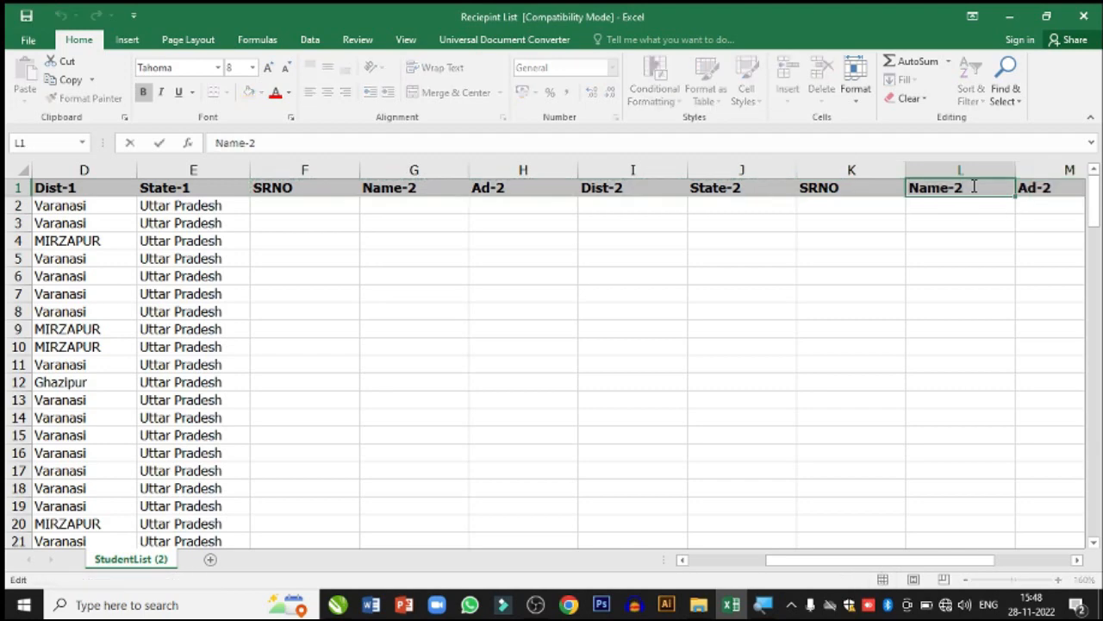
key("BackSpace")
type("3")
key("Tab")
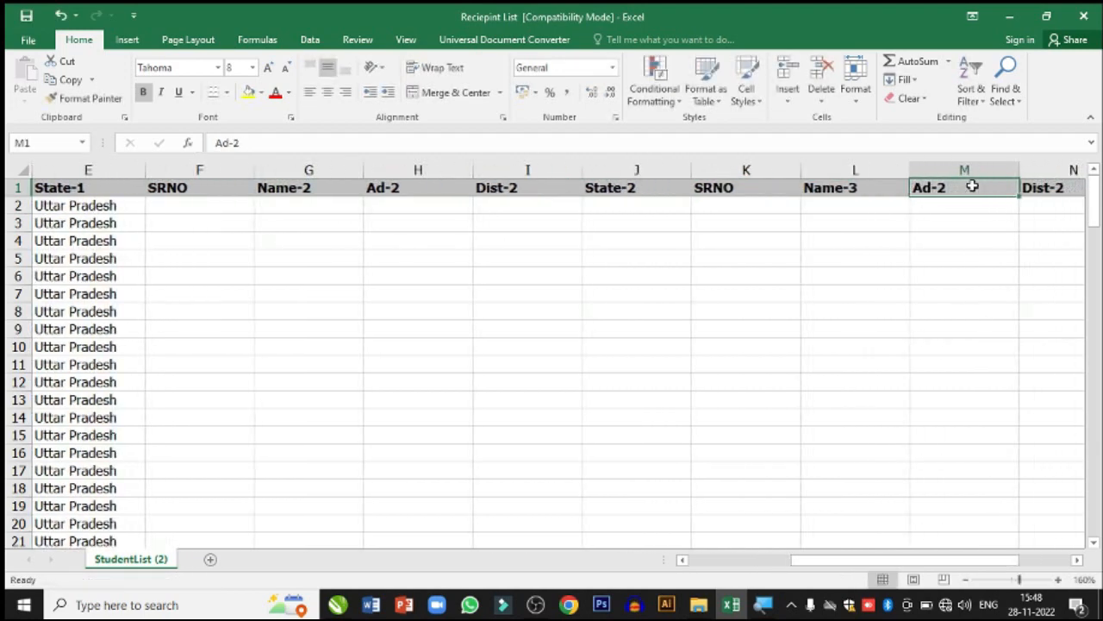
double_click(973, 187)
key("BackSpace")
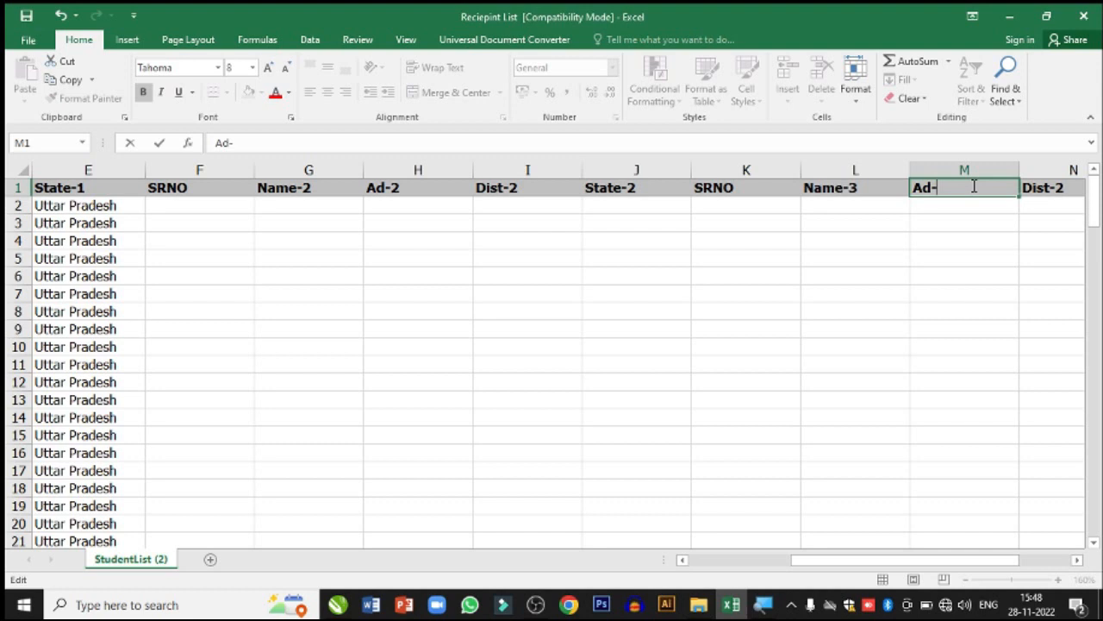
type("3")
key("Tab")
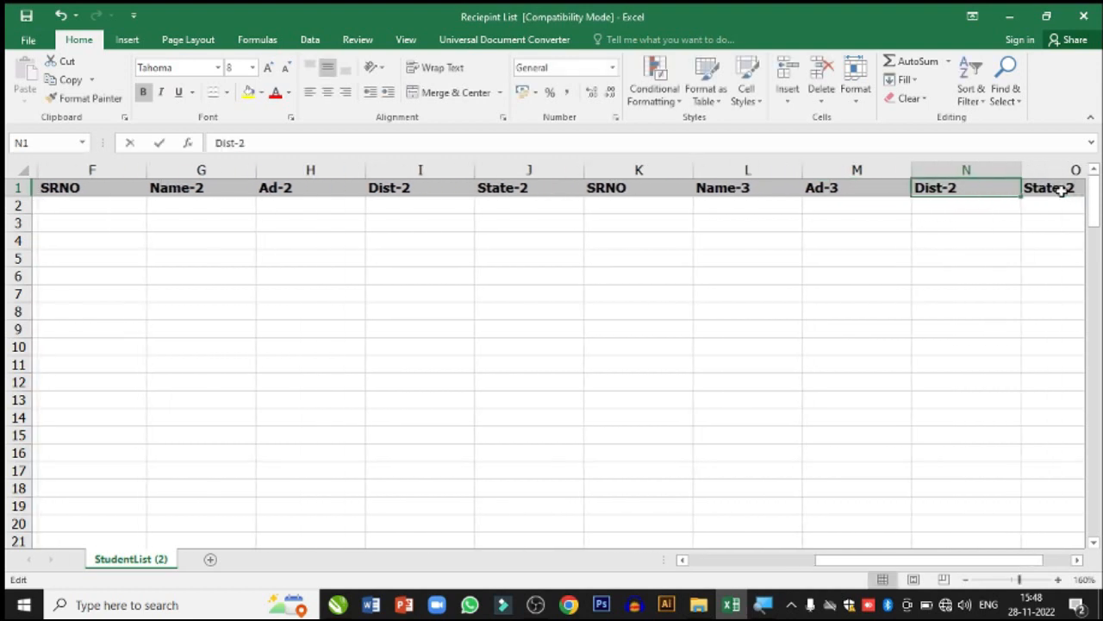
Step: Rename the copied headers in N1 and O1 as Dist-3 and State-3
double_click(972, 192)
key("BackSpace")
type("3")
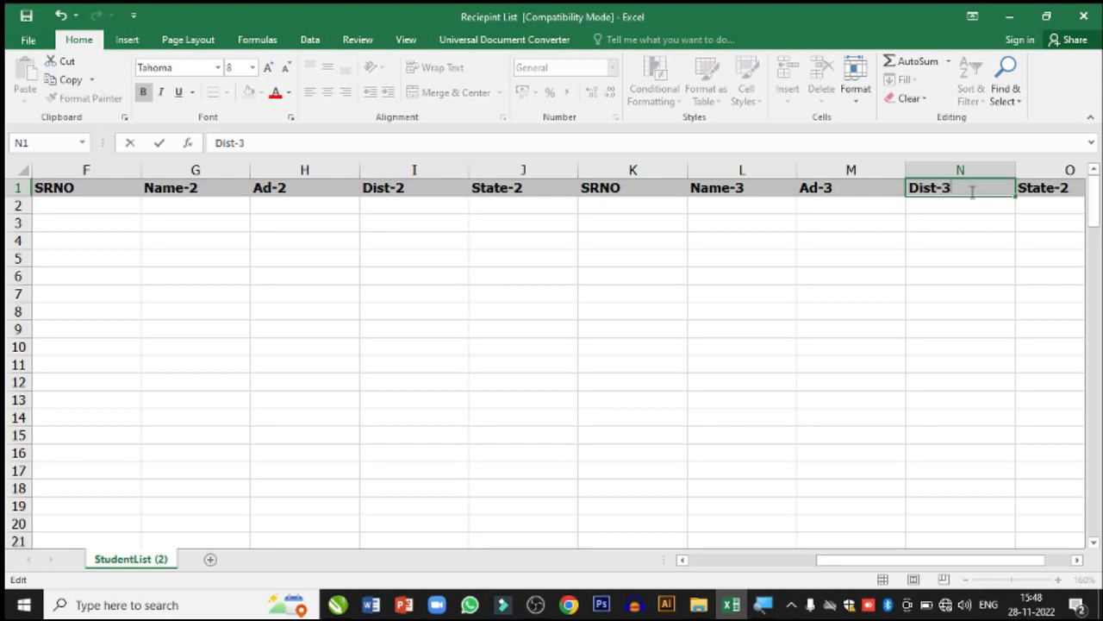
double_click(1063, 197)
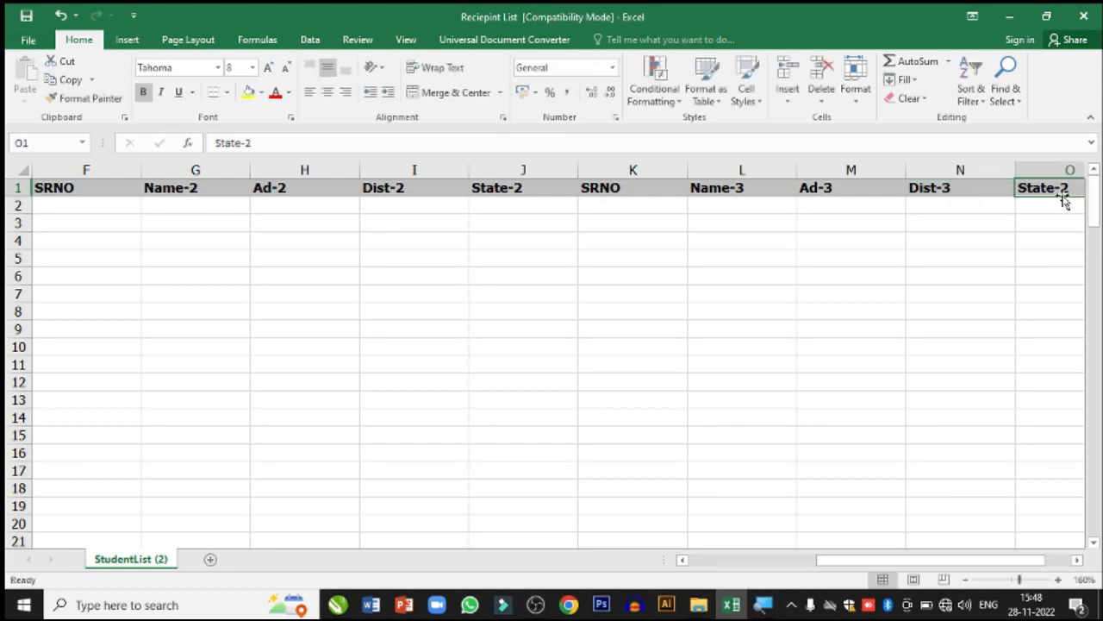
double_click(542, 187)
key("BackSpace")
type("3")
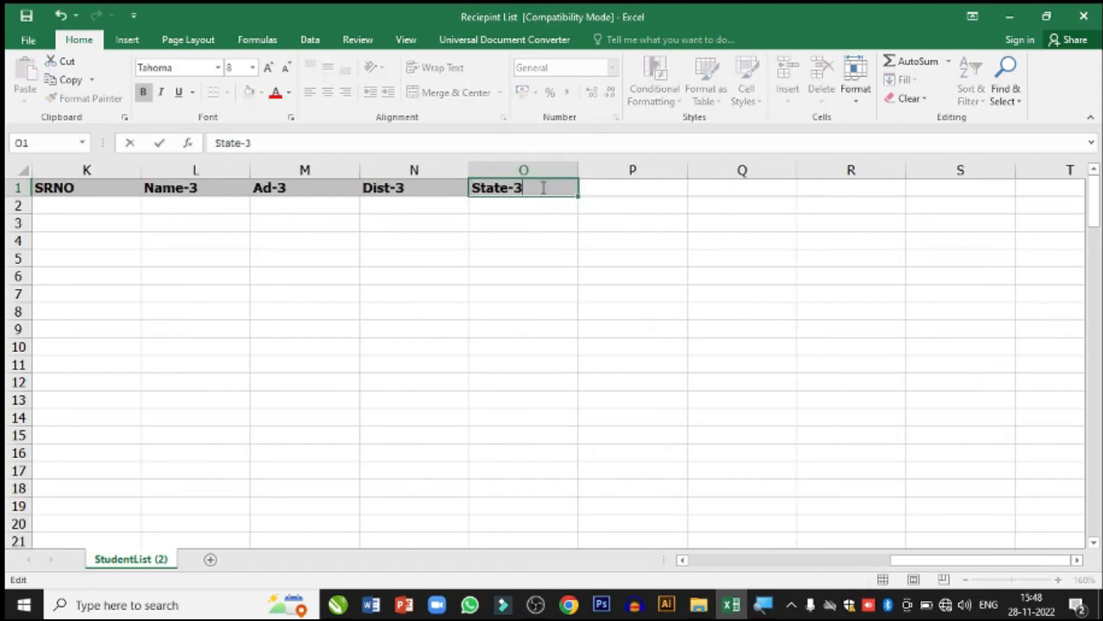
left_click(530, 276)
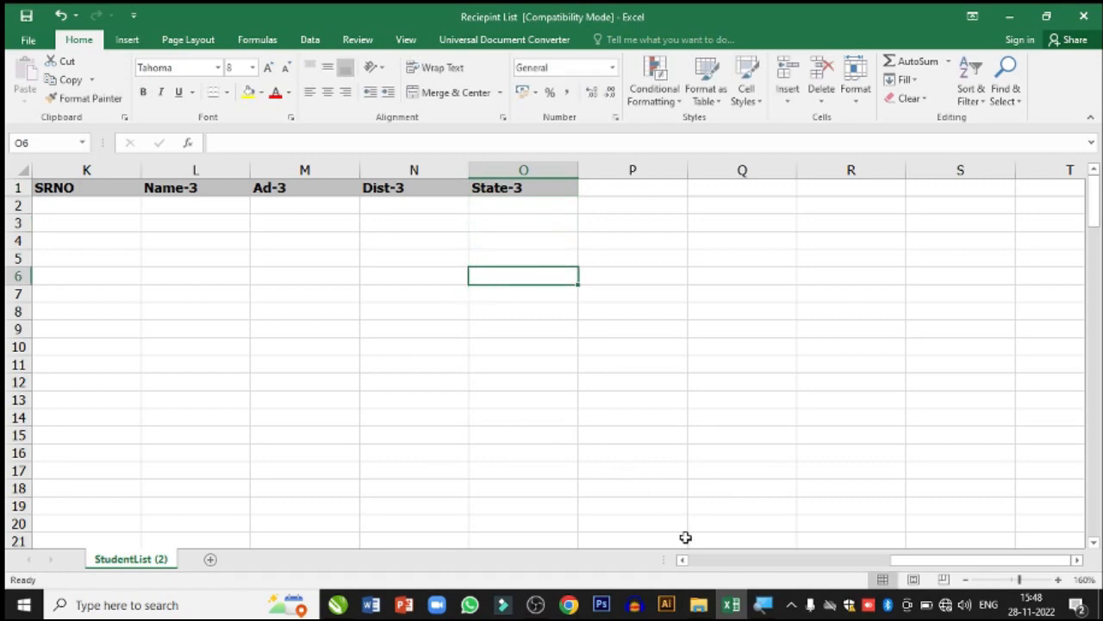
Step: Copy the third header set, SRNO through State-3 (K1:O1), and paste it starting at cell P1
left_click_drag(926, 560, 858, 561)
left_click_drag(411, 187, 830, 190)
key("ctrl+c")
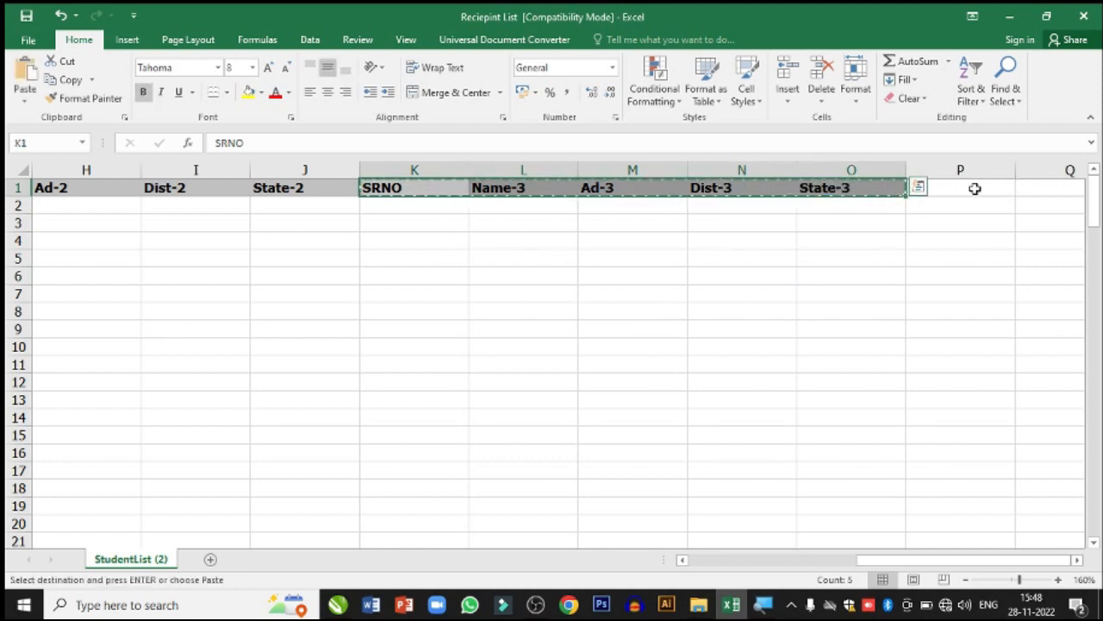
left_click(972, 187)
key("ctrl+v")
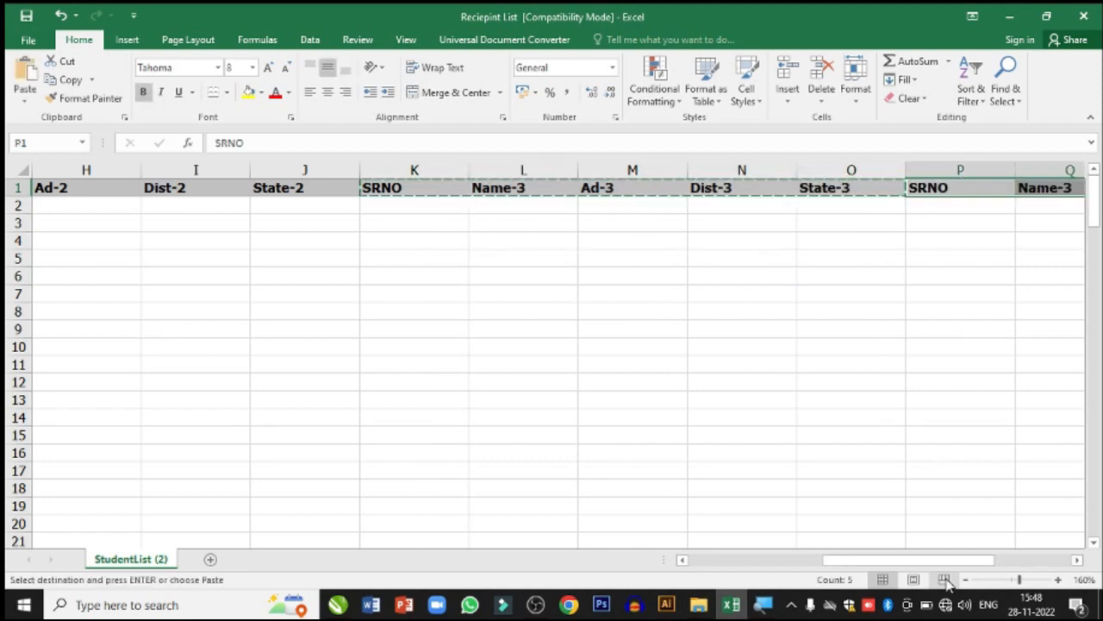
left_click_drag(944, 569, 1000, 566)
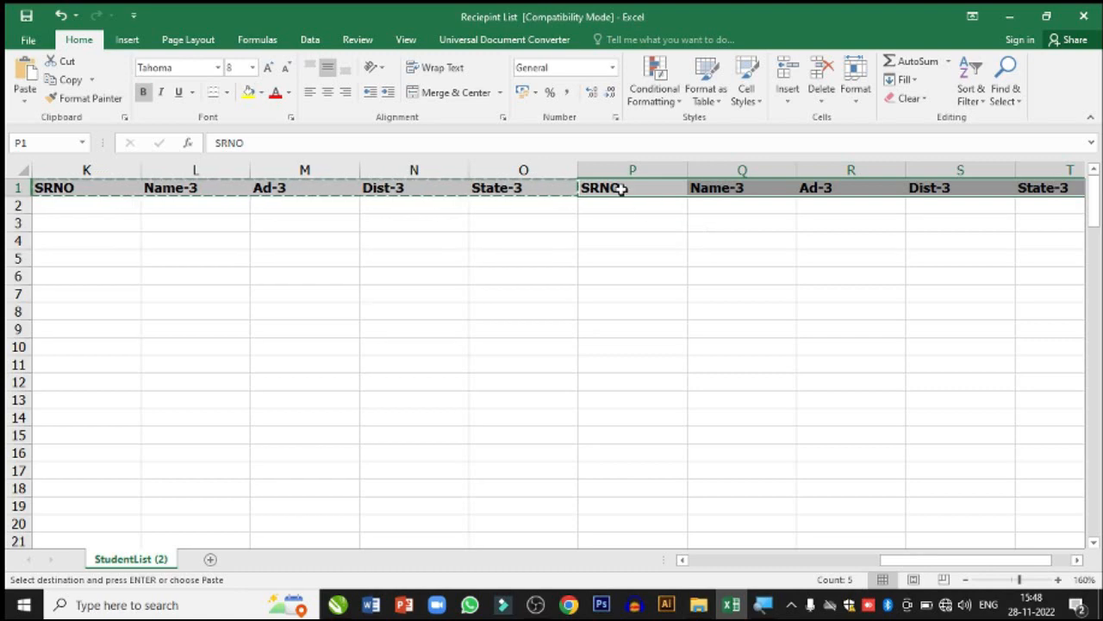
Step: Rename the copied headers in Q1 and R1 as Name-4 and Ad-4
left_click(734, 192)
double_click(747, 188)
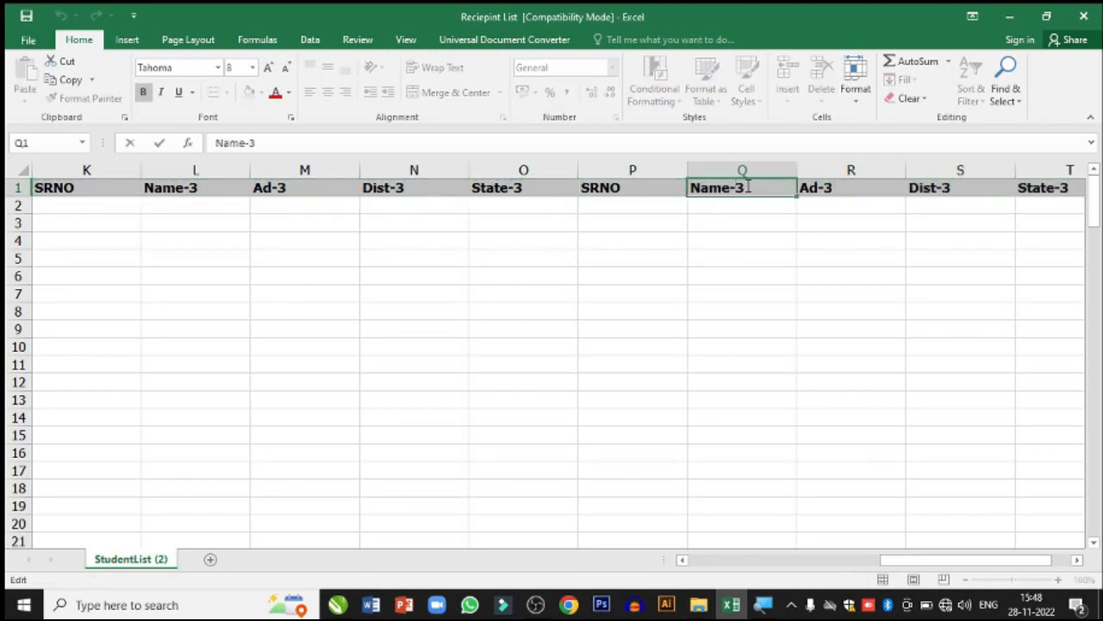
key("BackSpace")
type("4")
left_click(840, 187)
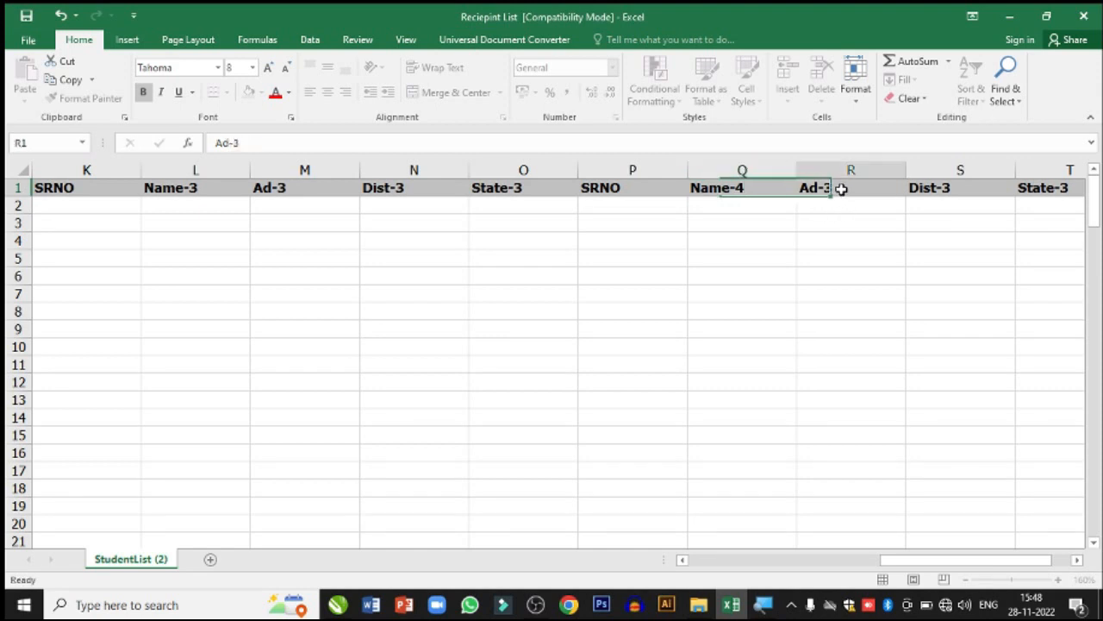
double_click(842, 188)
key("BackSpace")
type("4")
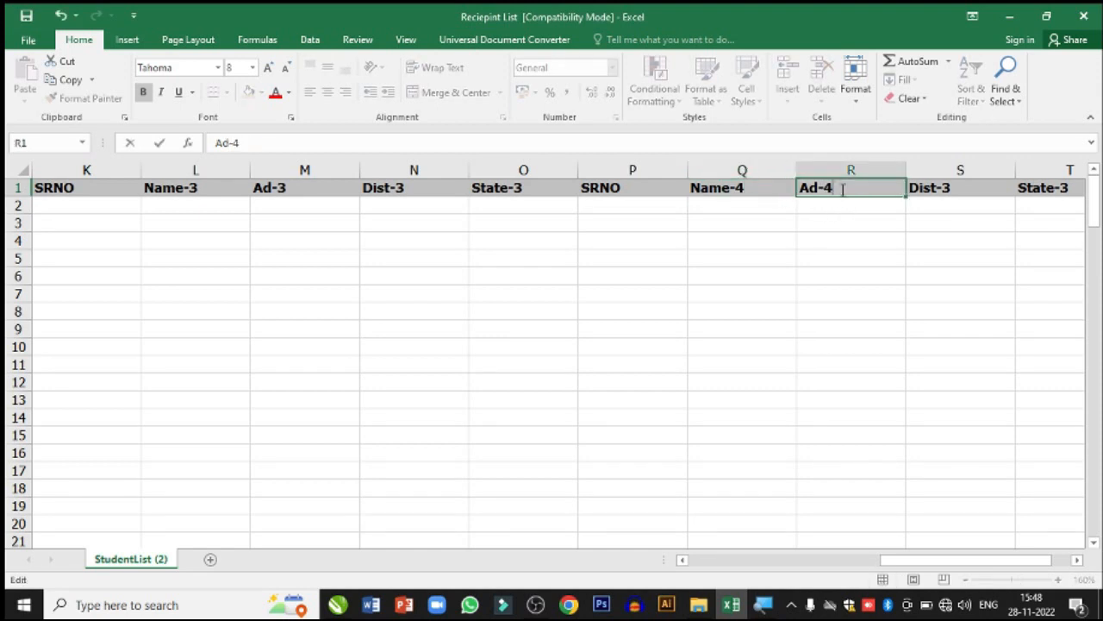
Step: Rename the copied headers in S1 and T1 as Dist-4 and State-4
double_click(969, 189)
key("BackSpace")
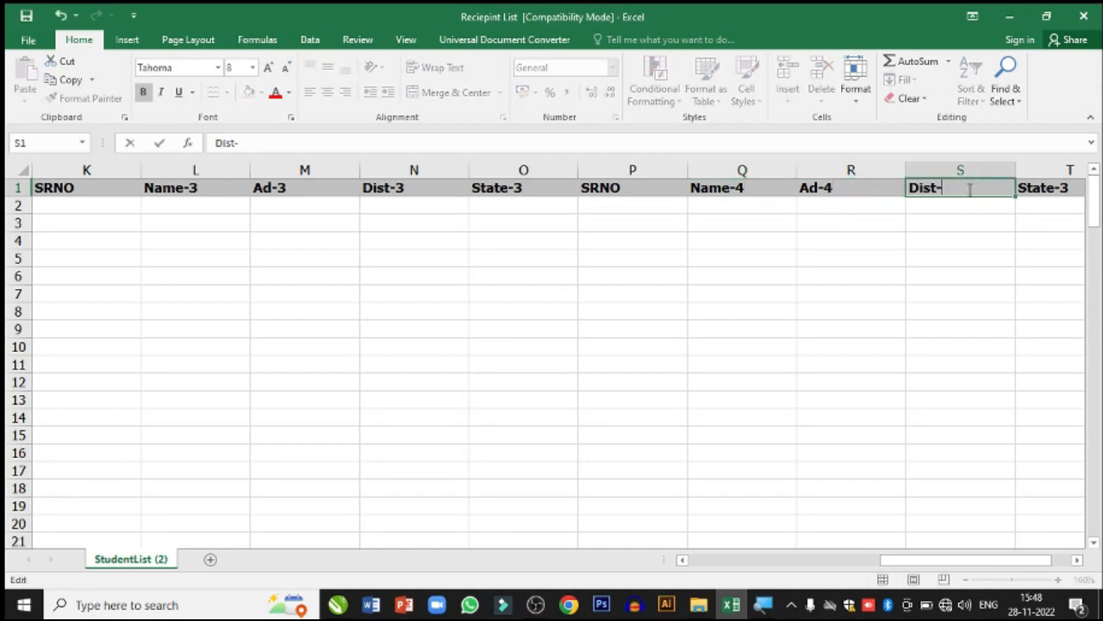
type("4")
double_click(1062, 188)
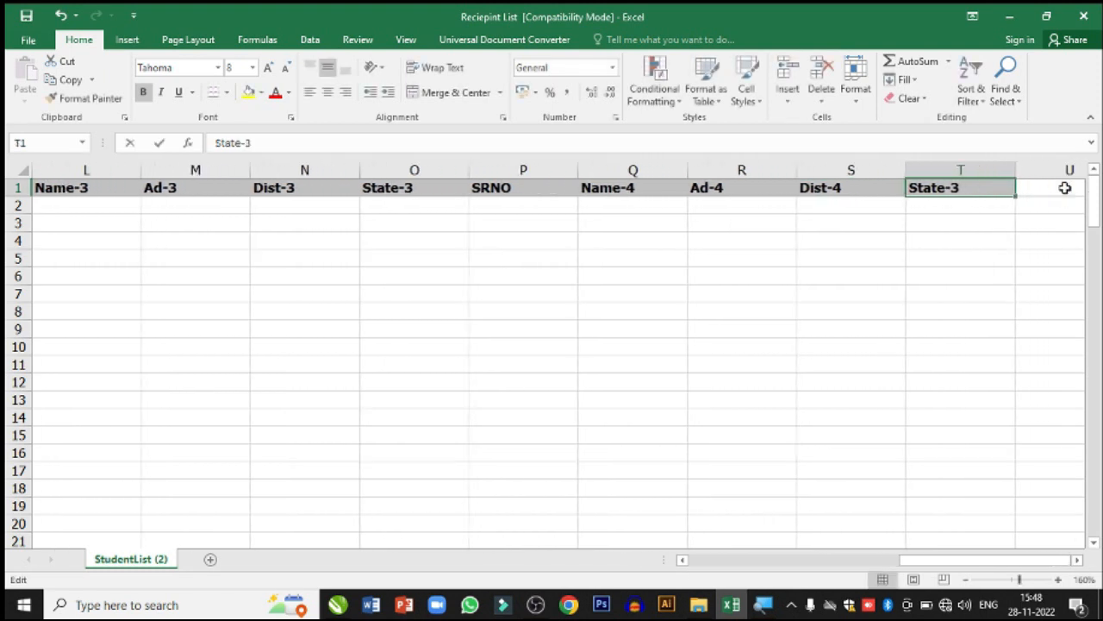
key("BackSpace")
type("4")
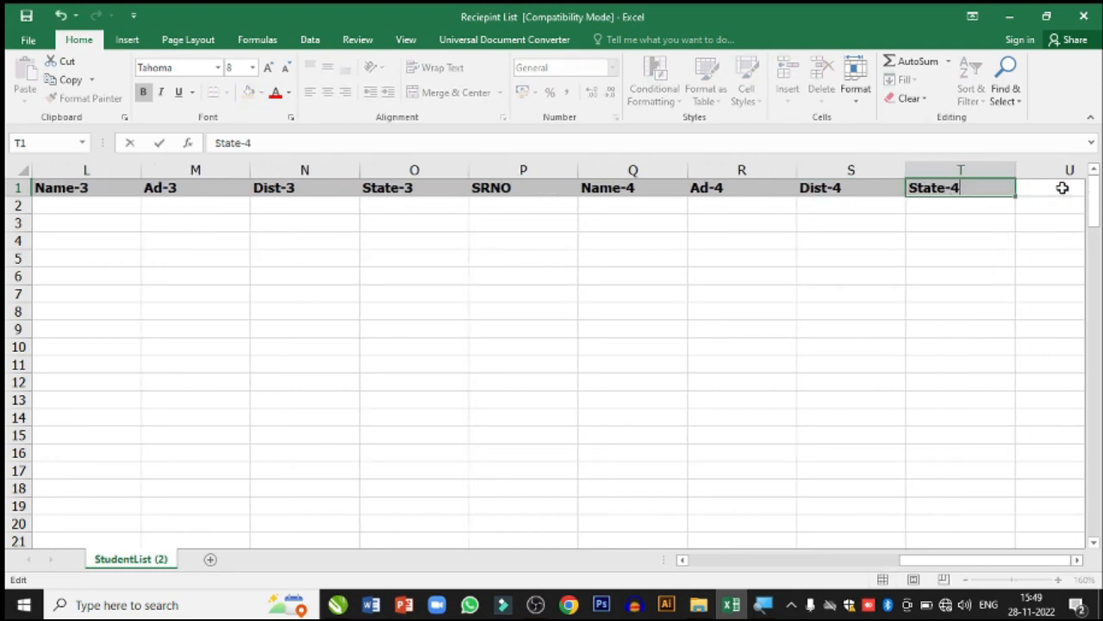
key("Return")
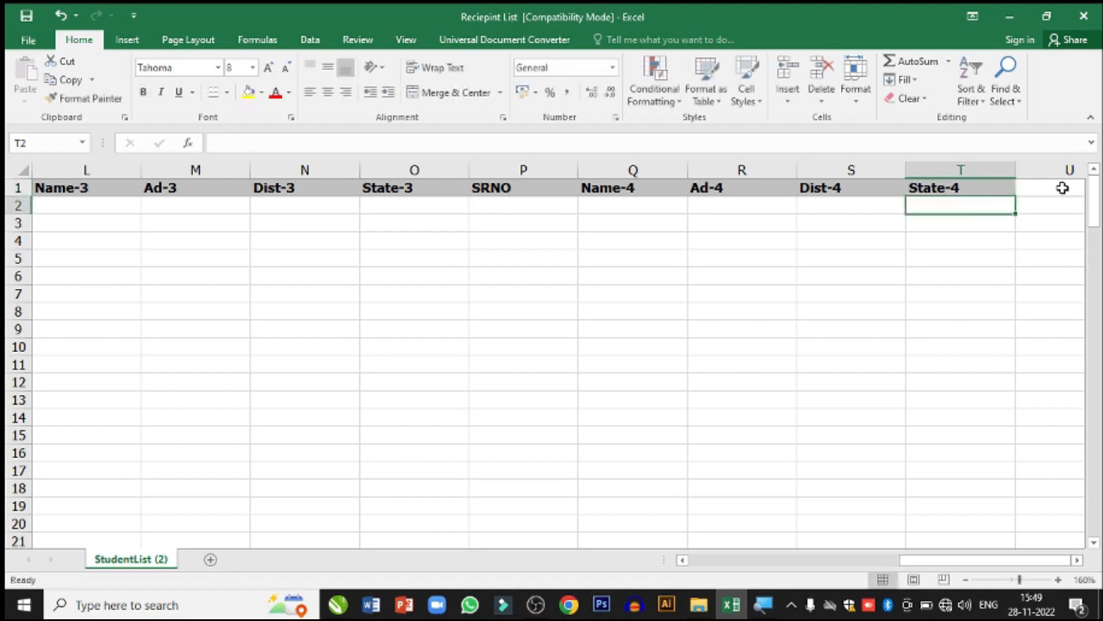
Step: Check the label layout in CorelDRAW, return to Excel and review the recipient list from its first record to its last
left_click(339, 605)
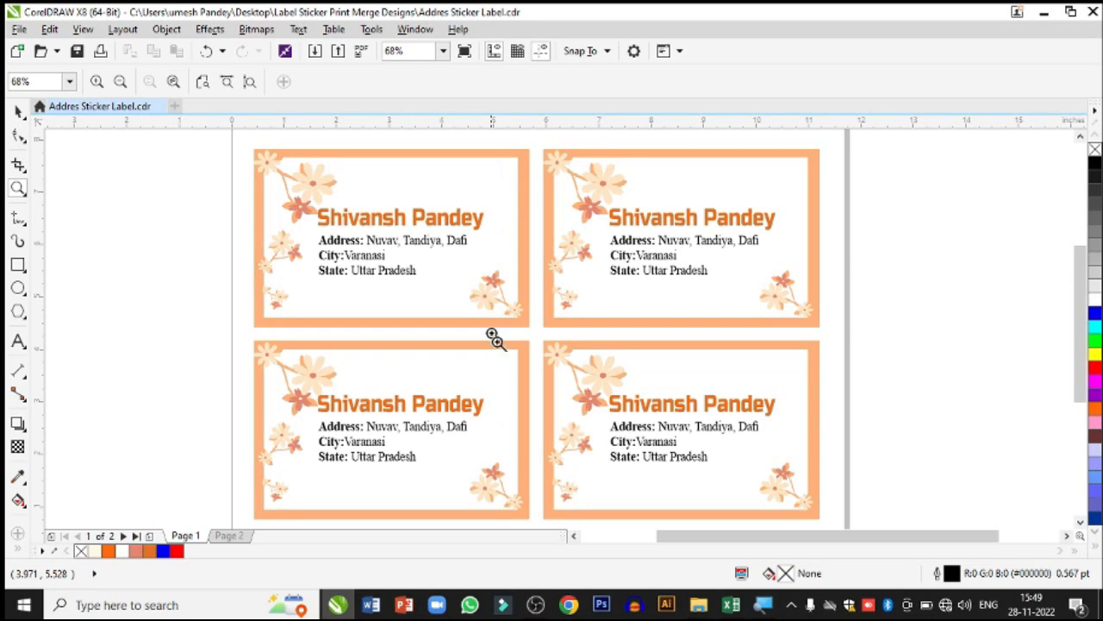
left_click(731, 605)
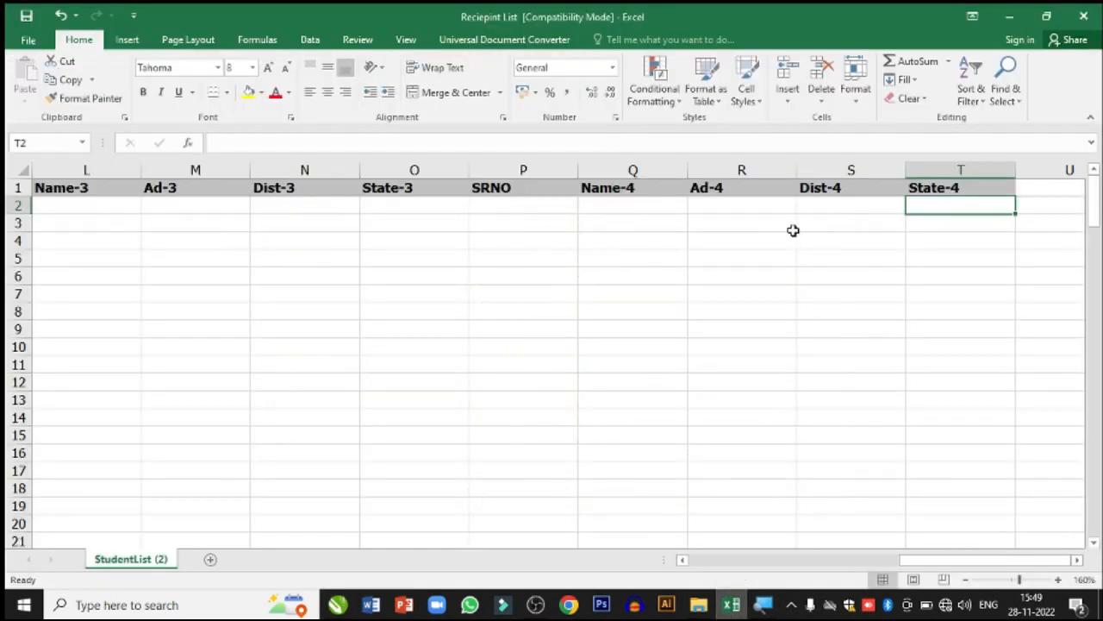
left_click_drag(968, 561, 672, 565)
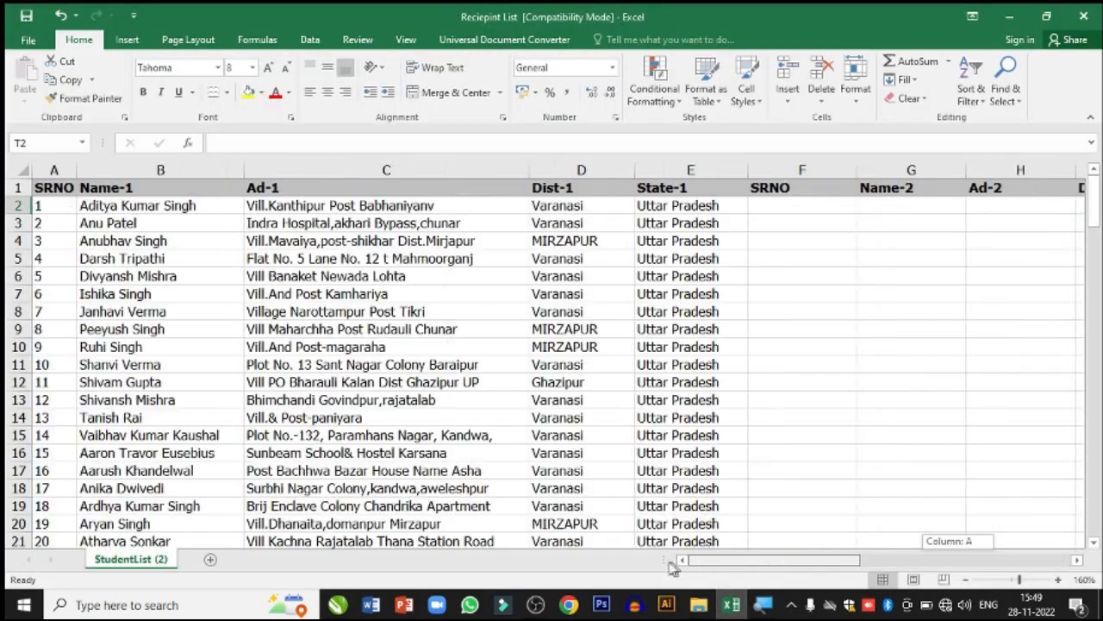
scroll(95, 377, "down", 10)
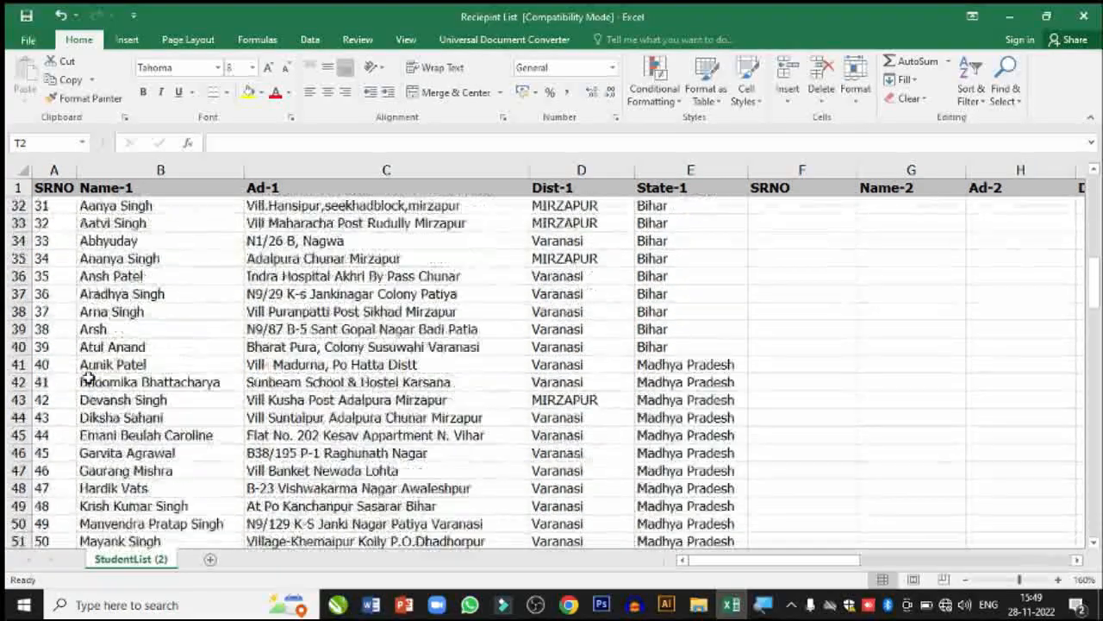
scroll(88, 377, "down", 15)
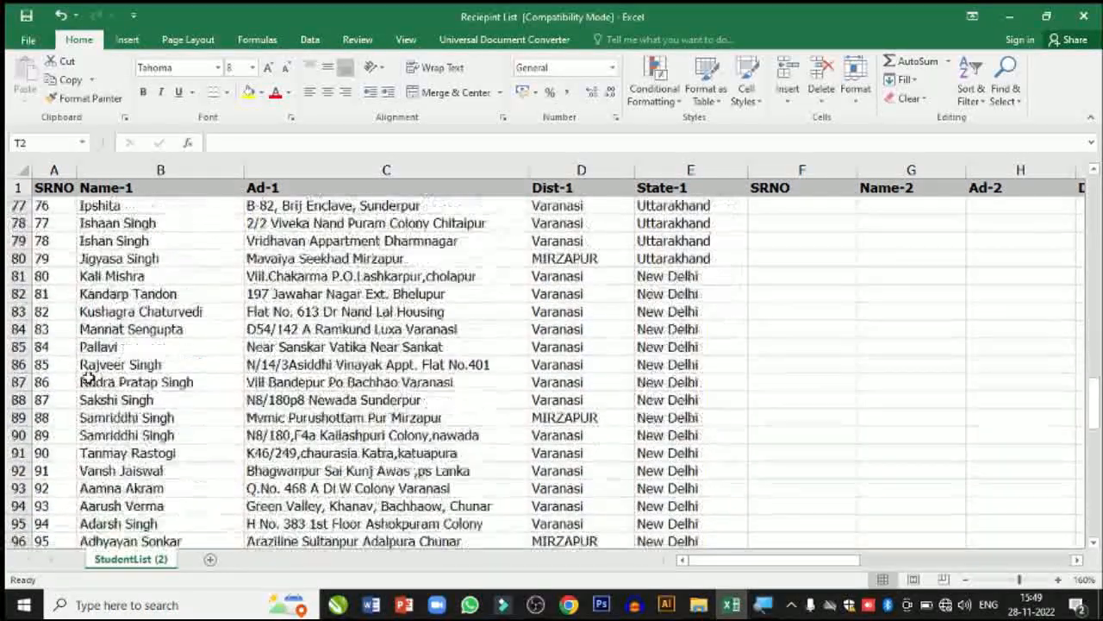
scroll(89, 376, "down", 16)
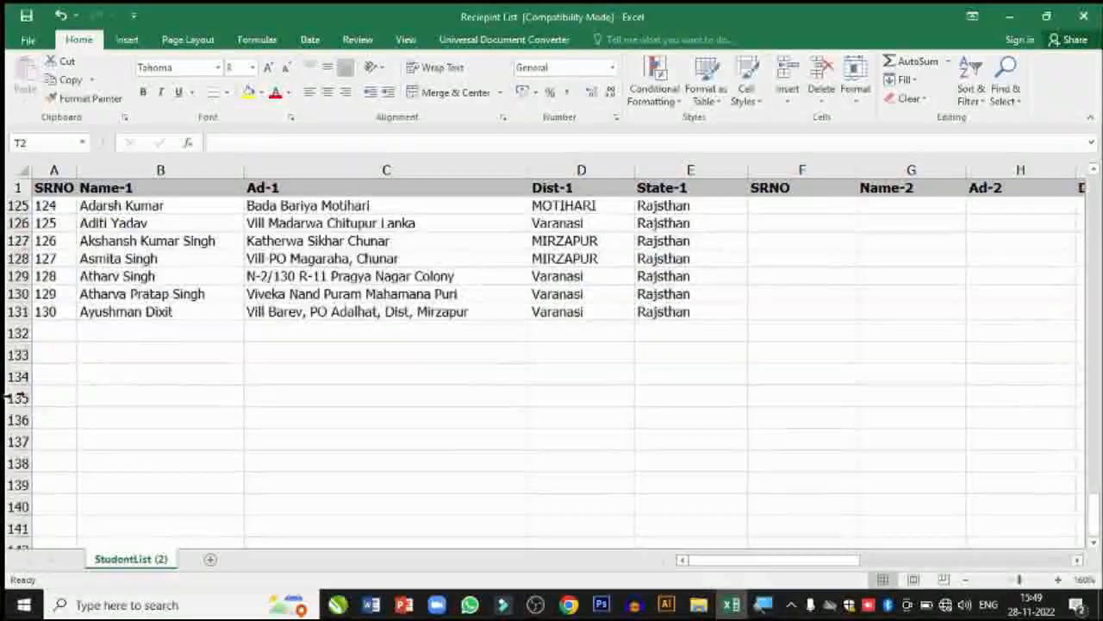
scroll(197, 394, "up", 4)
left_click_drag(1097, 522, 1096, 200)
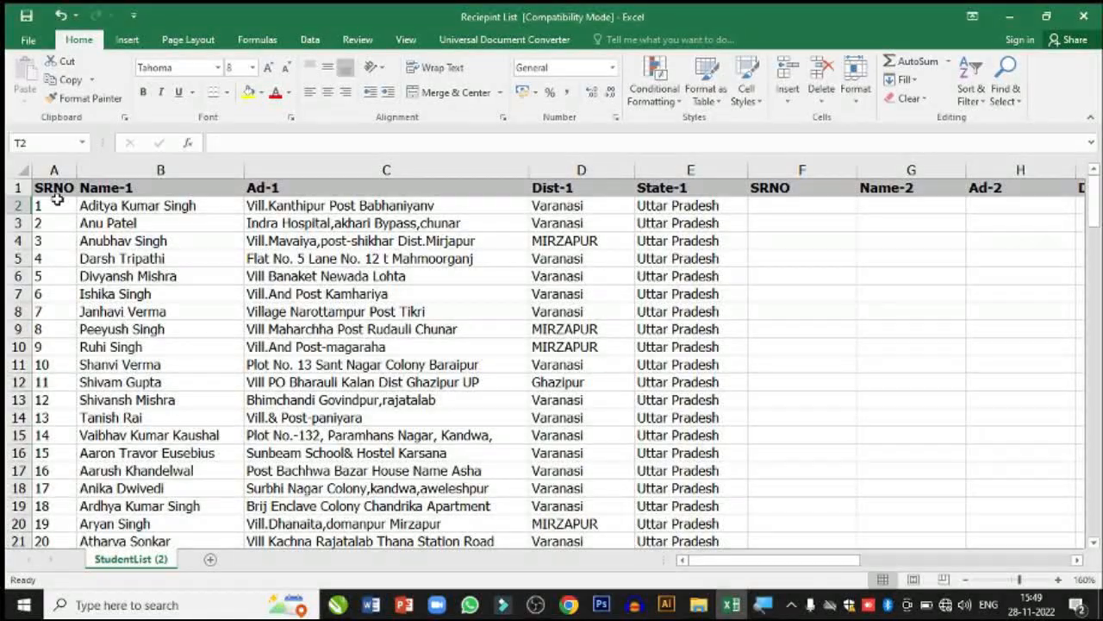
Step: Move the records with SRNO 31 to 60 (A32:E61) under the second header set, starting at cell F2
scroll(86, 422, "down", 4)
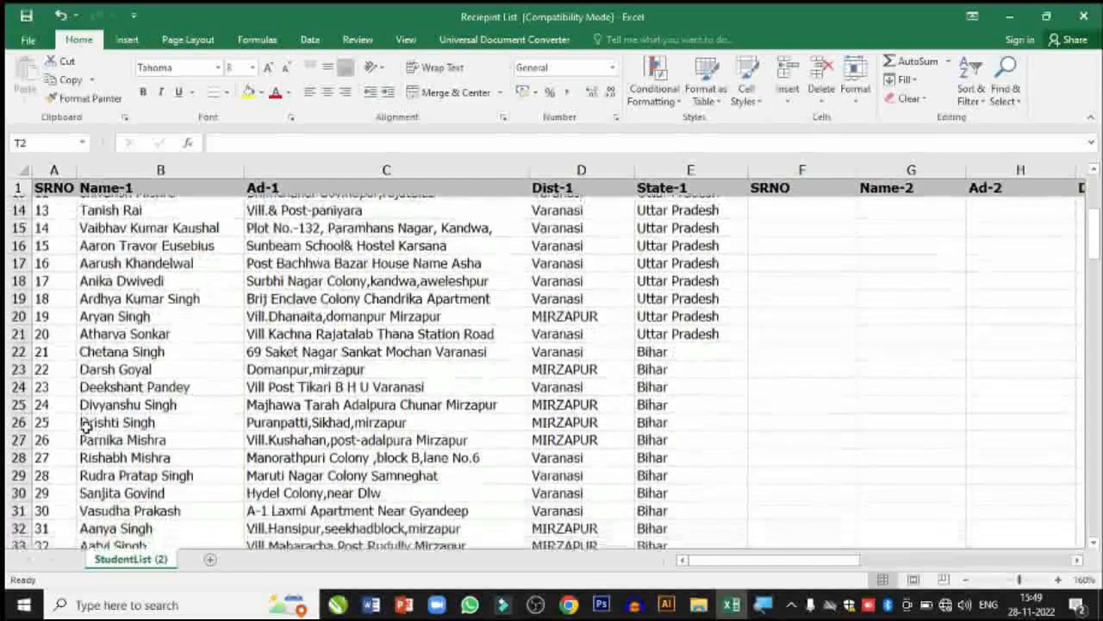
scroll(86, 422, "down", 2)
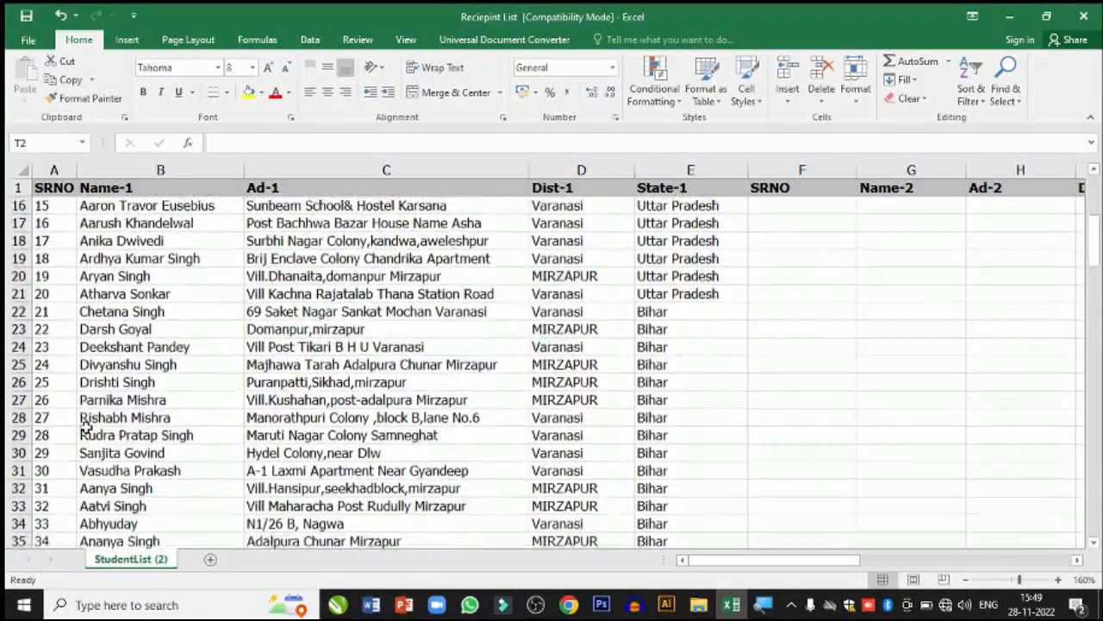
left_click_drag(53, 419, 651, 463)
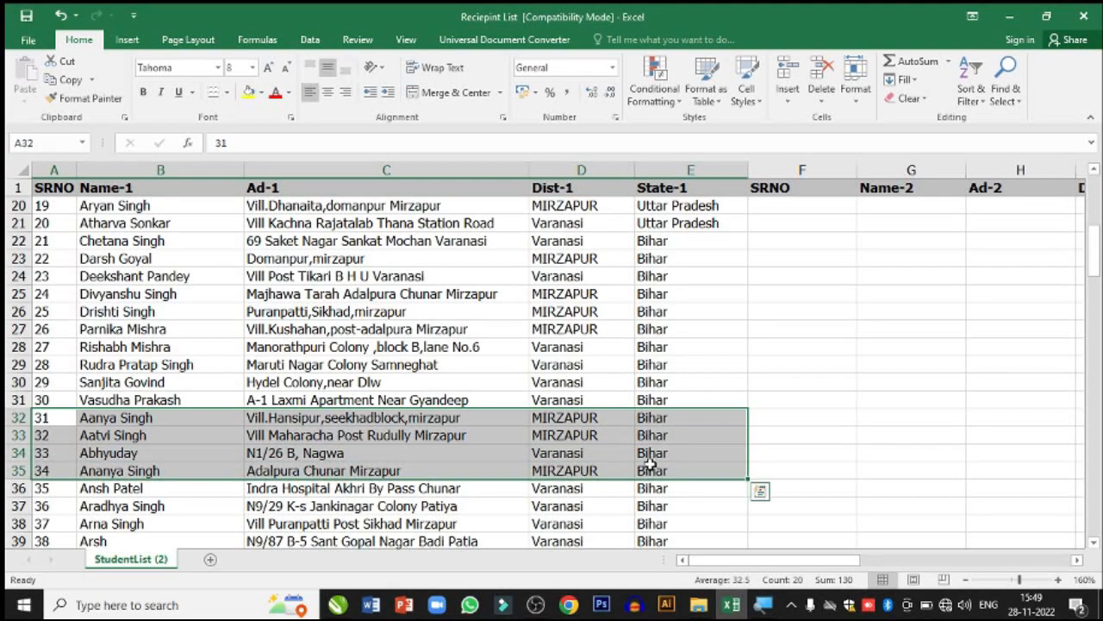
scroll(649, 465, "down", 5)
scroll(649, 466, "down", 5)
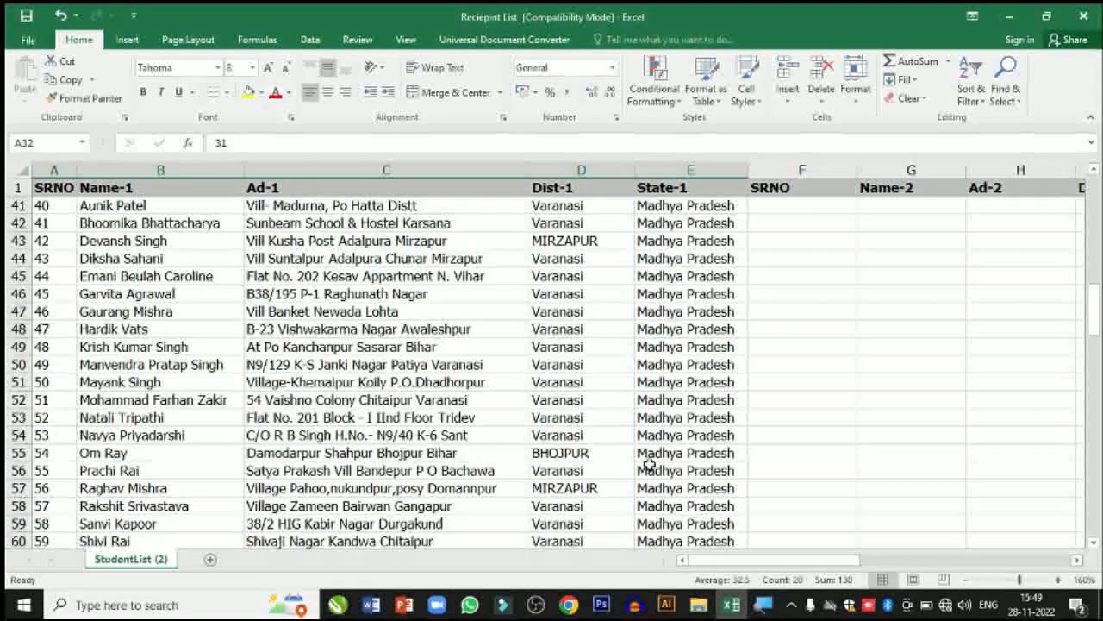
scroll(648, 463, "up", 1)
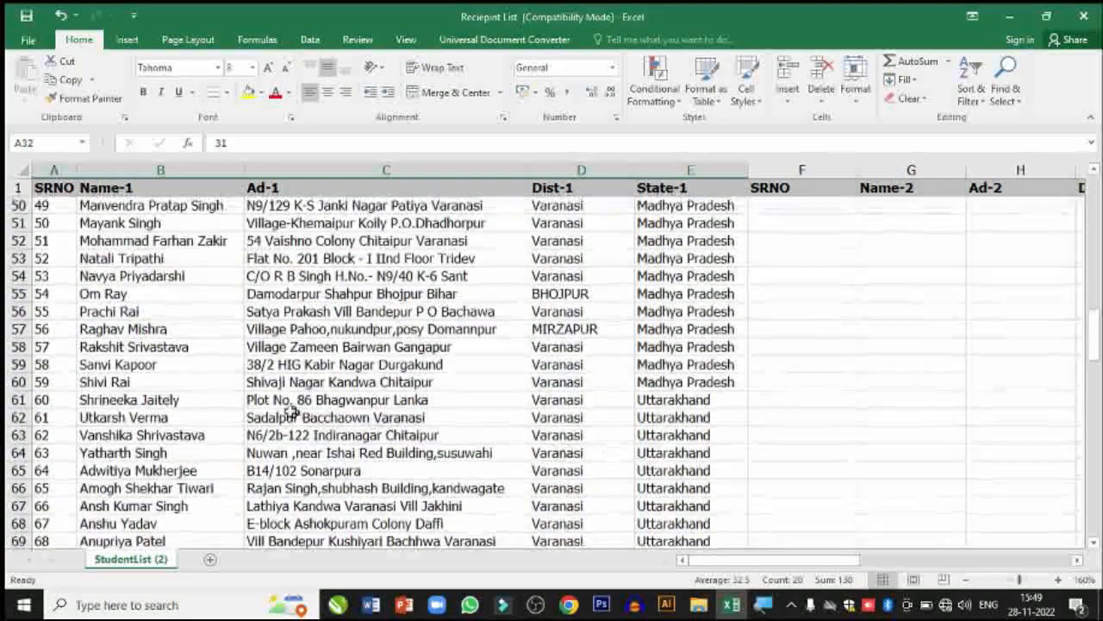
left_click(733, 400, "shift")
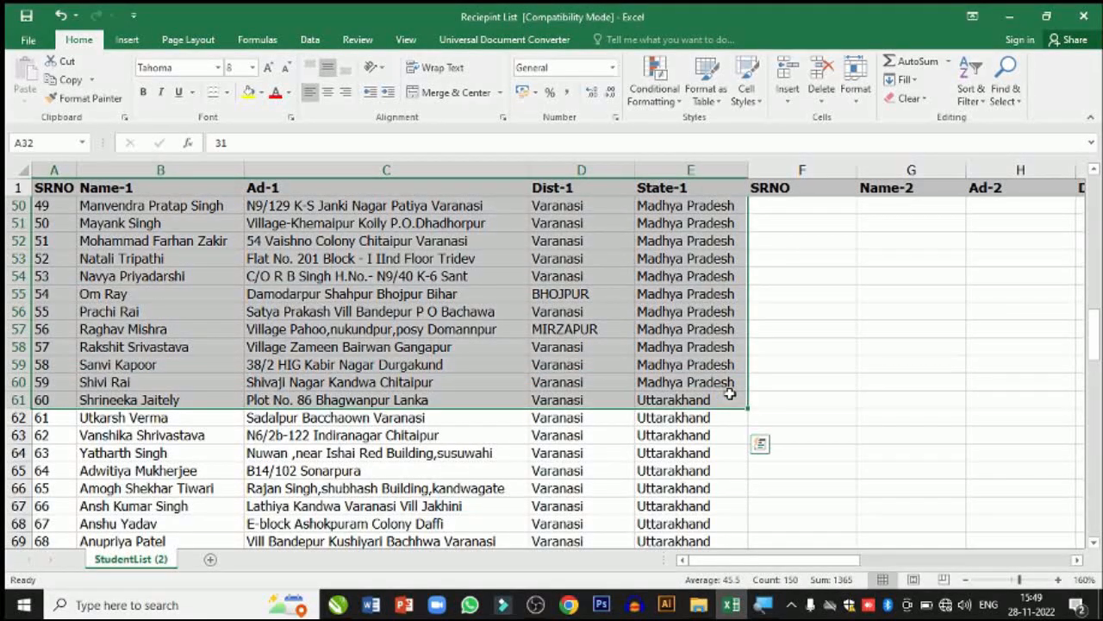
key("ctrl+c")
scroll(882, 342, "up", 7)
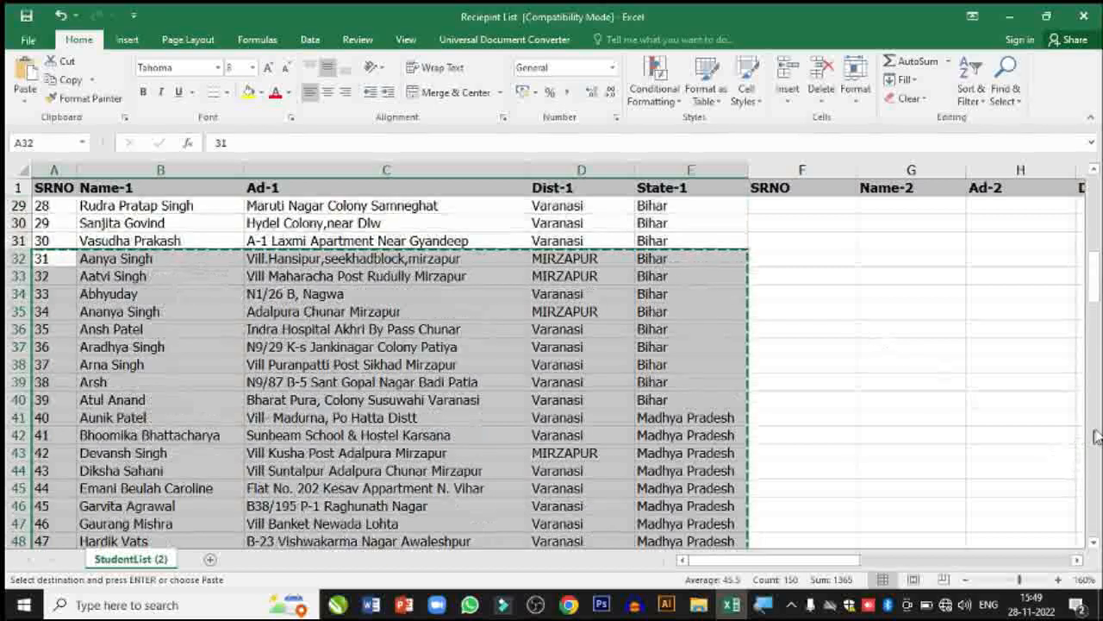
left_click_drag(1095, 283, 1093, 155)
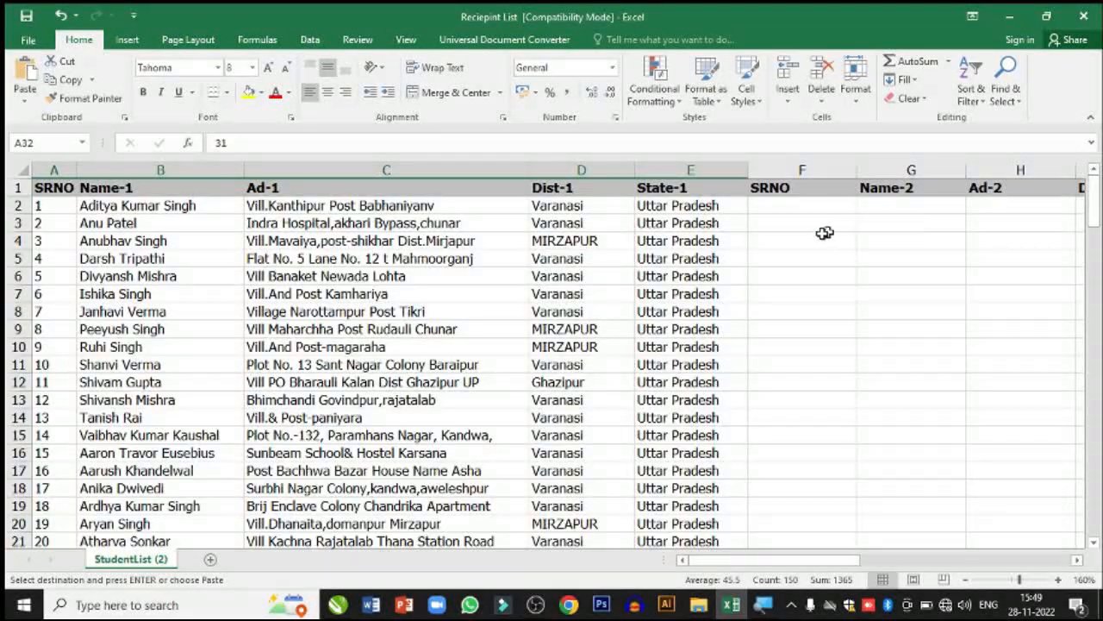
left_click(801, 209)
key("Return")
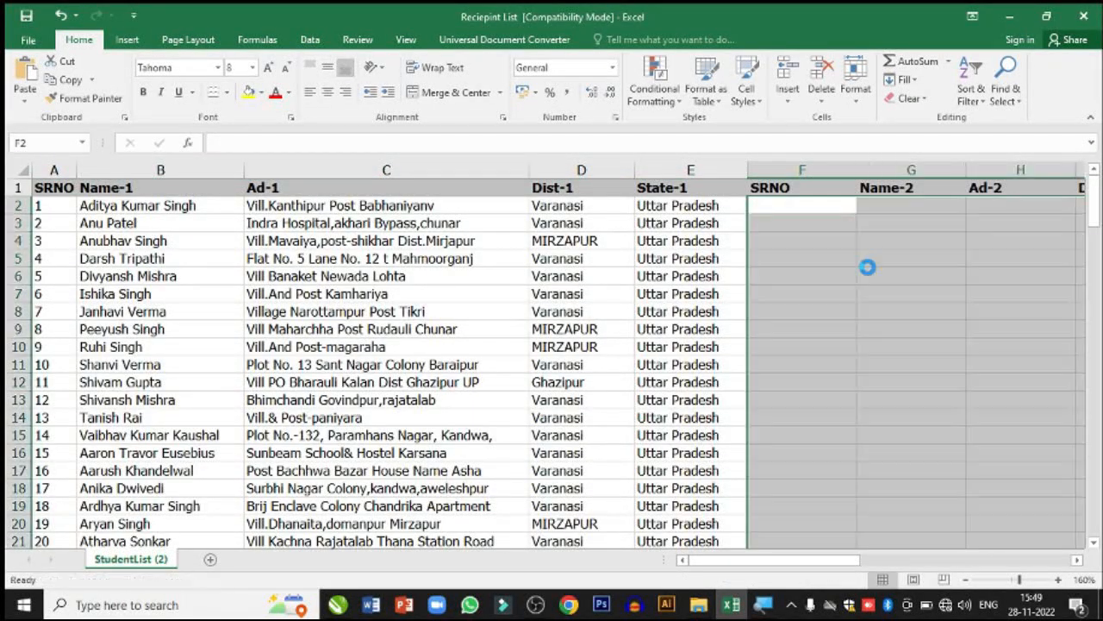
Step: Move the records with SRNO 61 to 90 (A62:E91) under the third header set, starting at cell K2
mouse_move(788, 560)
left_mouse_down()
mouse_move(820, 564)
mouse_move(782, 561)
left_mouse_up()
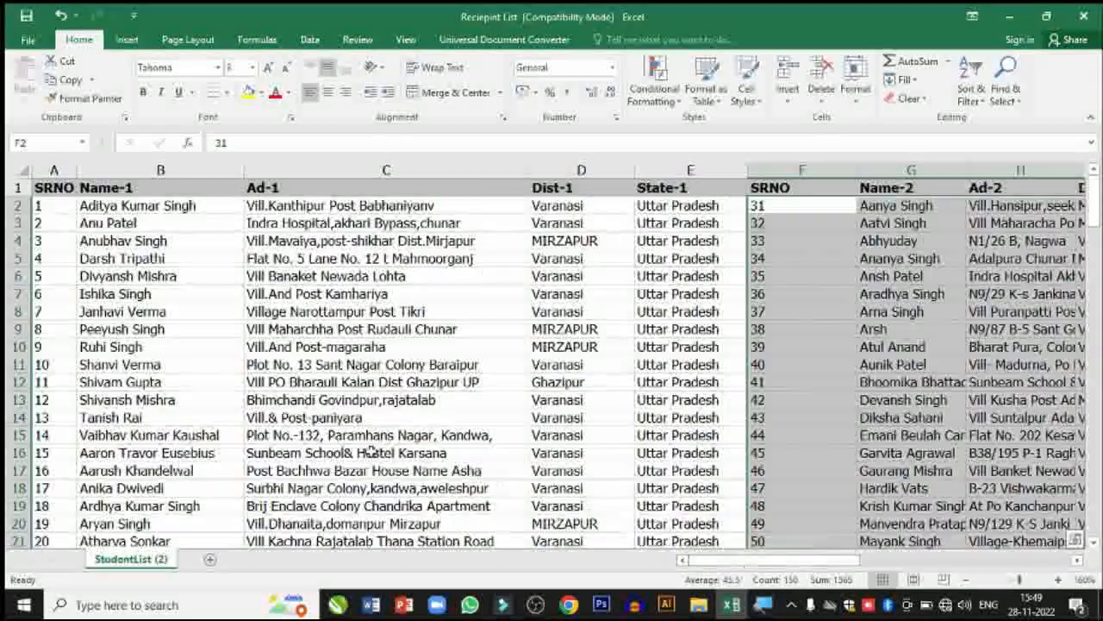
scroll(371, 450, "down", 7)
scroll(371, 451, "down", 11)
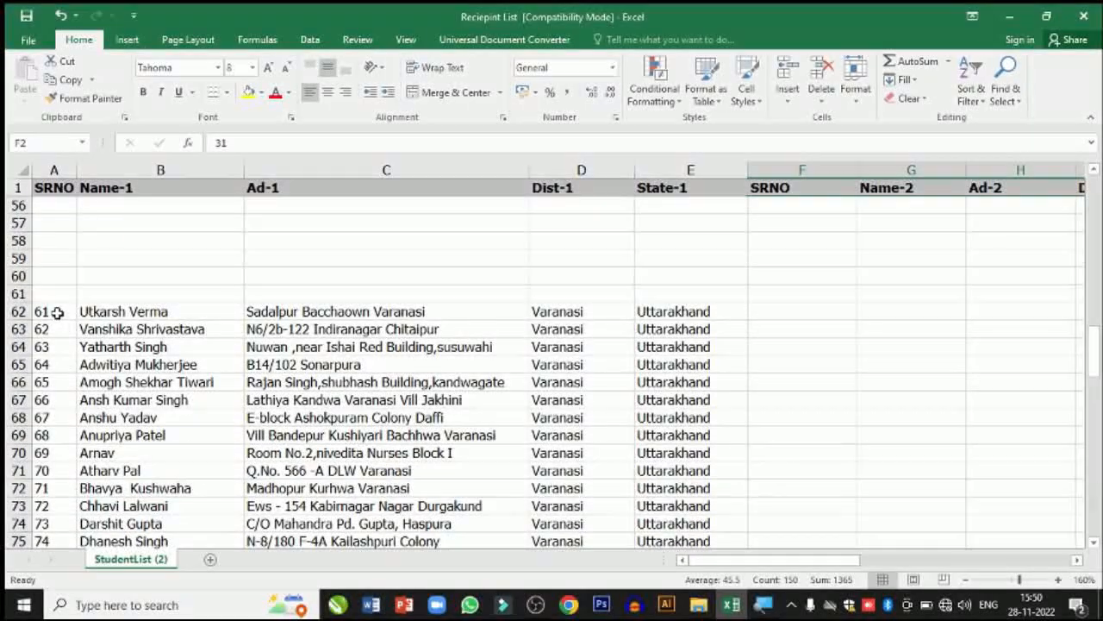
left_click_drag(50, 312, 660, 438)
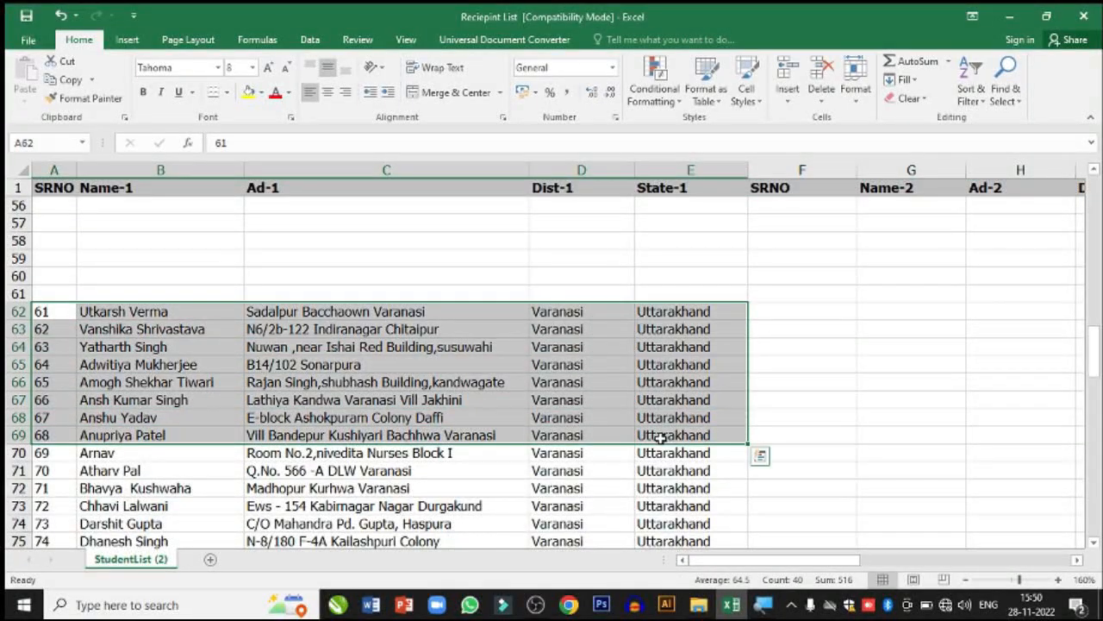
scroll(660, 438, "down", 4)
scroll(660, 438, "down", 4)
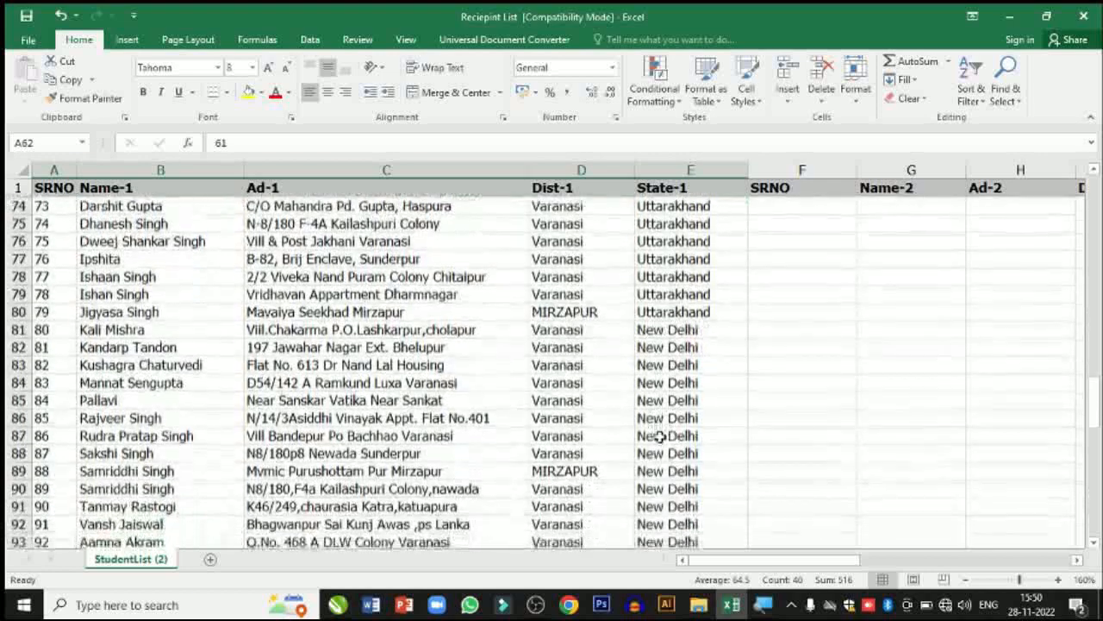
left_click(718, 400, "shift")
key("ctrl+c")
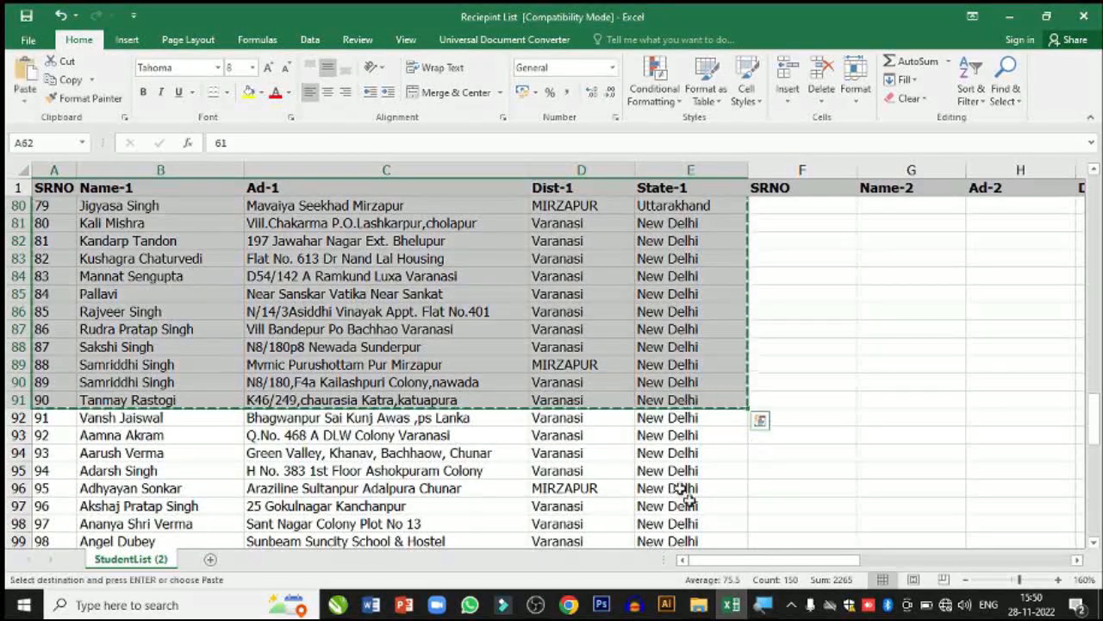
left_click_drag(776, 561, 889, 560)
scroll(513, 427, "up", 19)
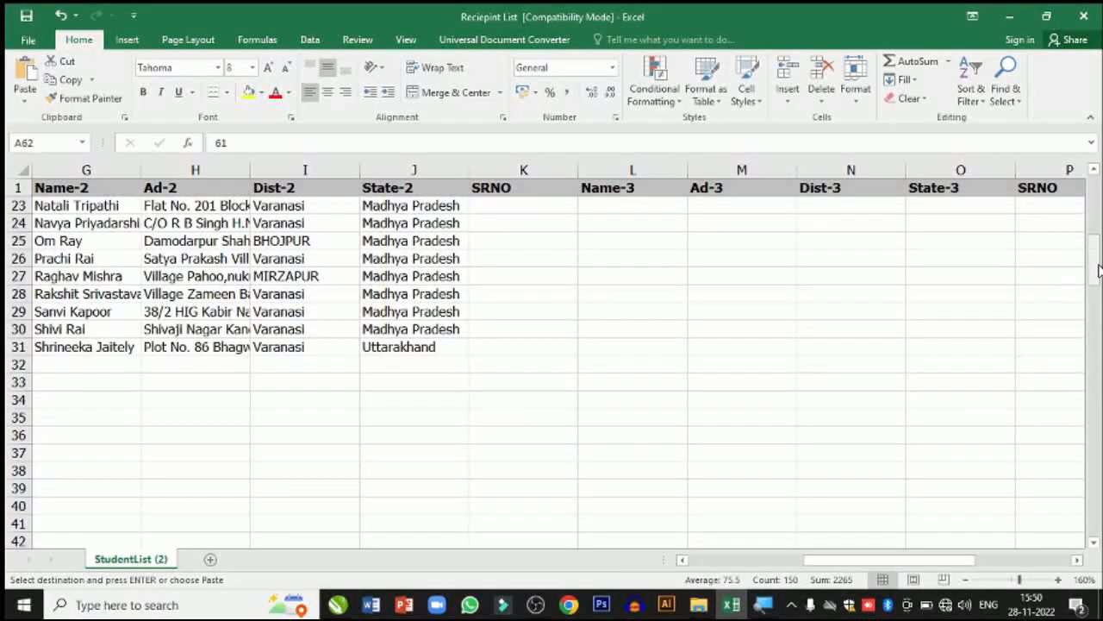
left_click_drag(1094, 259, 1093, 194)
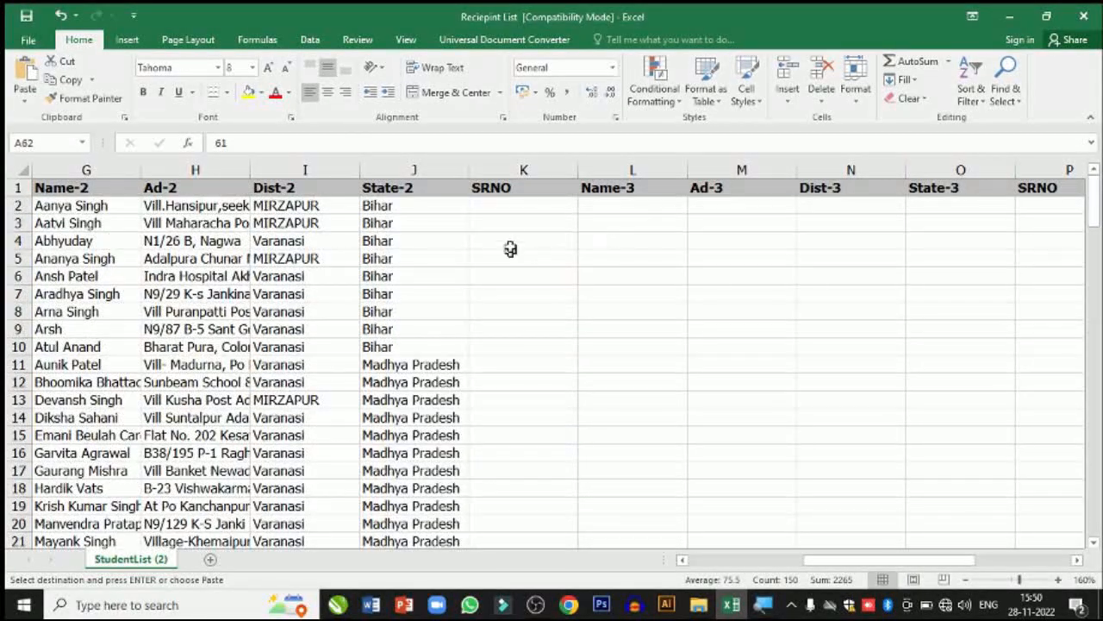
left_click(524, 208)
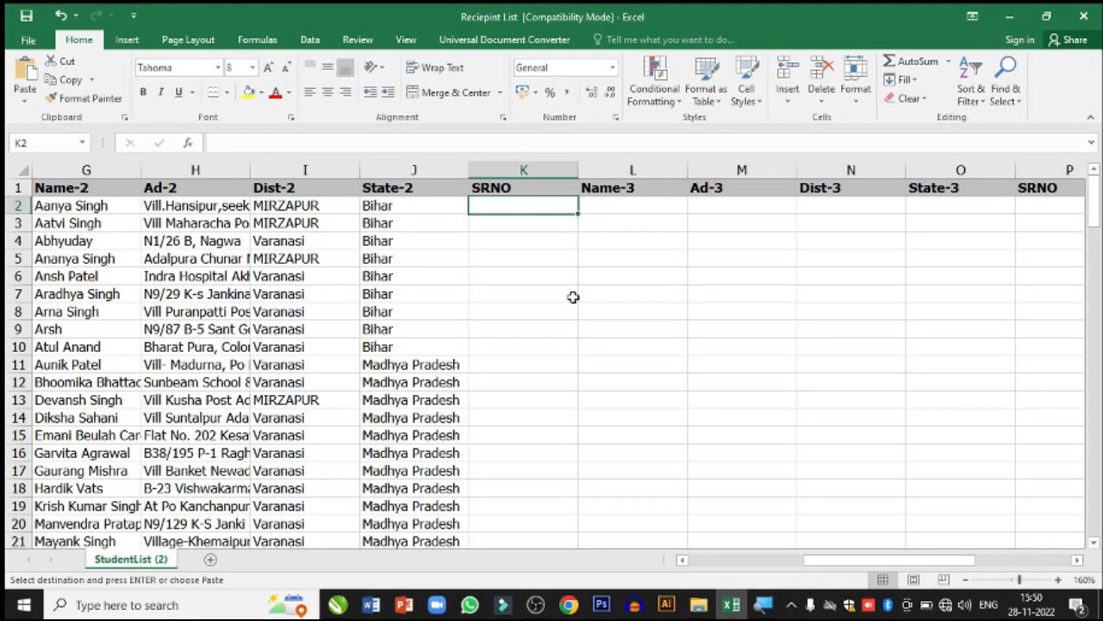
key("Return")
key("ctrl+q")
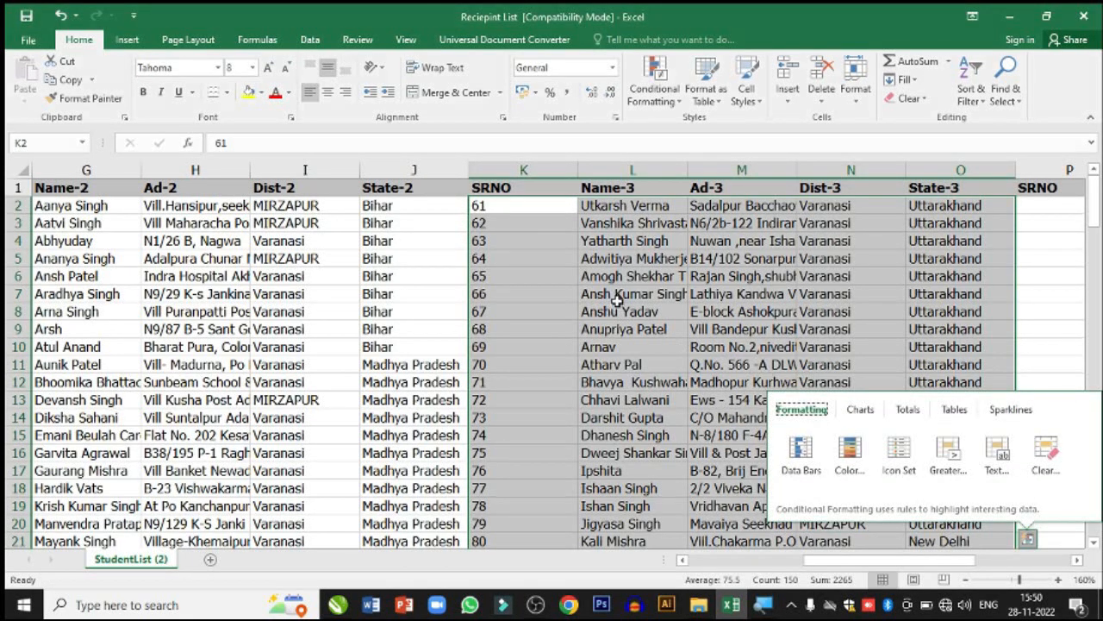
left_click_drag(843, 562, 843, 565)
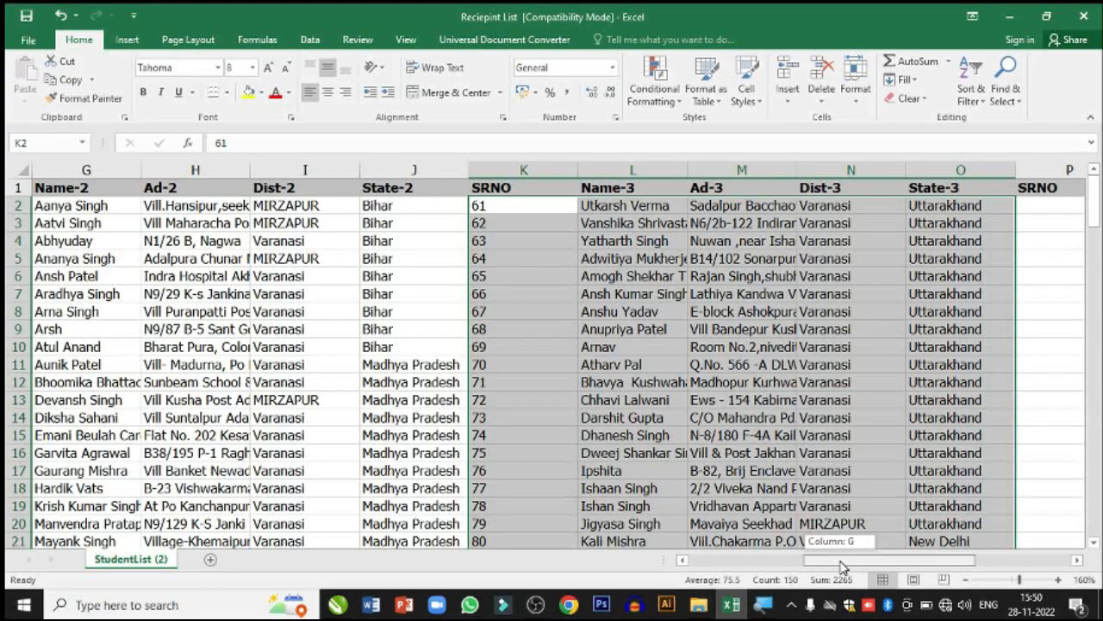
Step: Move the records with SRNO 91 to 120 (A92:E121) under the fourth header set, starting at cell P2
scroll(334, 485, "down", 8)
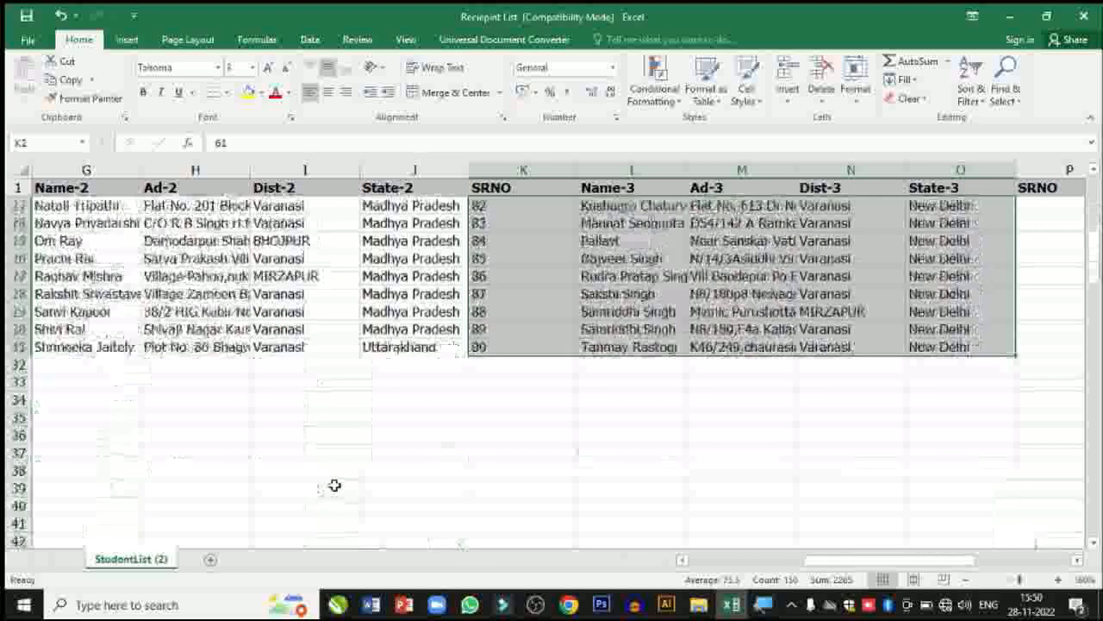
scroll(335, 485, "down", 1)
left_click_drag(836, 562, 653, 570)
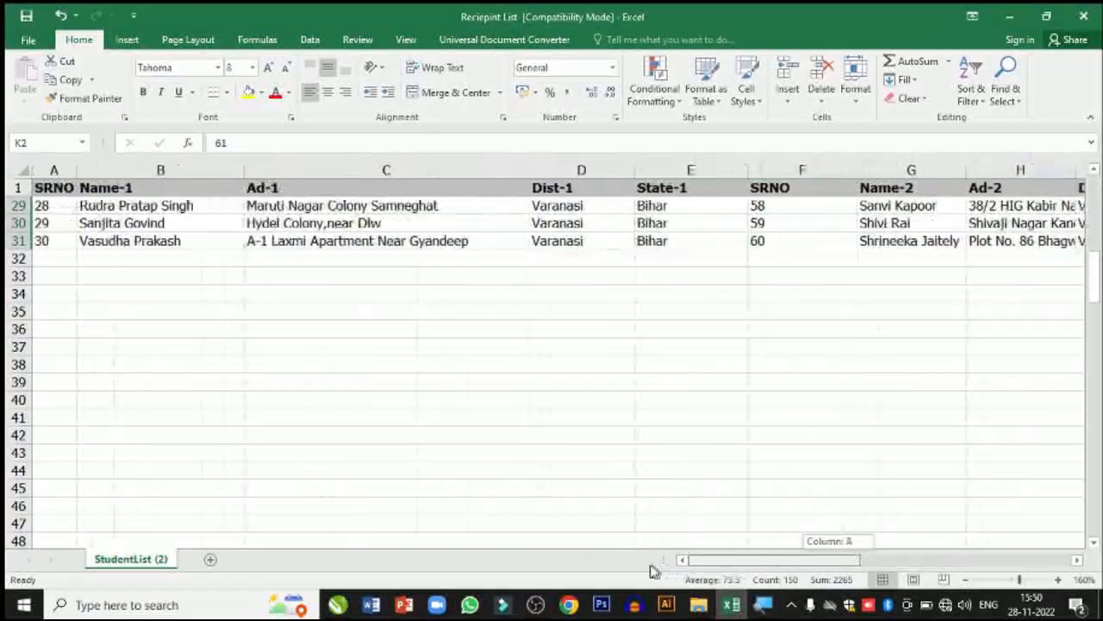
scroll(229, 485, "down", 8)
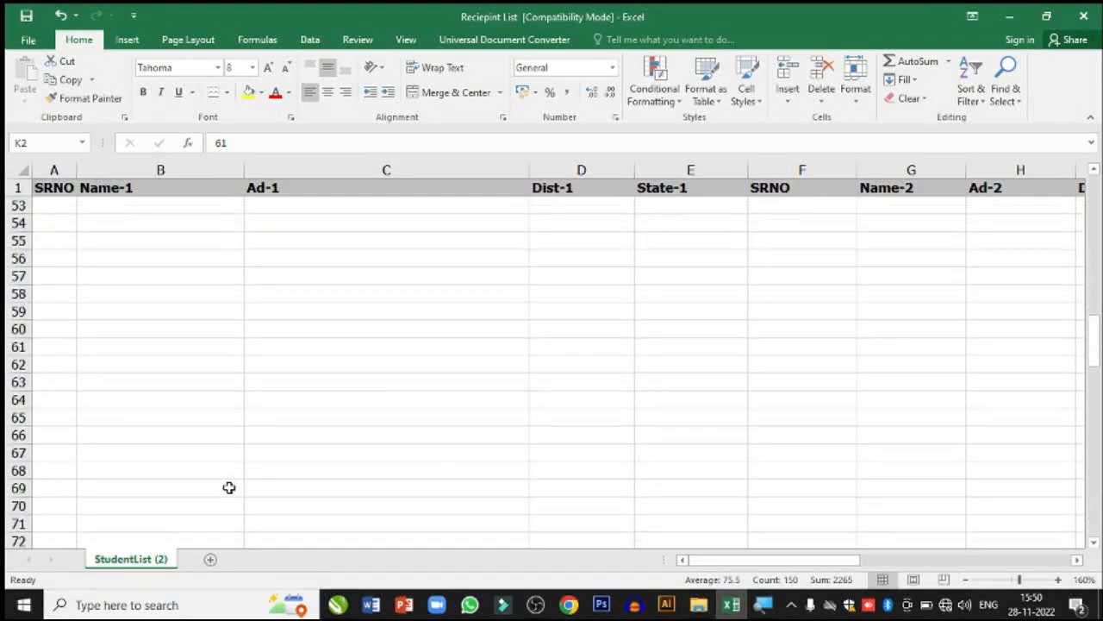
scroll(229, 488, "down", 11)
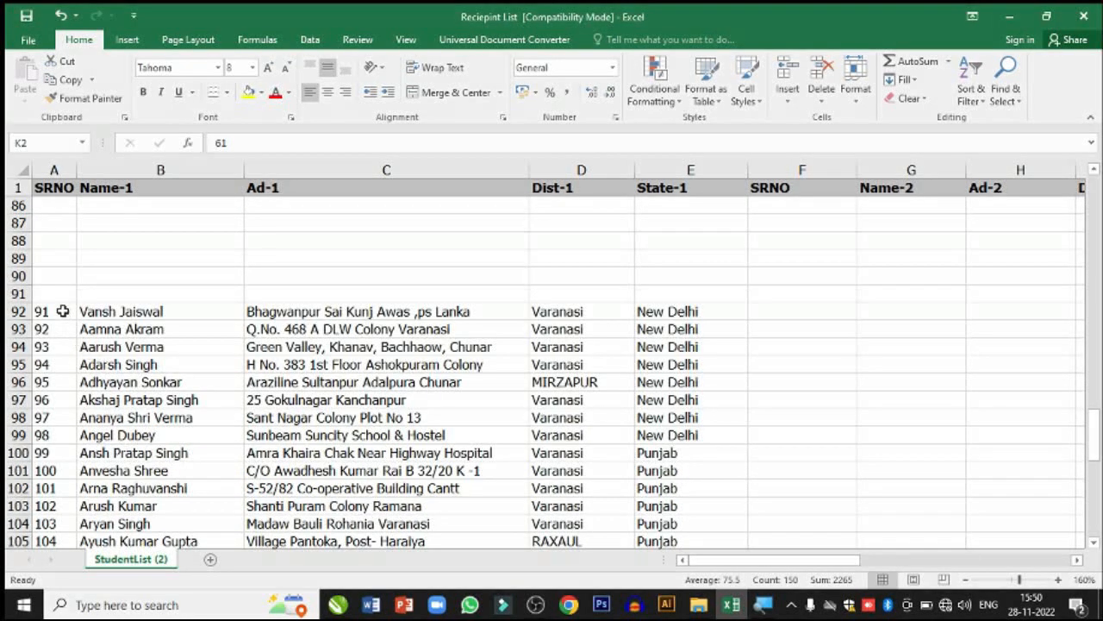
left_click_drag(62, 311, 655, 347)
scroll(646, 385, "down", 4)
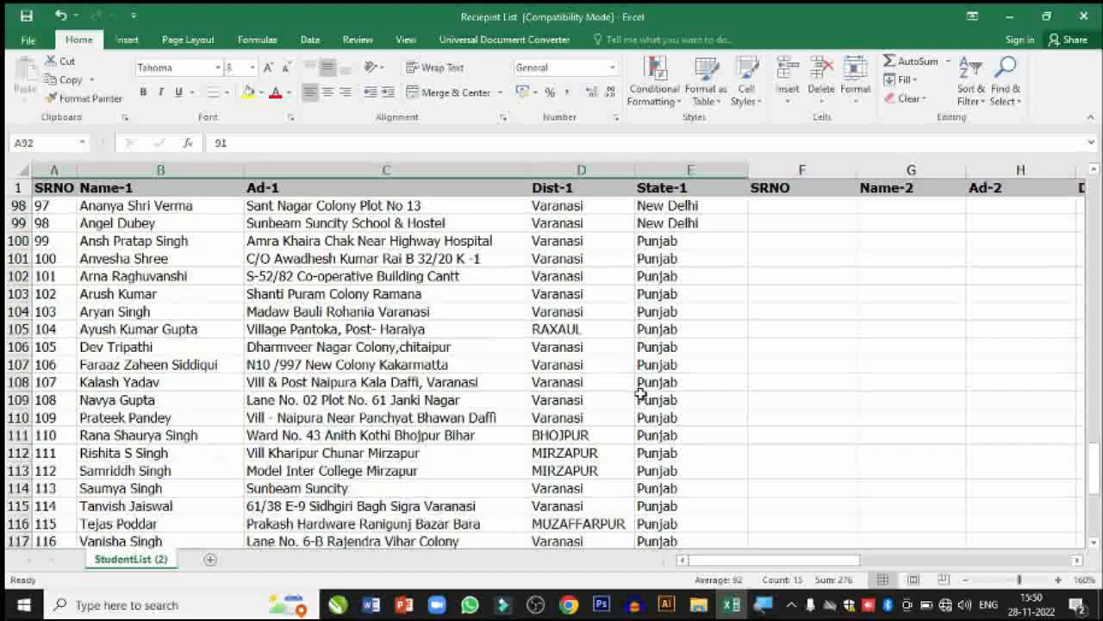
scroll(641, 394, "down", 6)
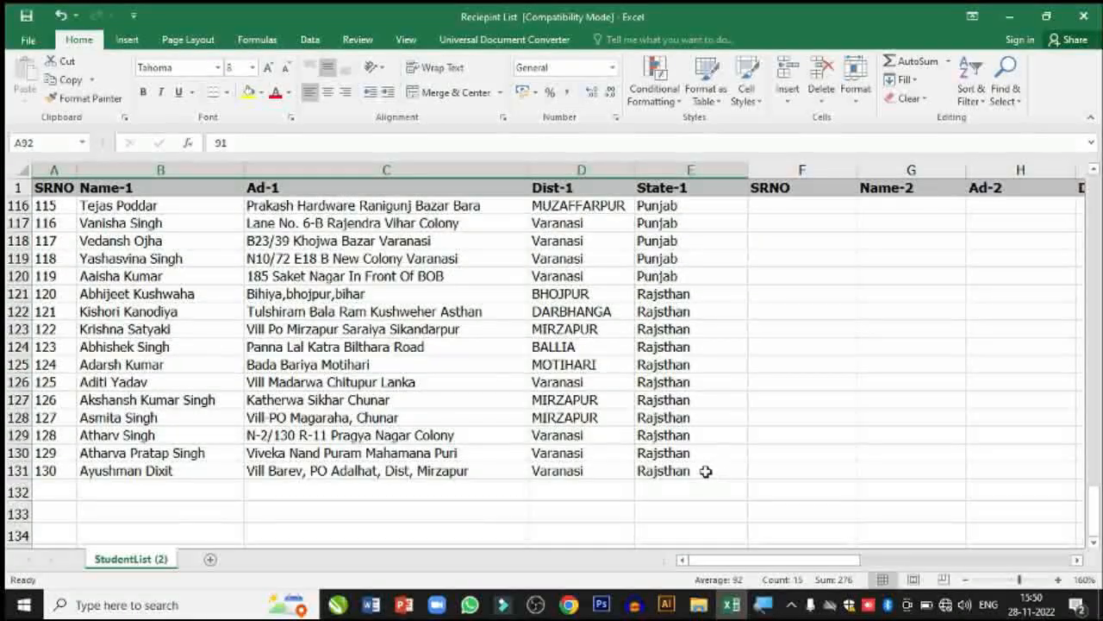
left_click(705, 471, "shift")
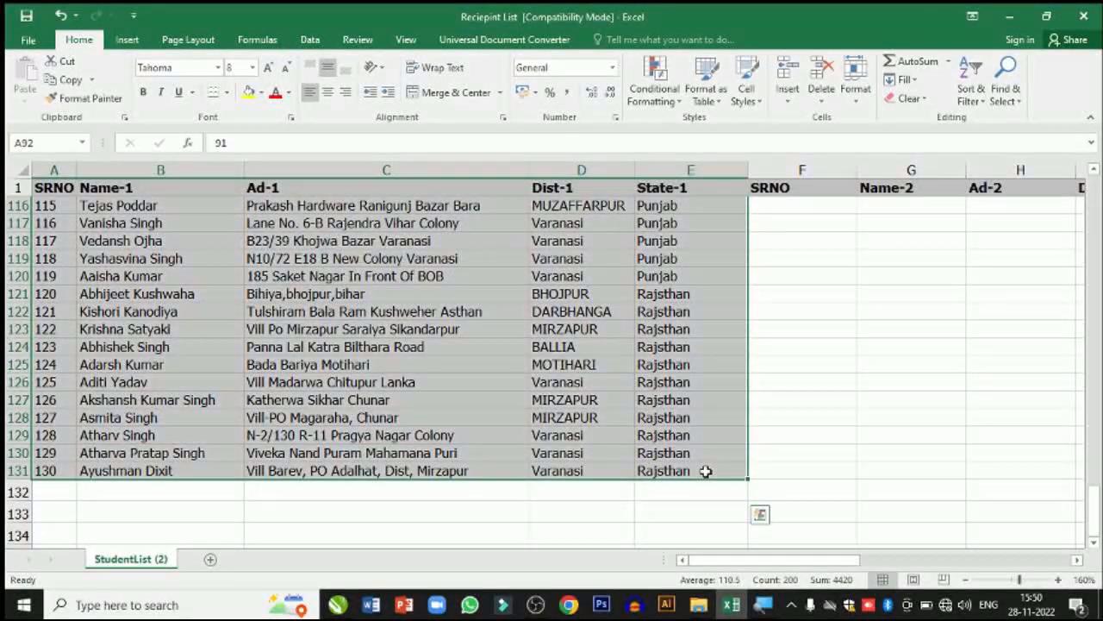
key("ctrl+q")
key("ctrl+c")
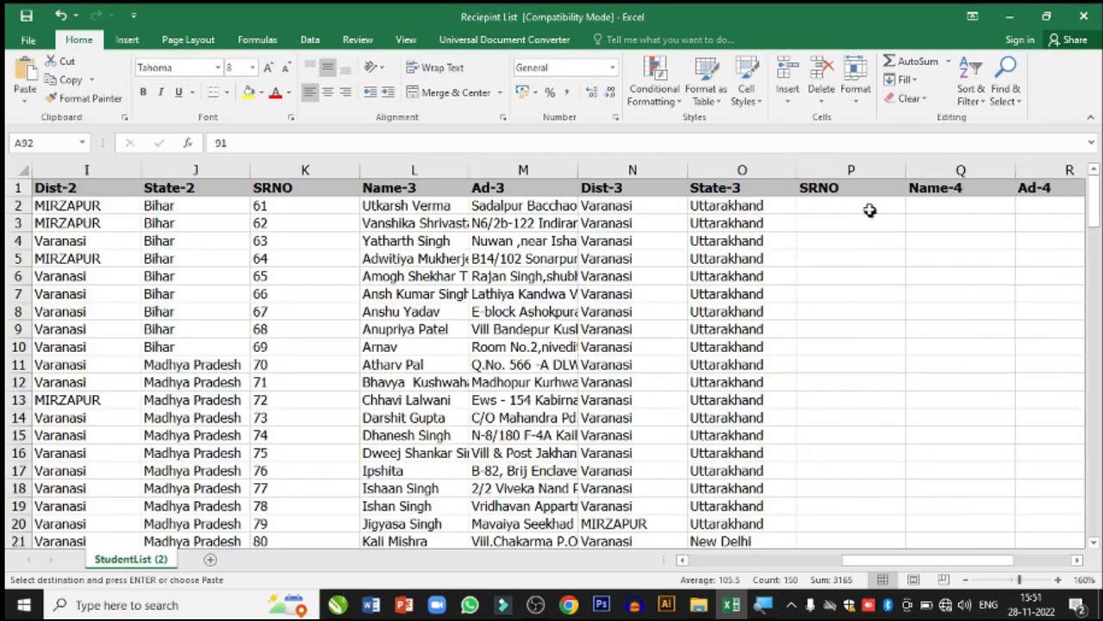
left_click(866, 208)
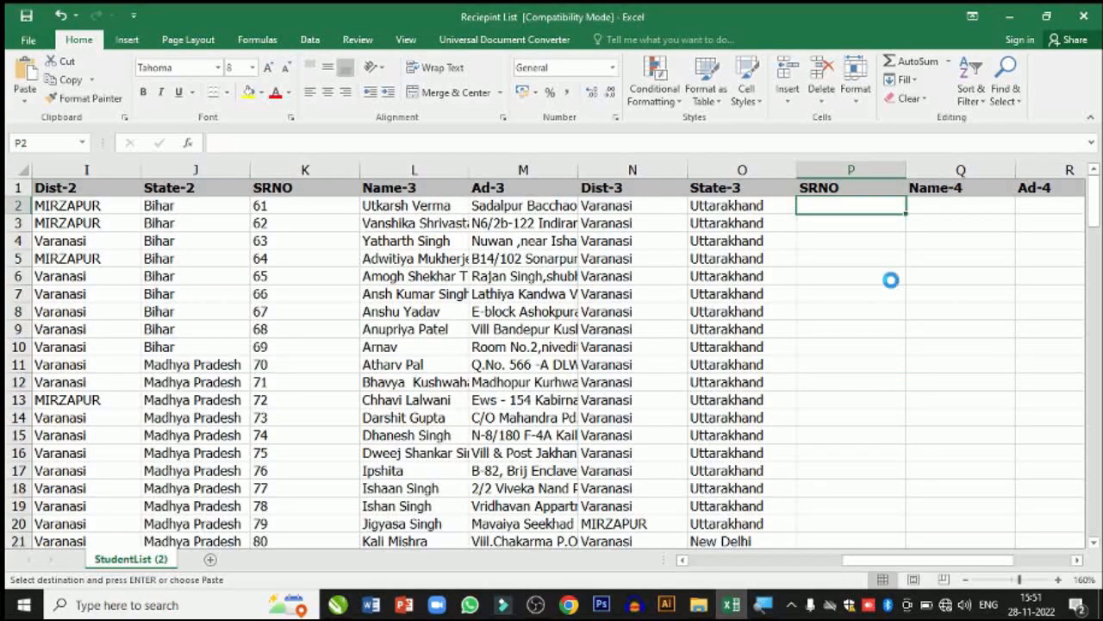
key("ctrl+v")
left_click_drag(916, 561, 971, 563)
scroll(875, 446, "down", 5)
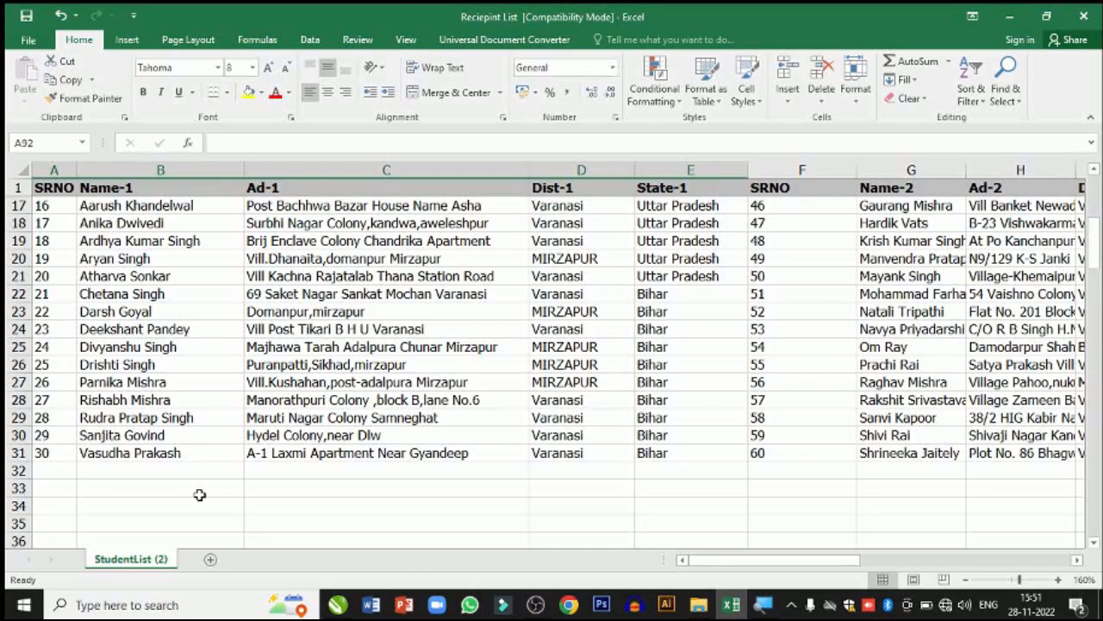
scroll(187, 229, "up", 4)
left_click(199, 207)
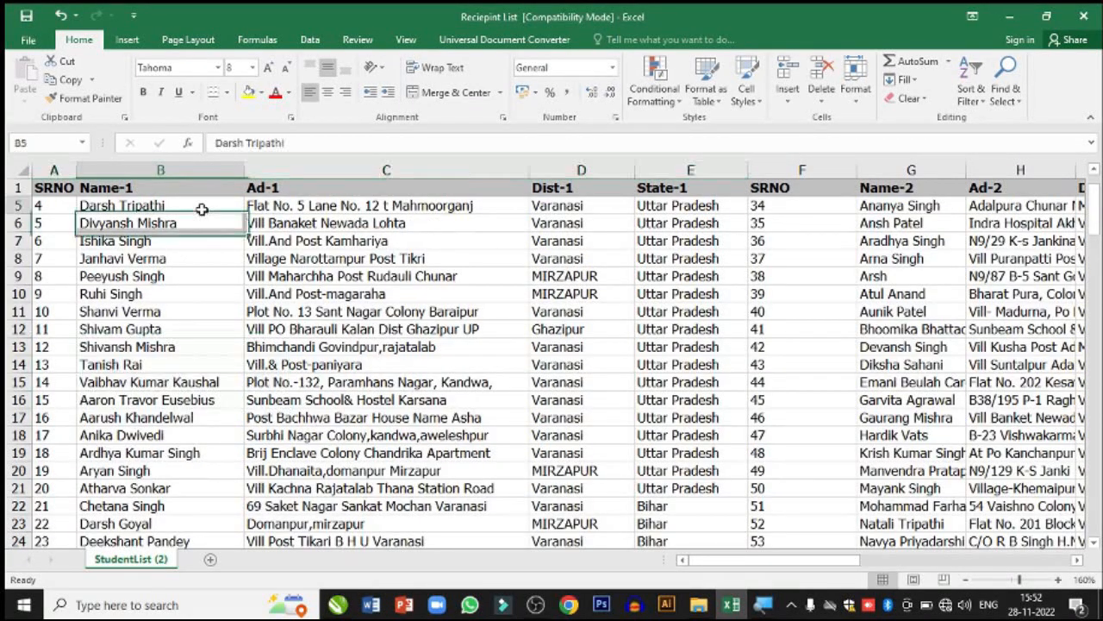
Step: Save Reciepint List as CSV (Comma delimited) in the Label Sticker Print Merge Designs folder, keep that format, and close Excel without saving again
left_click(31, 40)
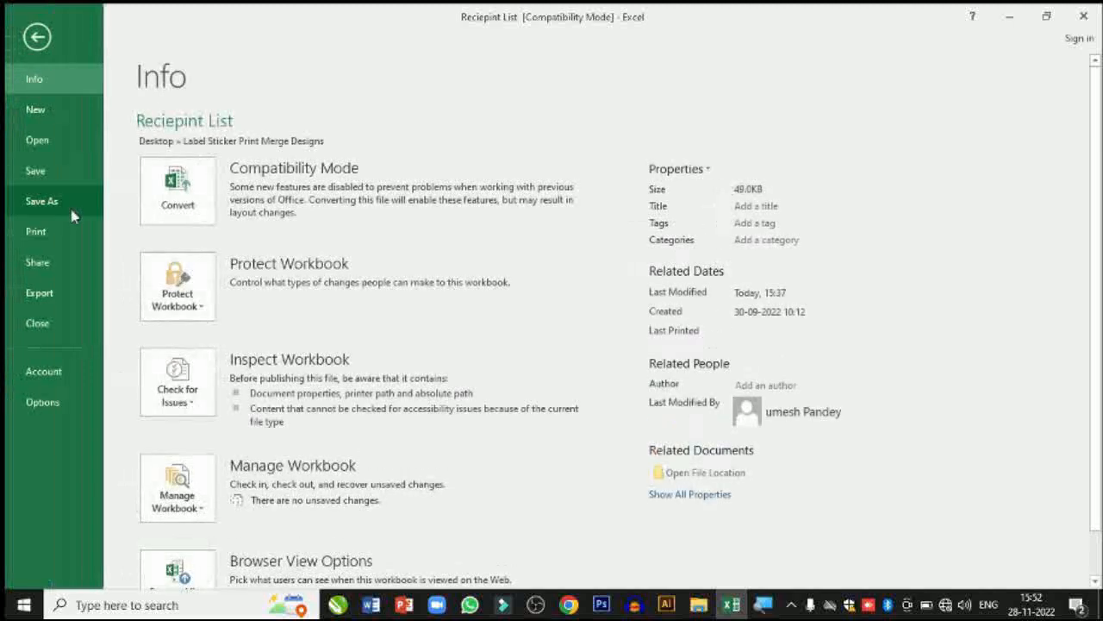
left_click(56, 202)
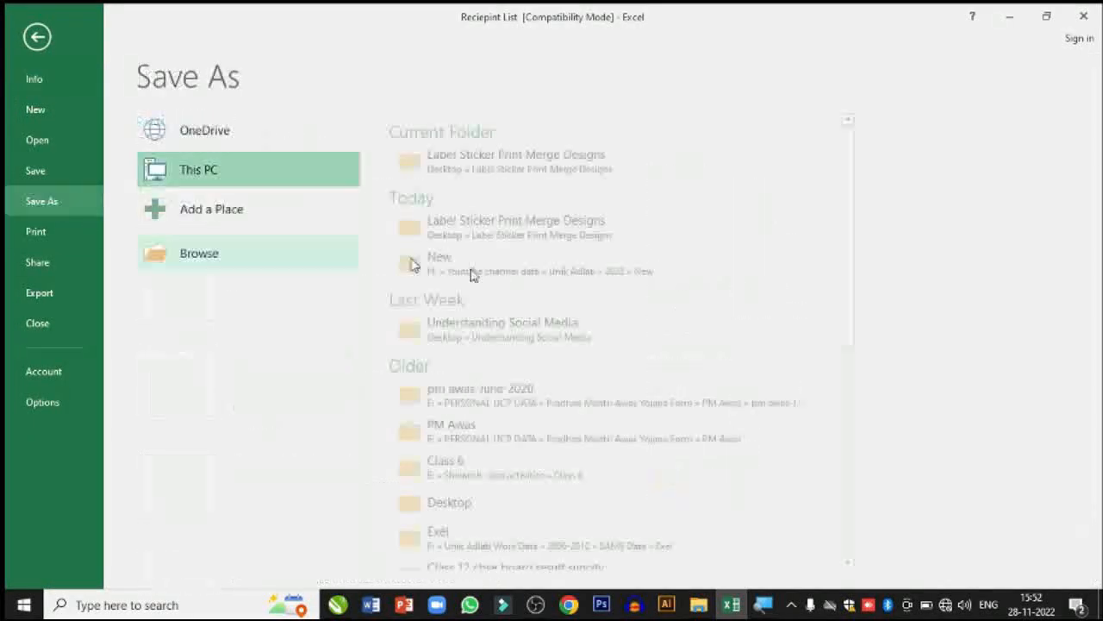
left_click(494, 162)
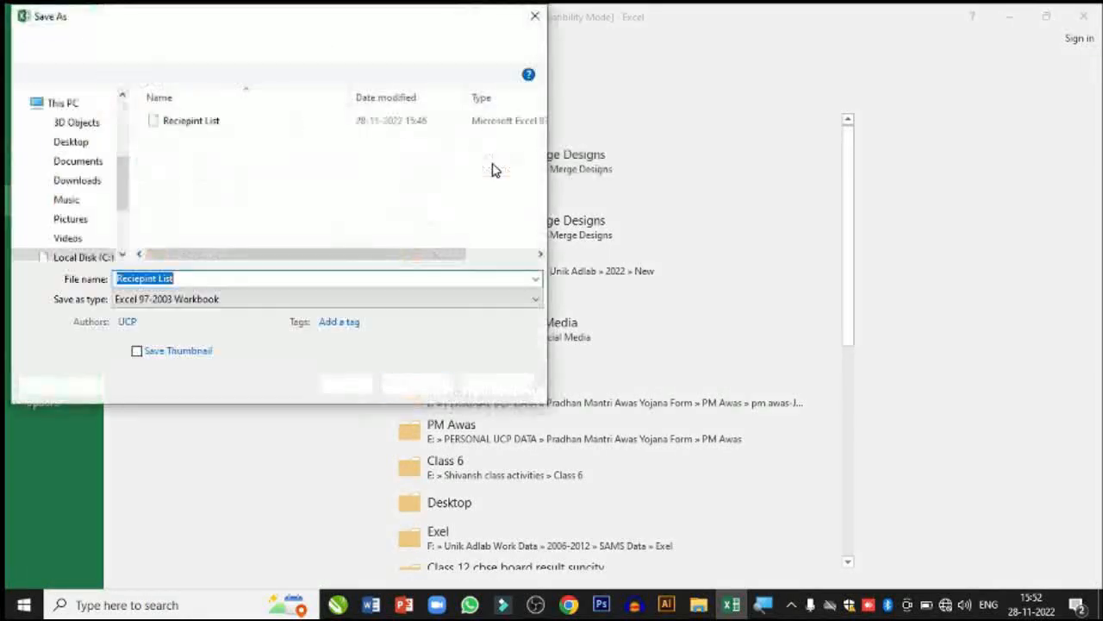
left_click(194, 299)
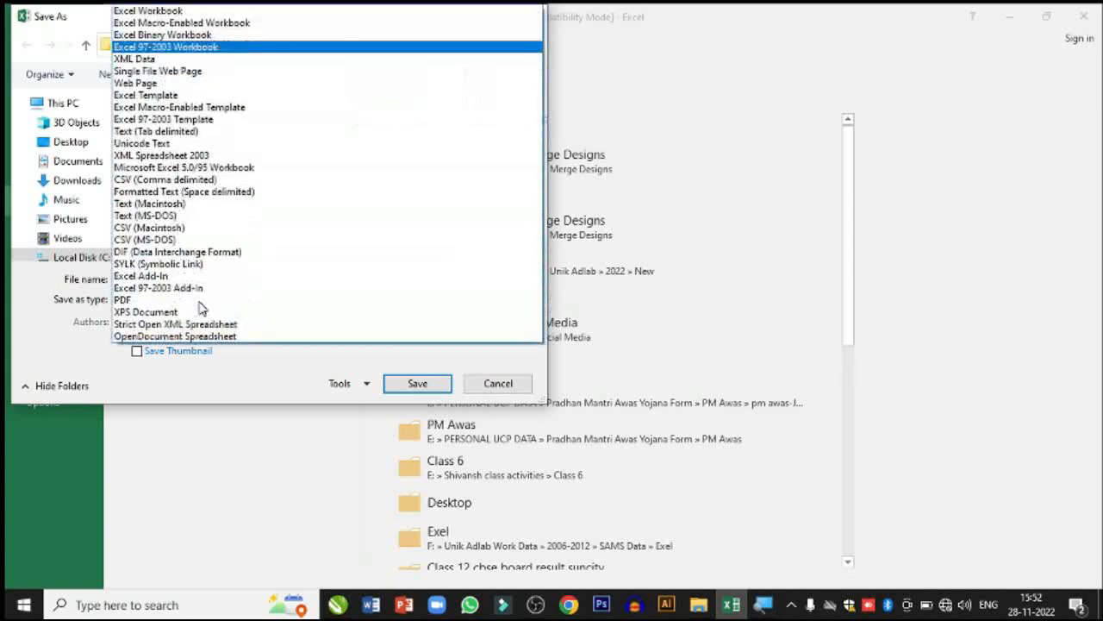
left_click(225, 182)
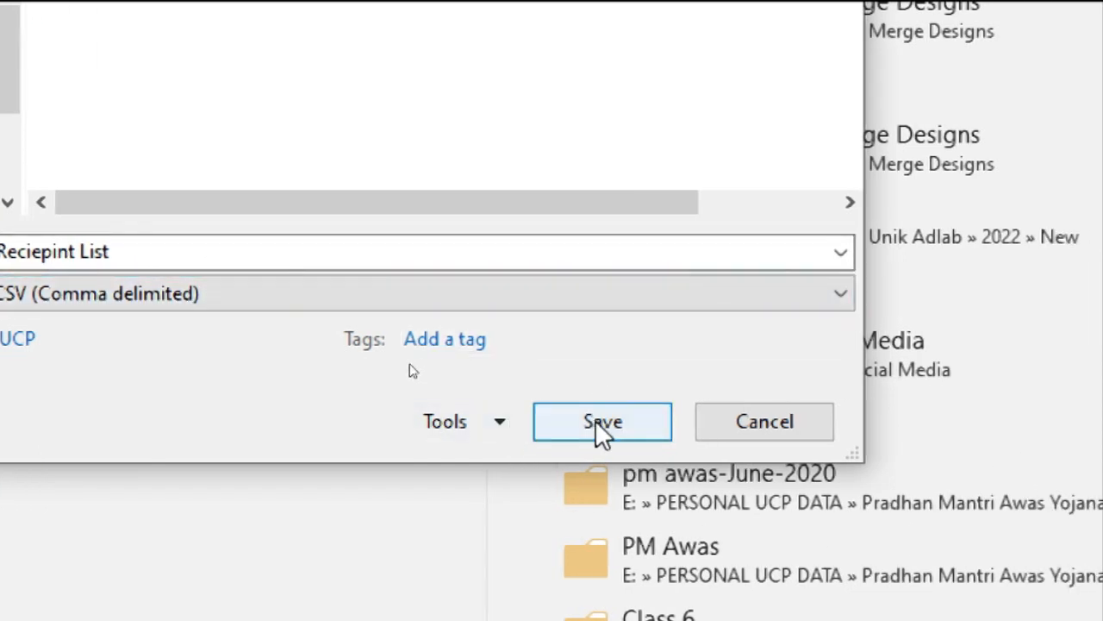
left_click(601, 422)
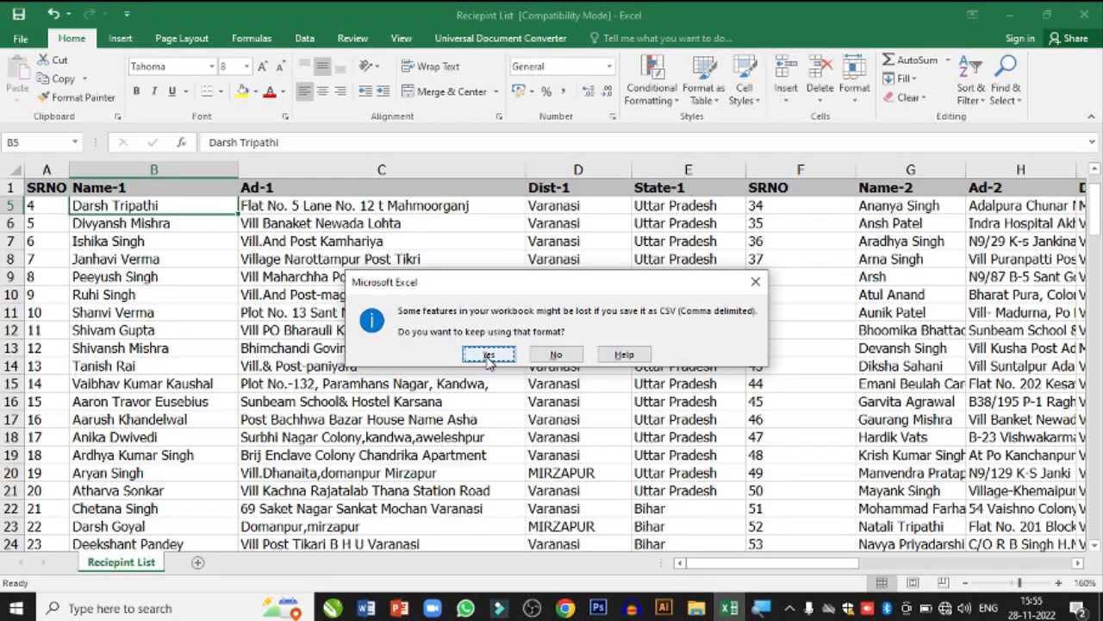
left_click(488, 357)
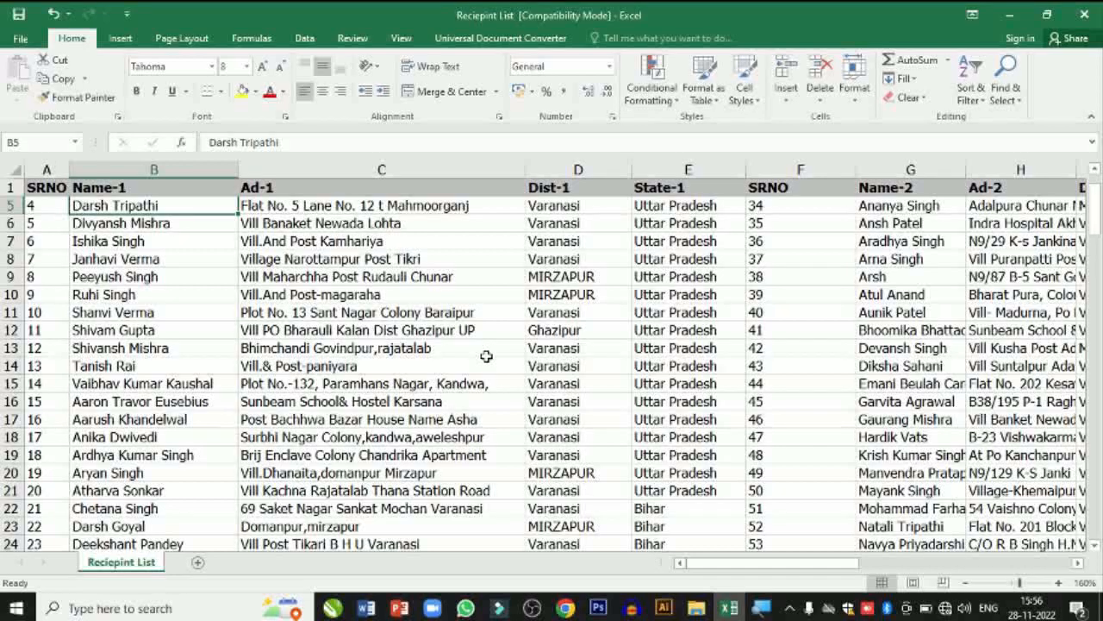
left_click(1084, 17)
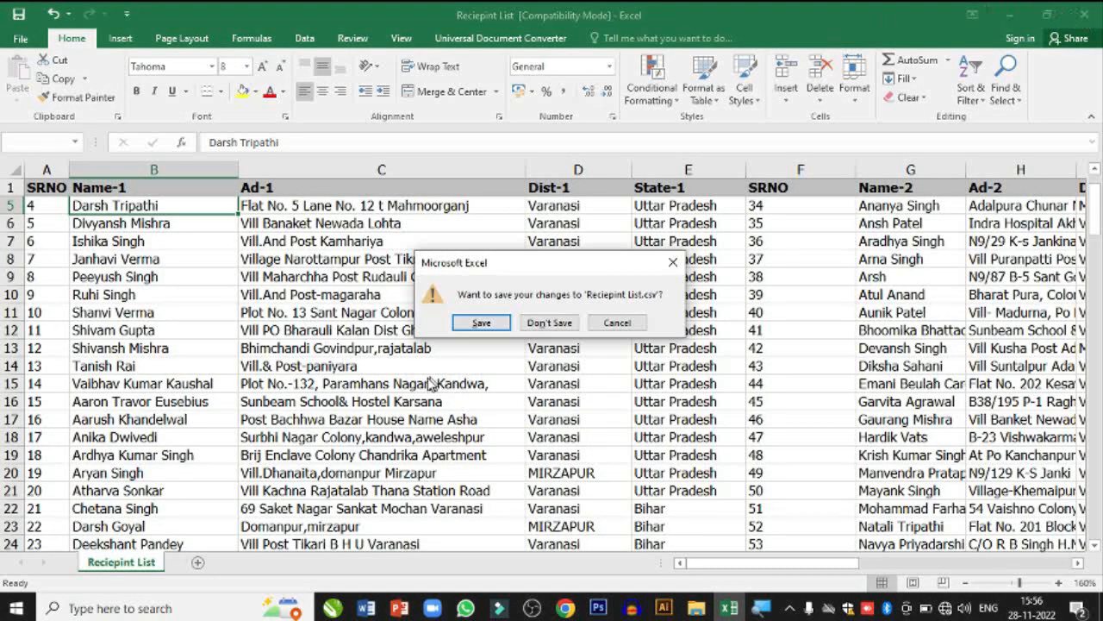
left_click(549, 322)
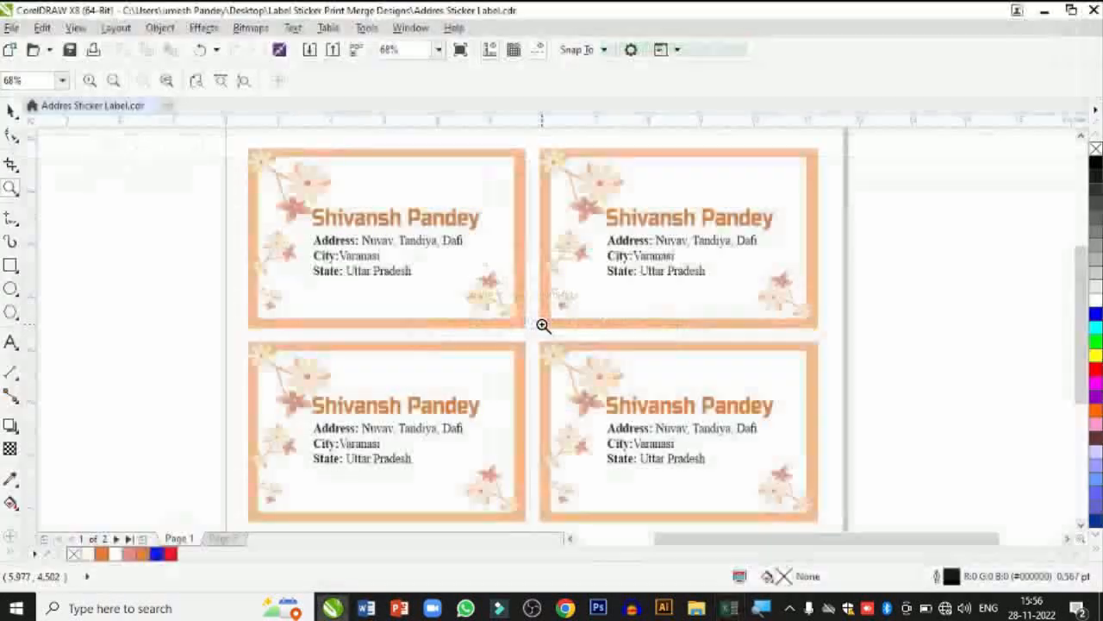
Step: Delete the empty Page 2 from the Addres Sticker Label document in CorelDRAW
scroll(641, 355, "up", 2)
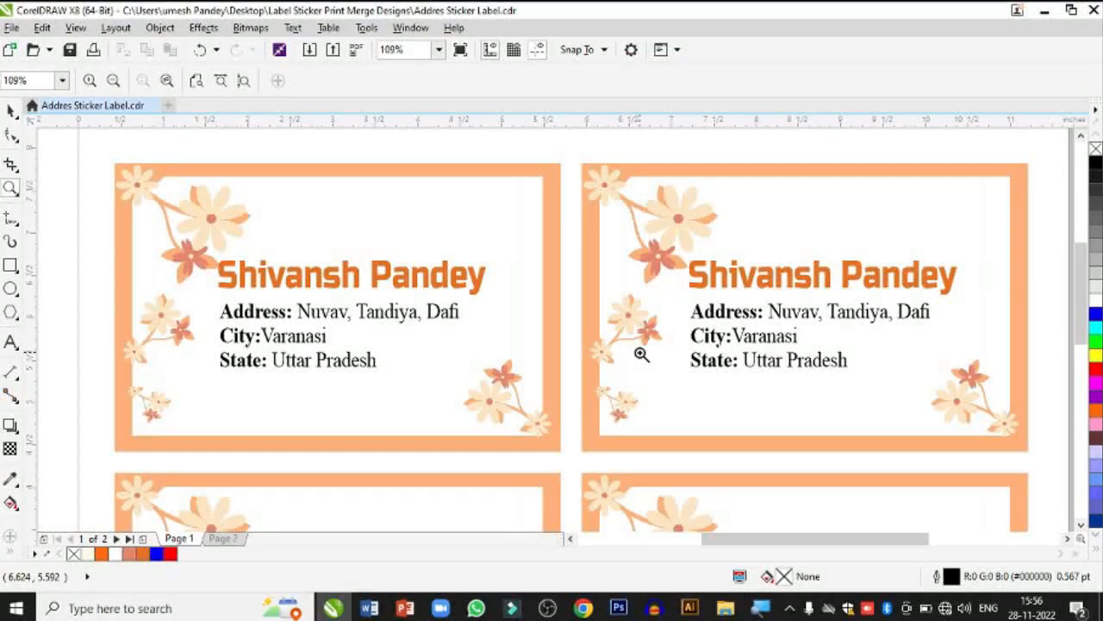
scroll(397, 311, "down", 2)
left_click_drag(202, 162, 820, 437)
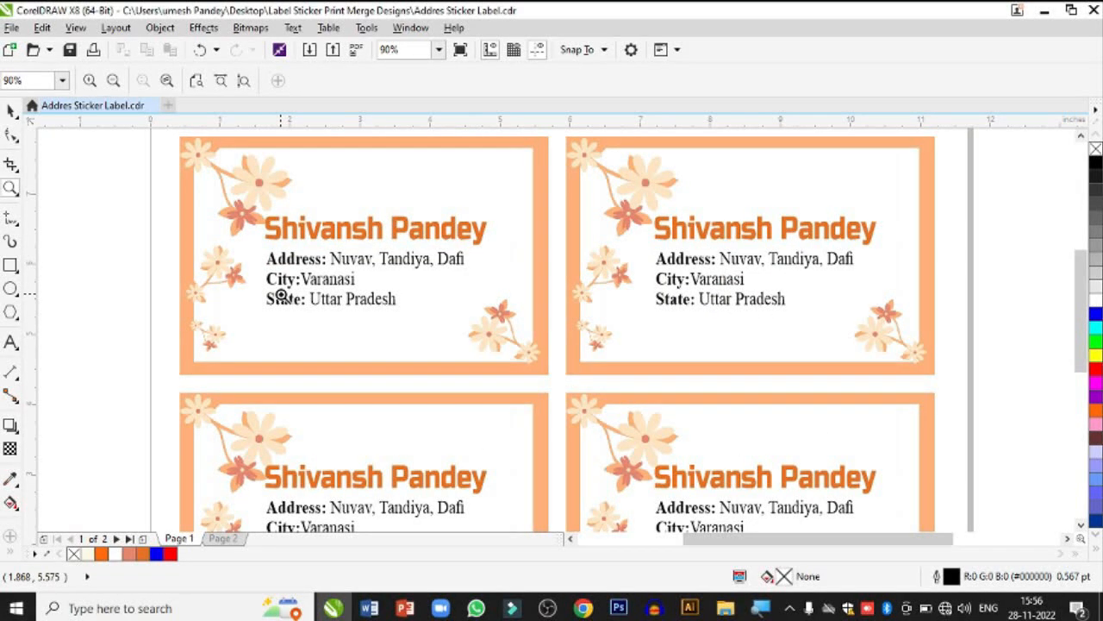
left_click(222, 538)
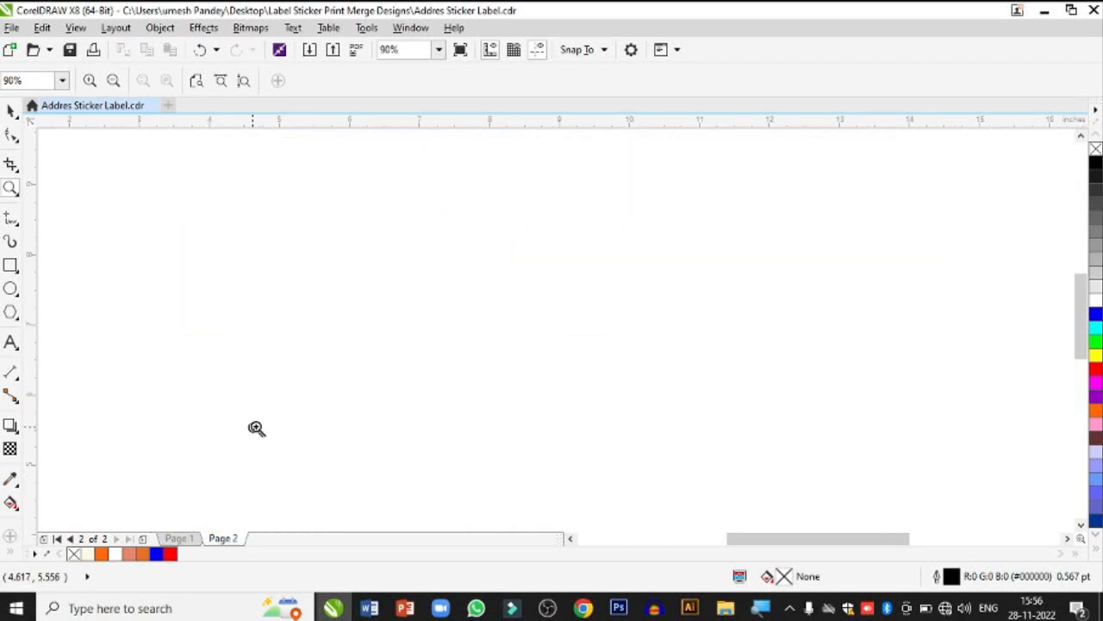
right_click(462, 332)
right_click(462, 332)
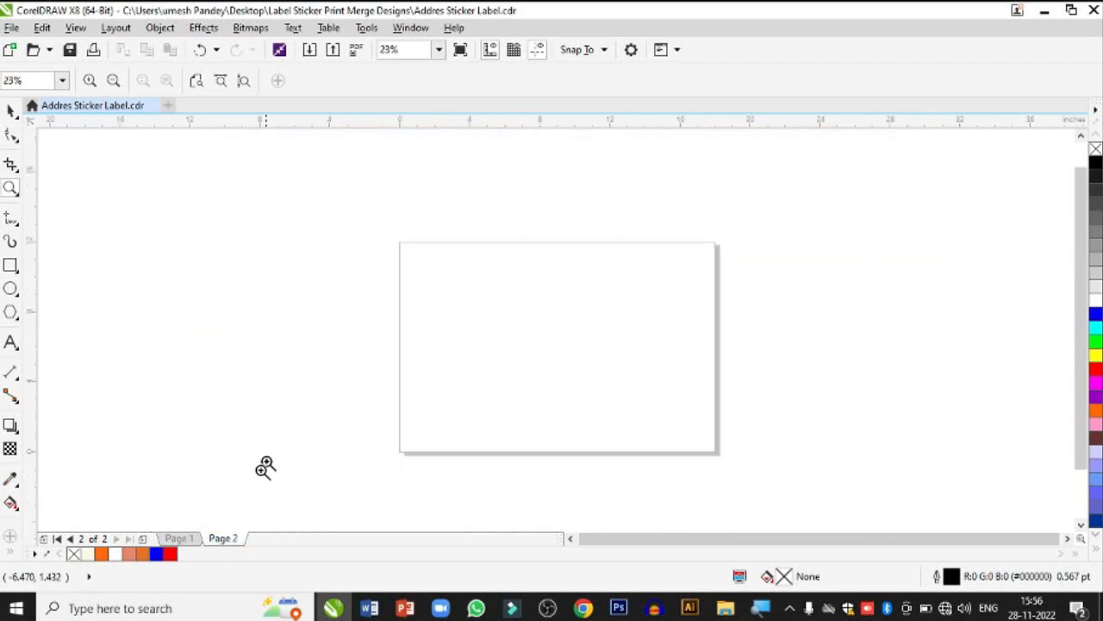
right_click(221, 539)
left_click(256, 507)
left_click_drag(425, 255, 690, 379)
left_click_drag(145, 216, 528, 460)
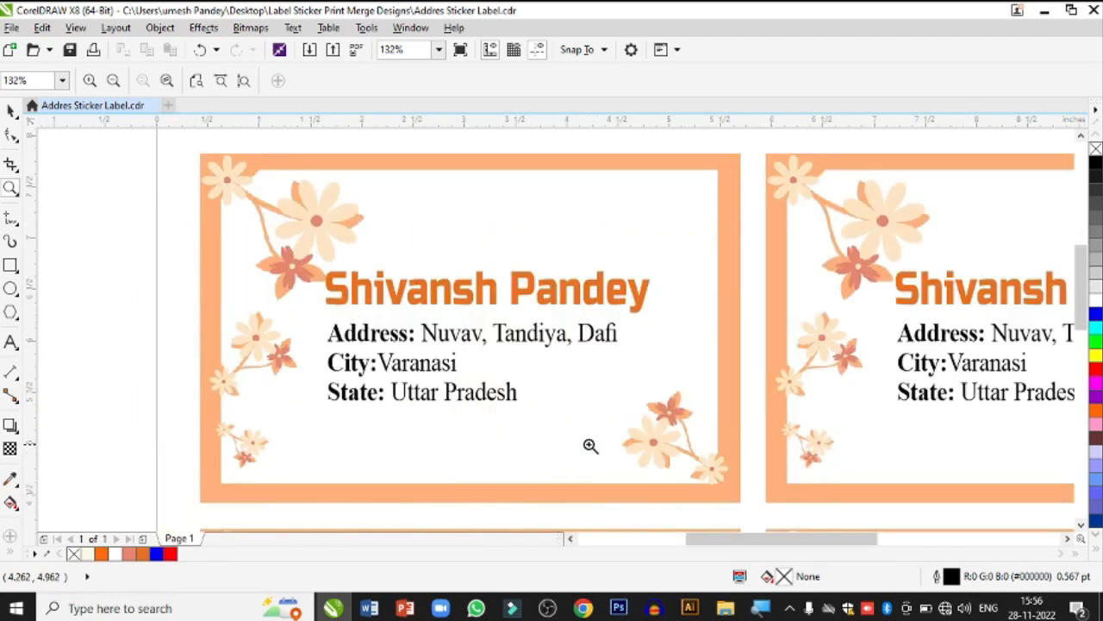
Step: Start creating a print merge for the labels with text imported from a file or an ODBC data source
left_click(11, 28)
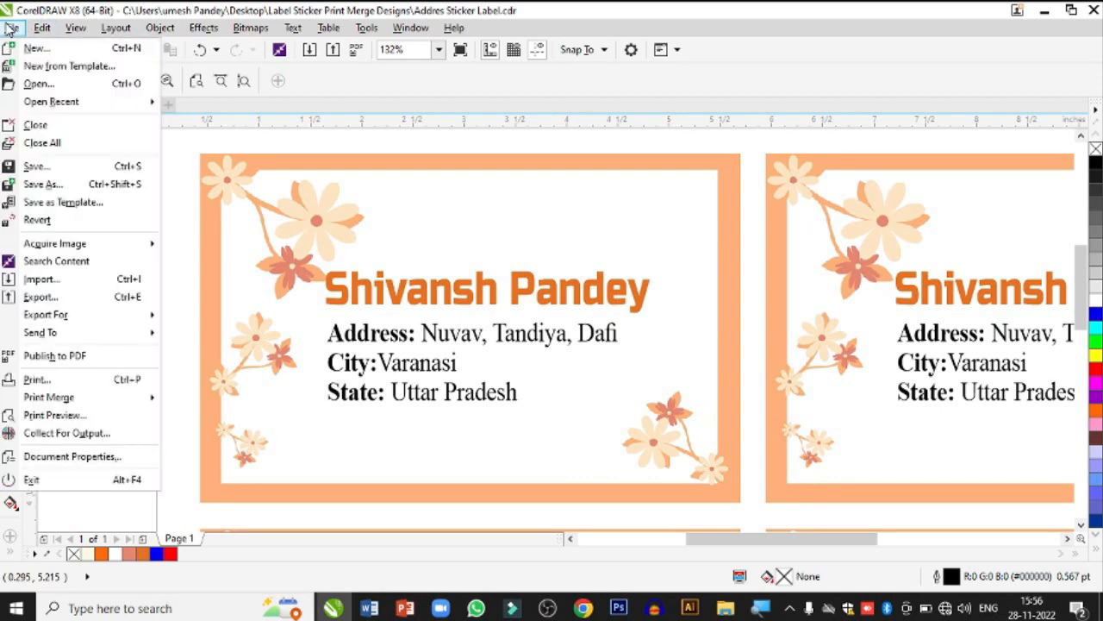
mouse_move(68, 401)
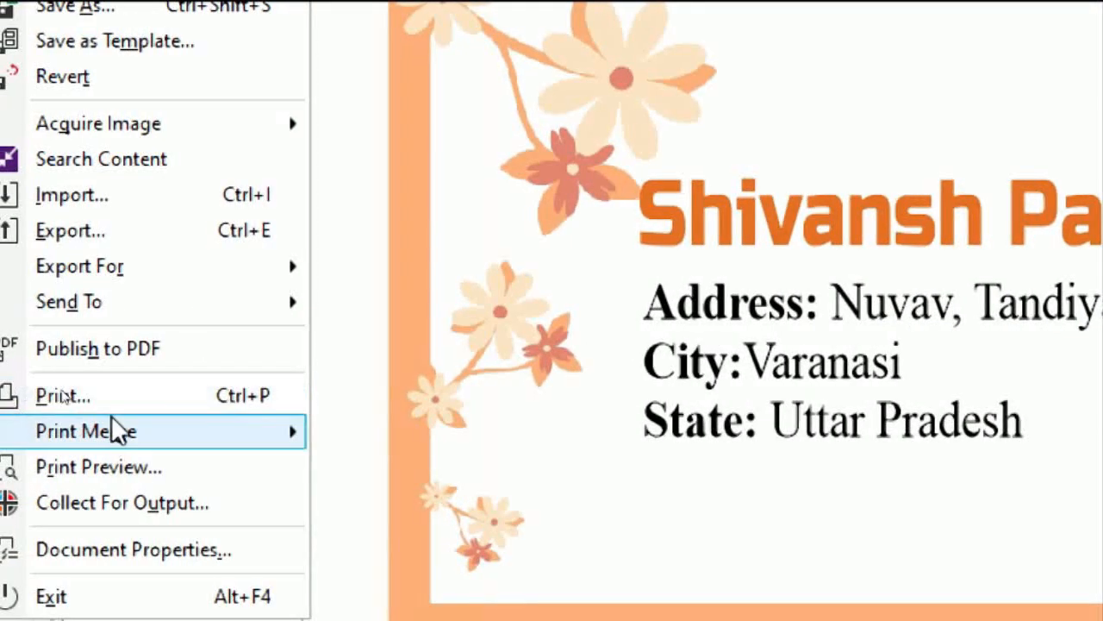
mouse_move(110, 435)
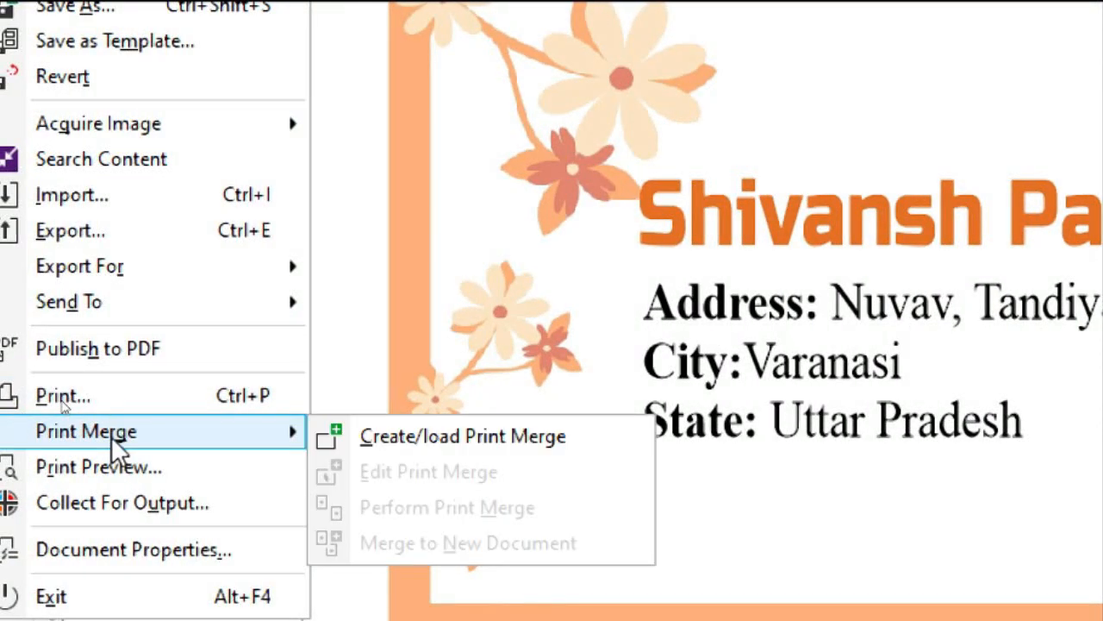
left_click(497, 433)
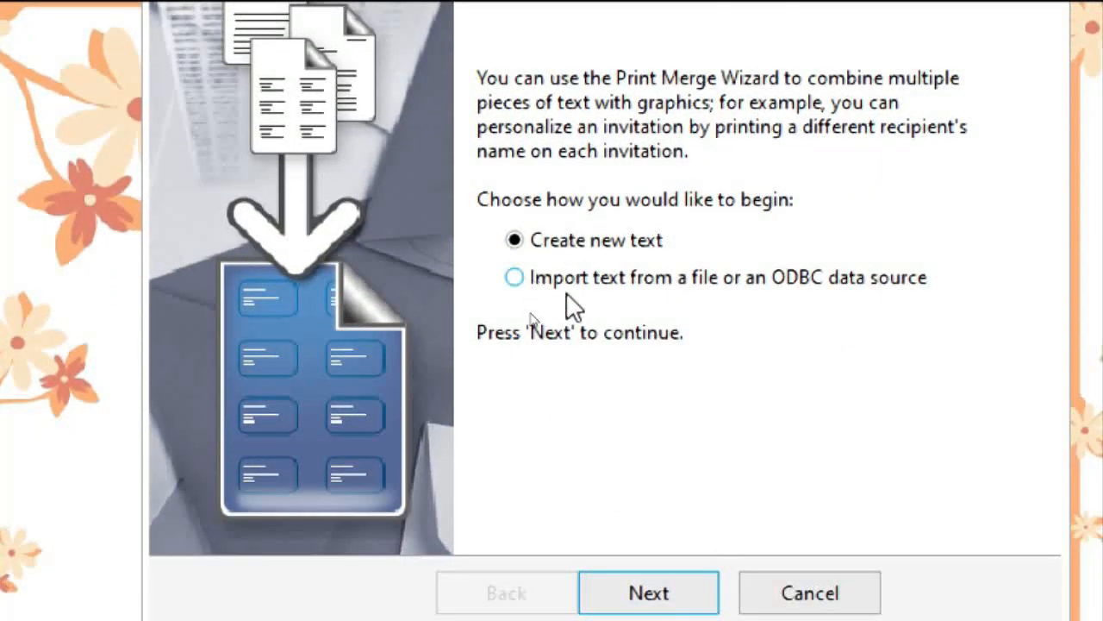
left_click(560, 286)
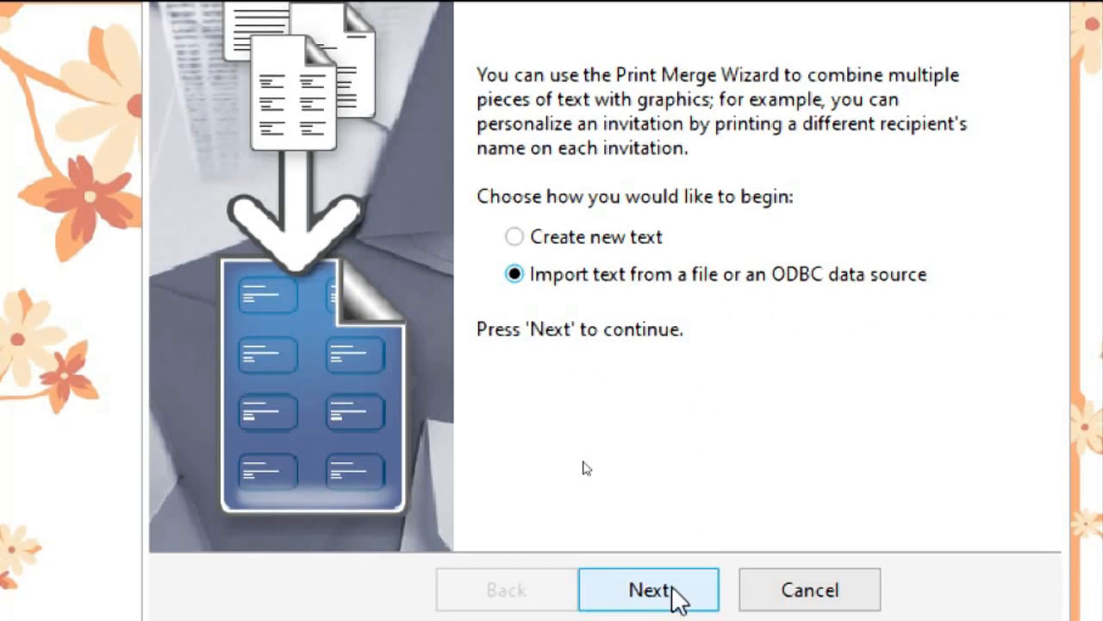
left_click(672, 588)
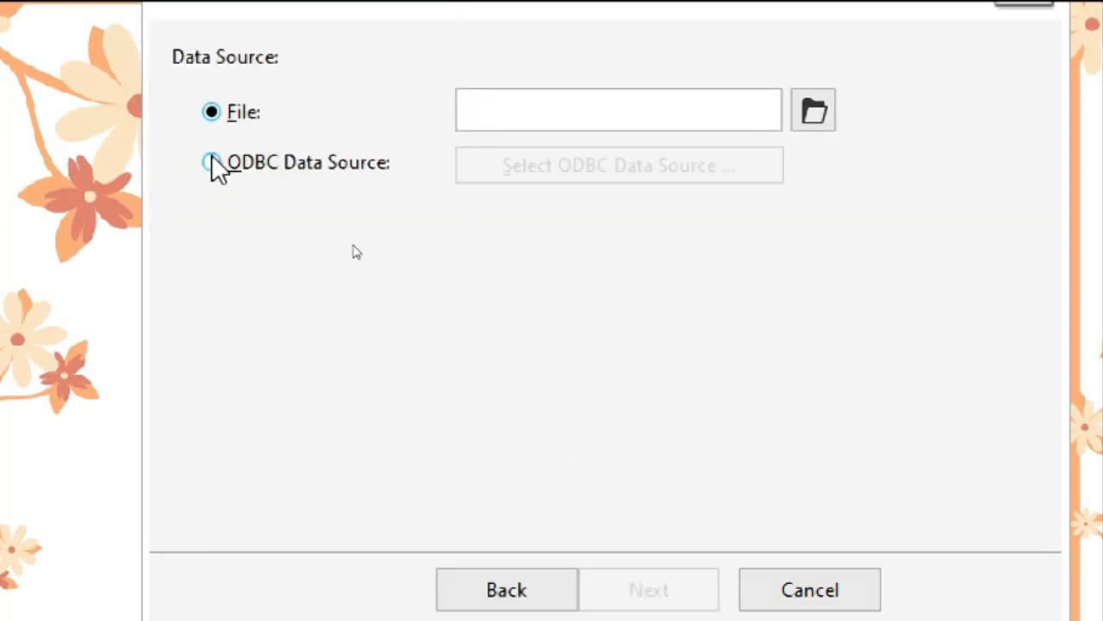
left_click(333, 169)
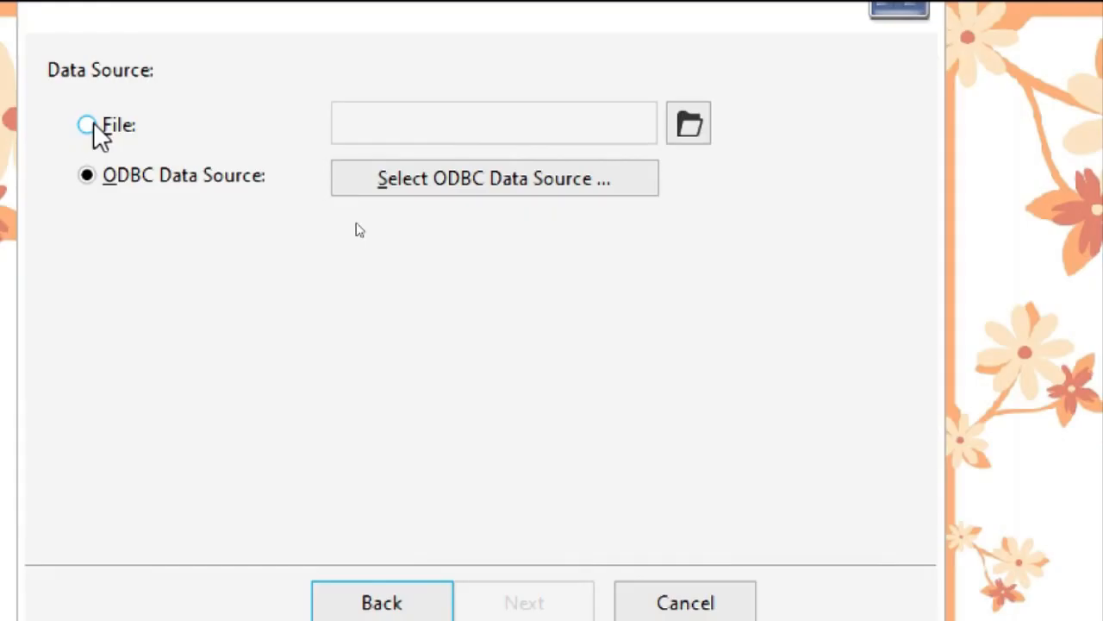
left_click(87, 125)
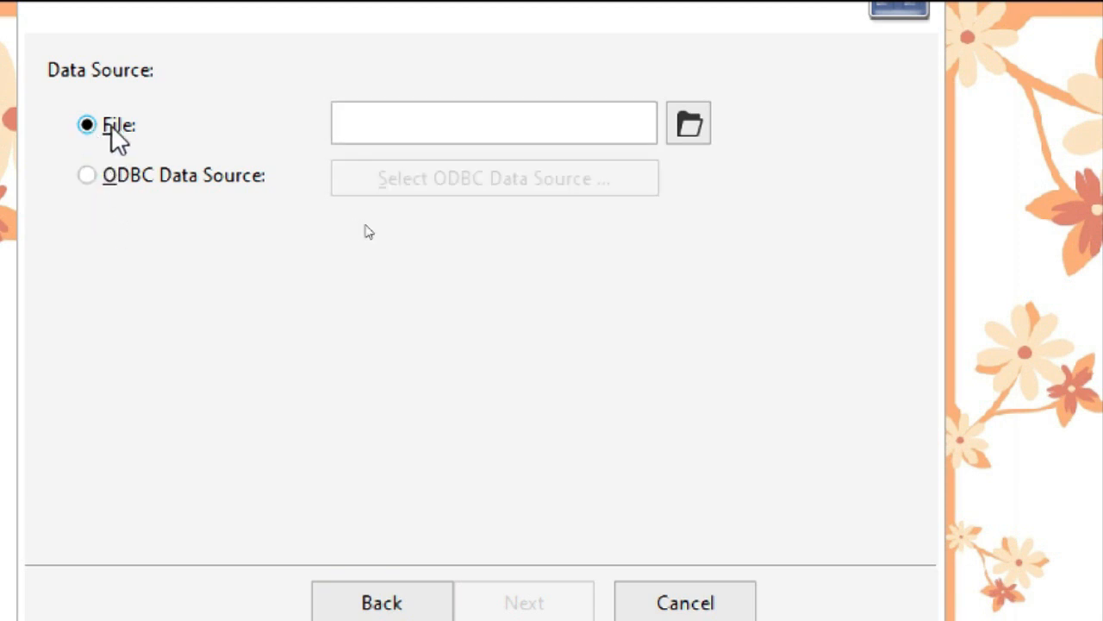
left_click(690, 125)
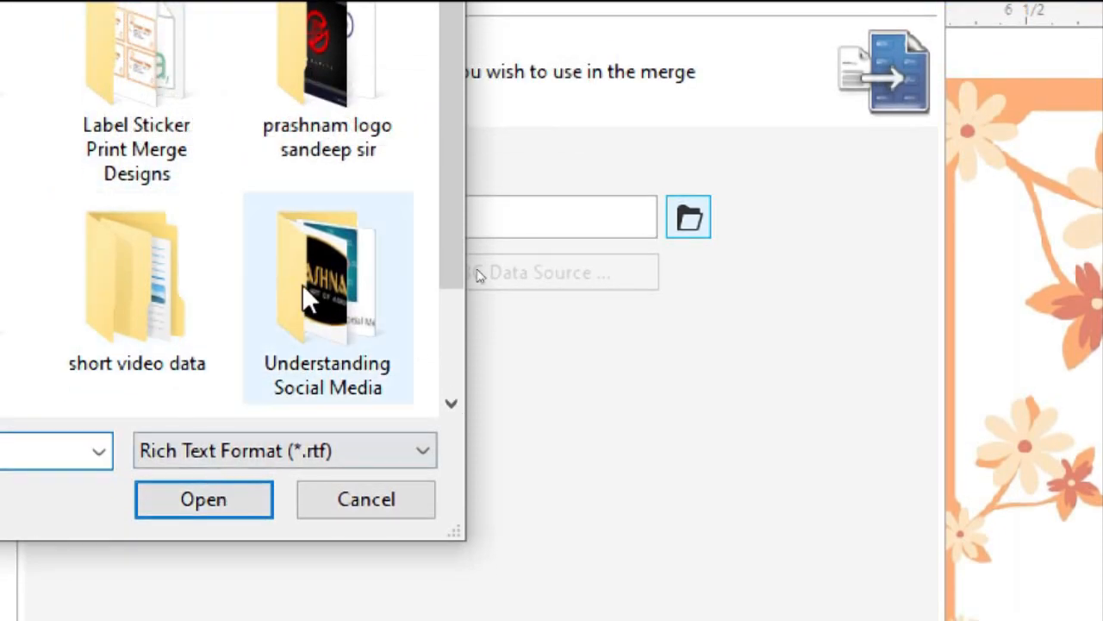
left_click(376, 501)
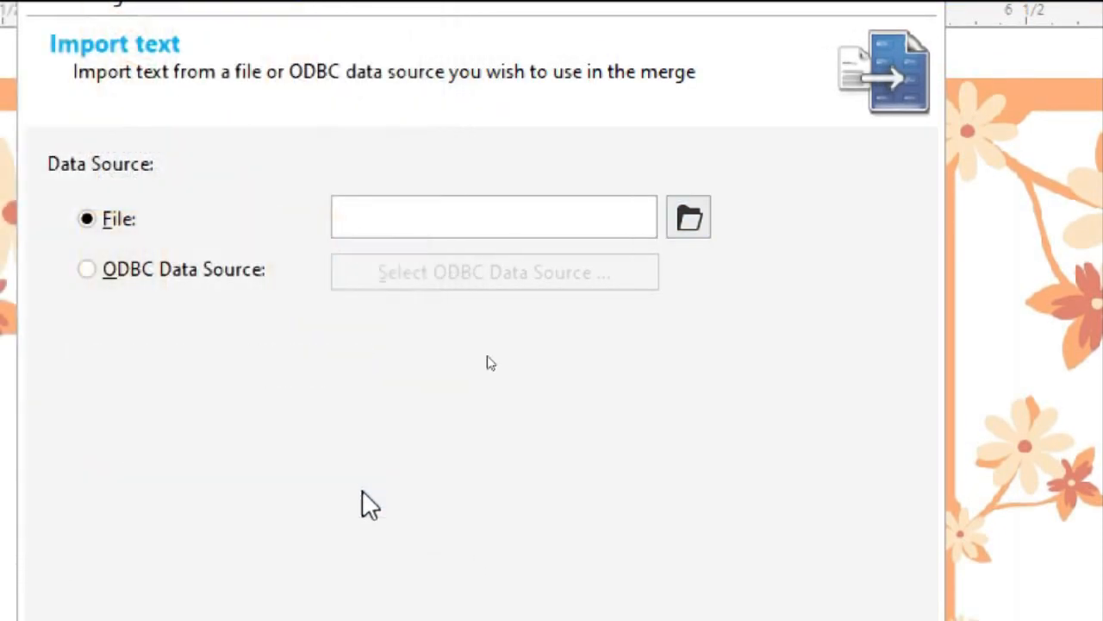
Step: Use the comma separated file Reciepint List from the Label Sticker Print Merge Designs folder as the merge's data source
left_click(690, 220)
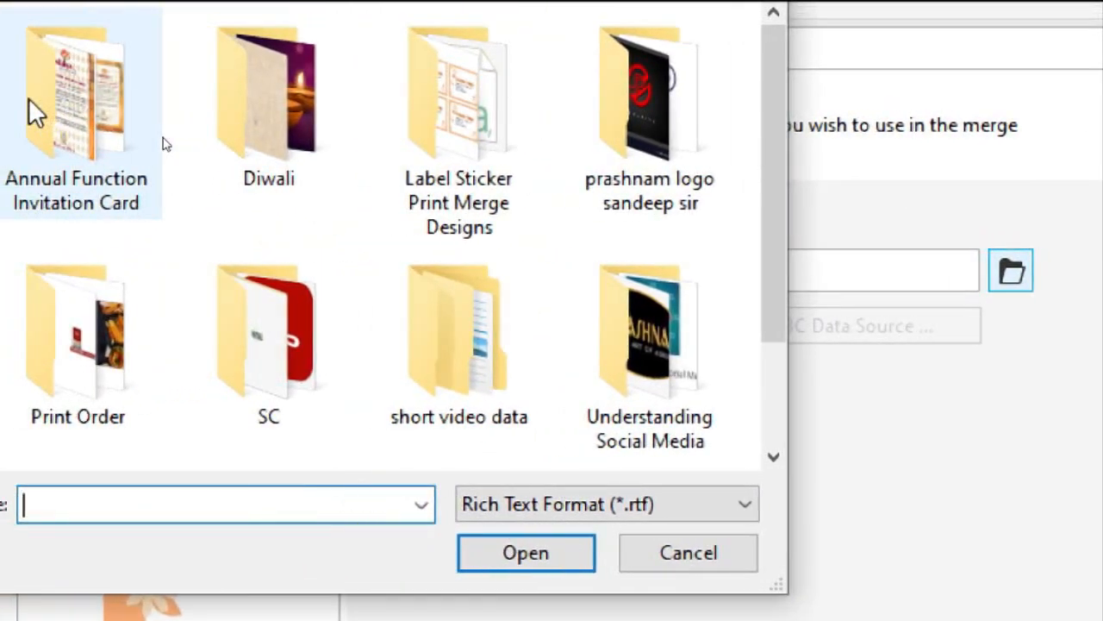
double_click(461, 98)
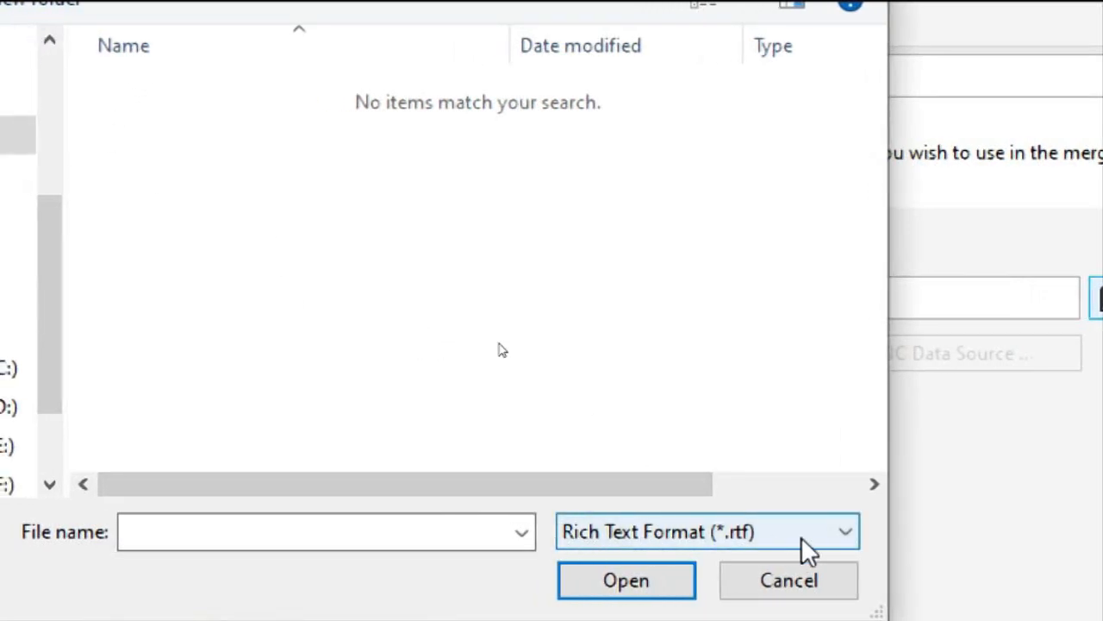
left_click(522, 532)
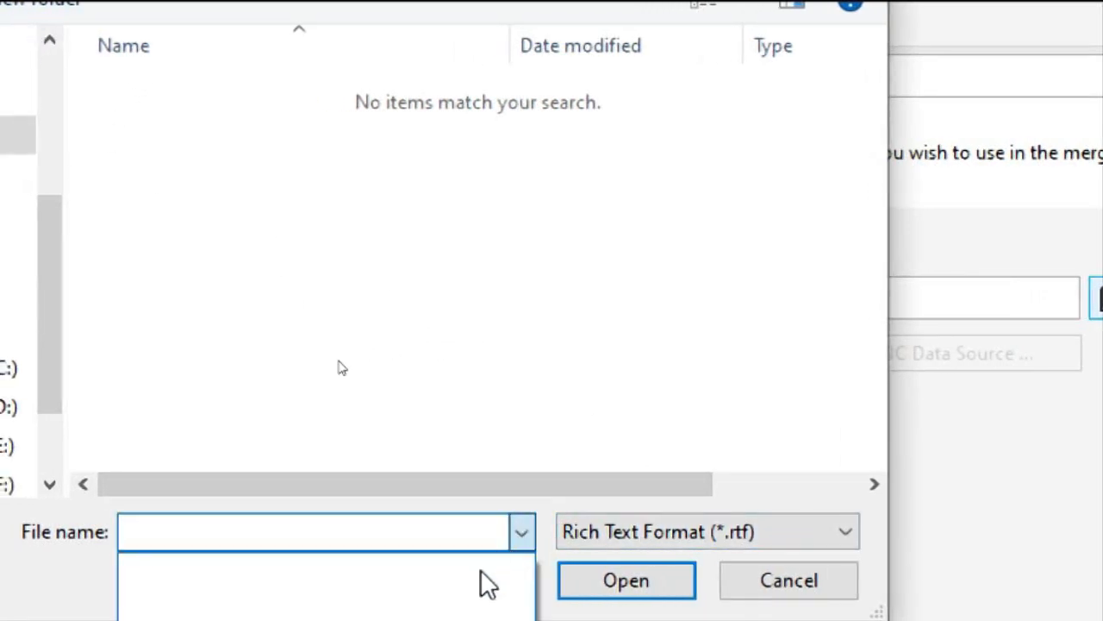
left_click(837, 537)
left_click(837, 537)
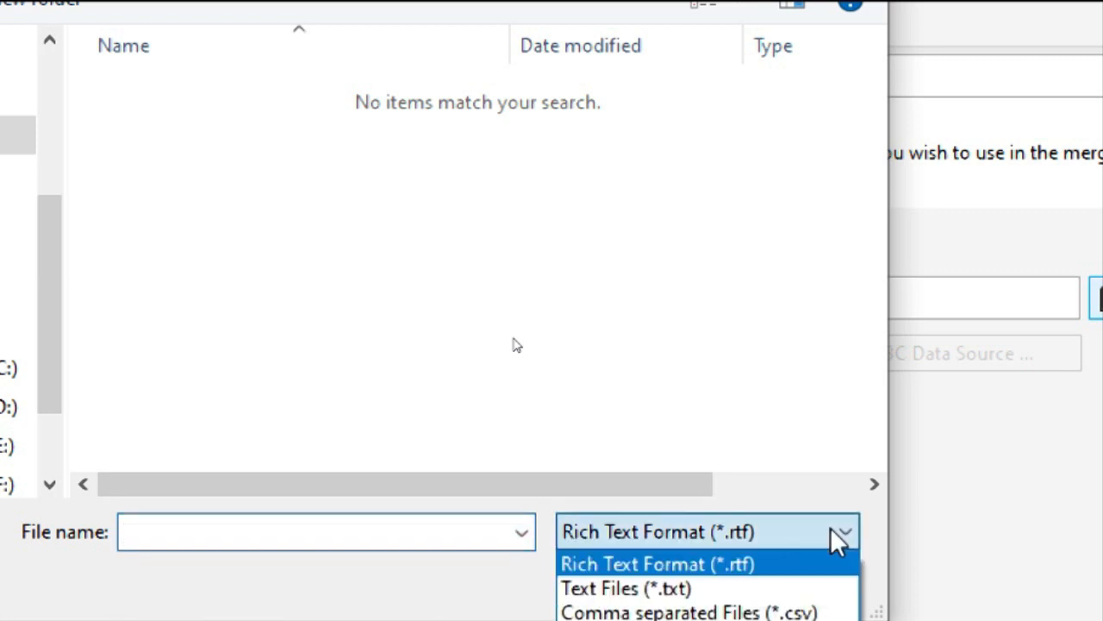
left_click(759, 588)
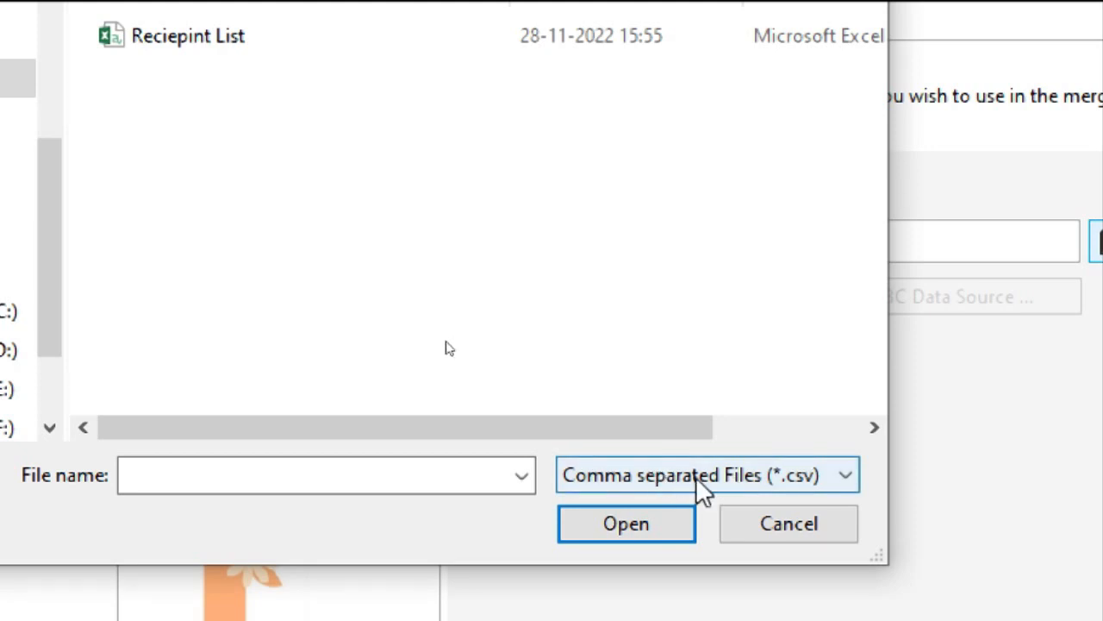
left_click(170, 39)
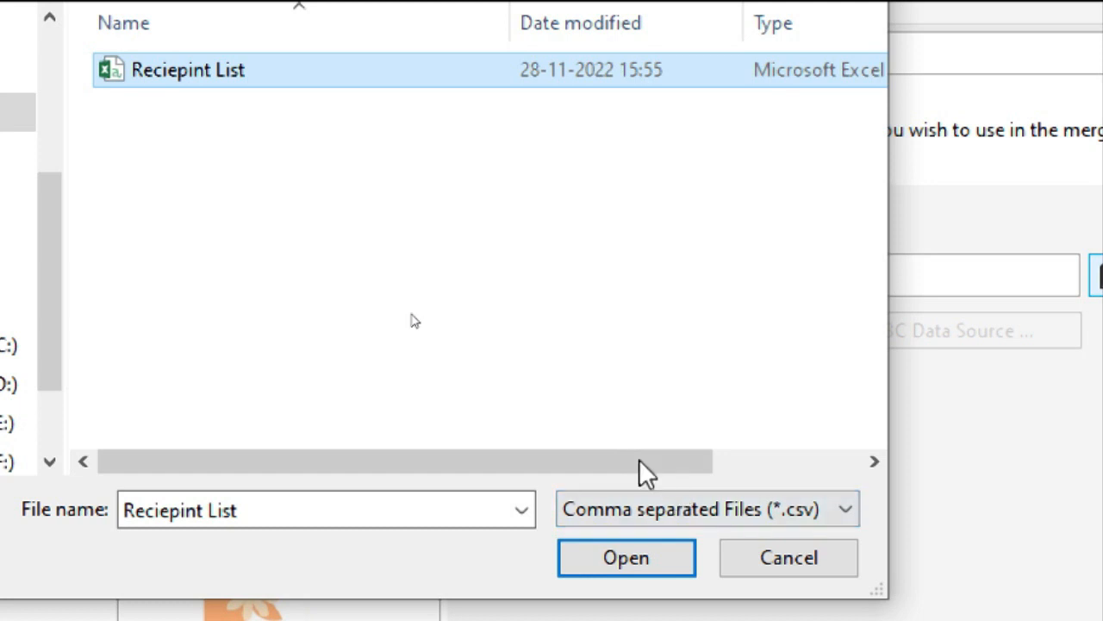
left_click(596, 555)
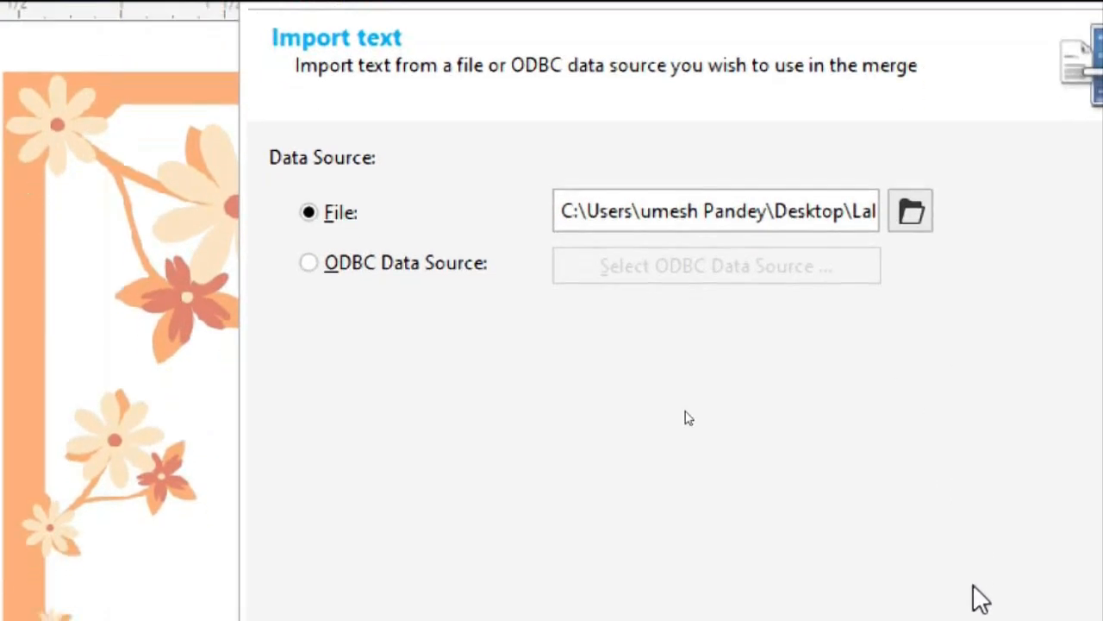
left_click(750, 608)
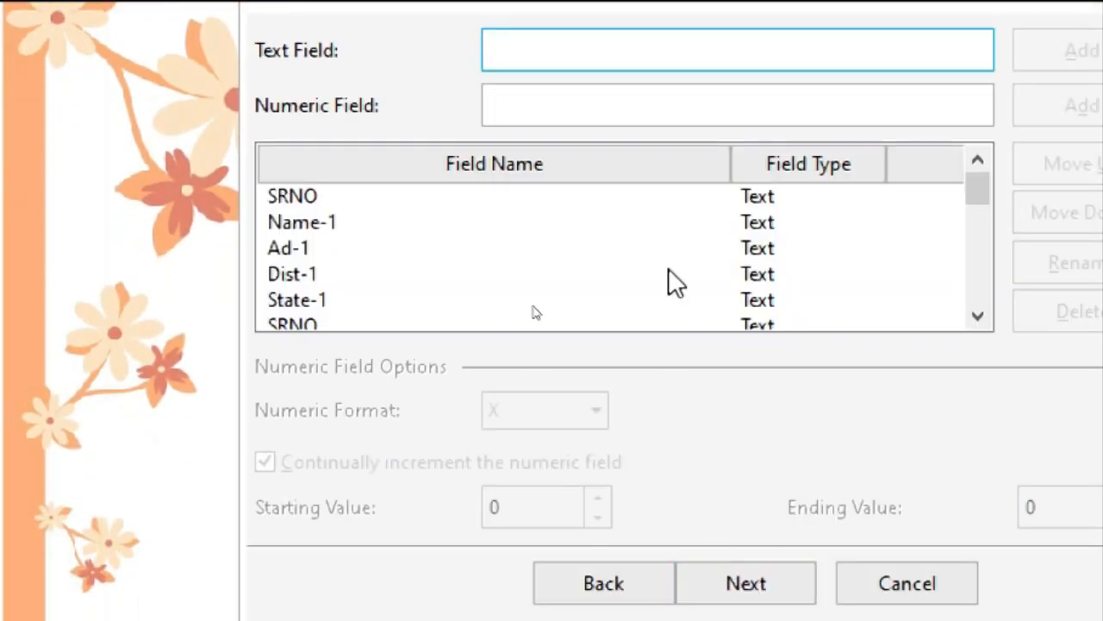
Step: Review the imported fields and records, keep them all, and finish the print merge setup without saving the data settings
scroll(390, 269, "down", 4)
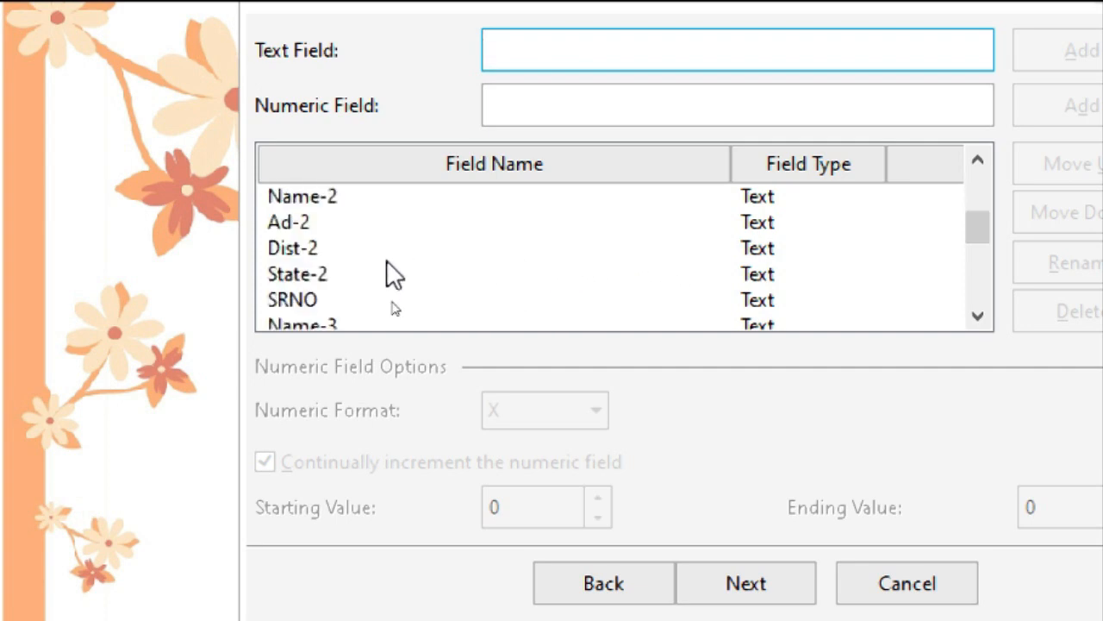
scroll(387, 264, "down", 1)
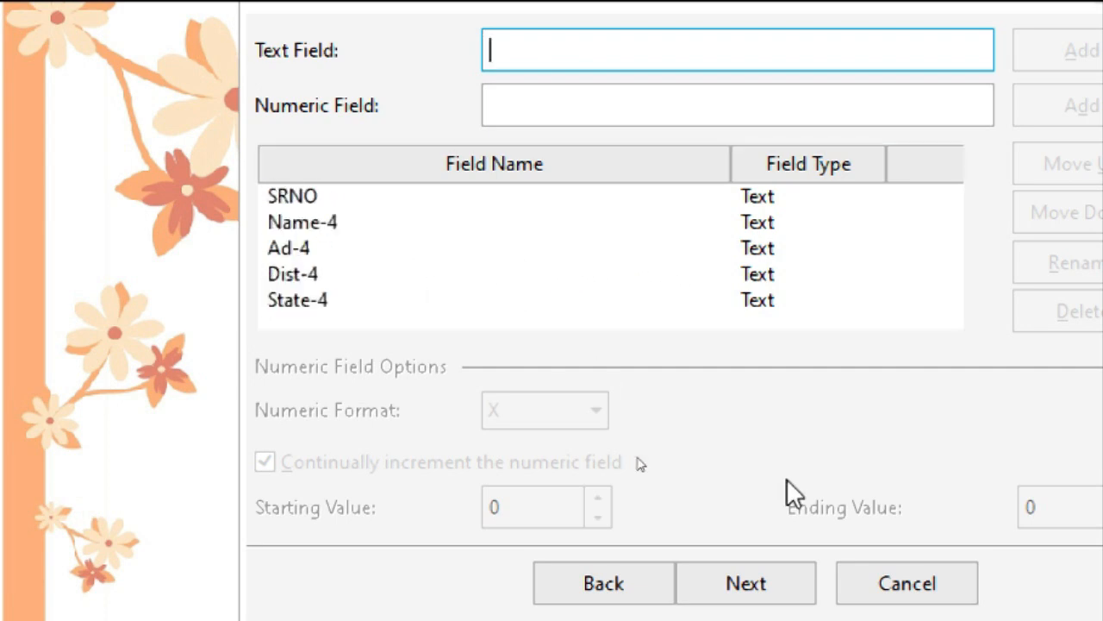
left_click(746, 584)
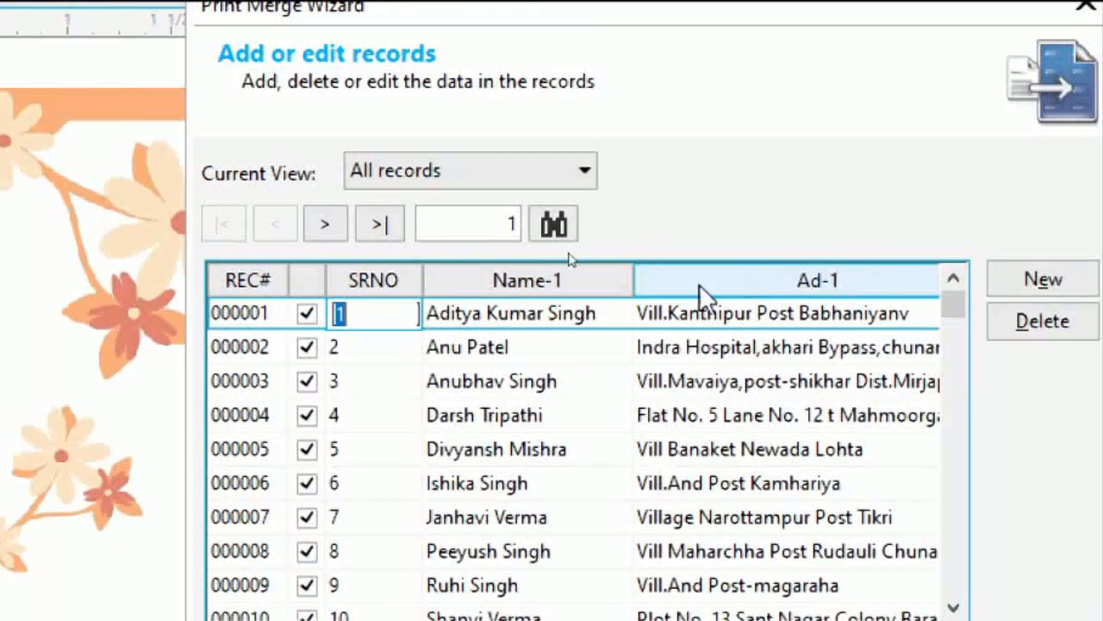
scroll(720, 420, "down", 1)
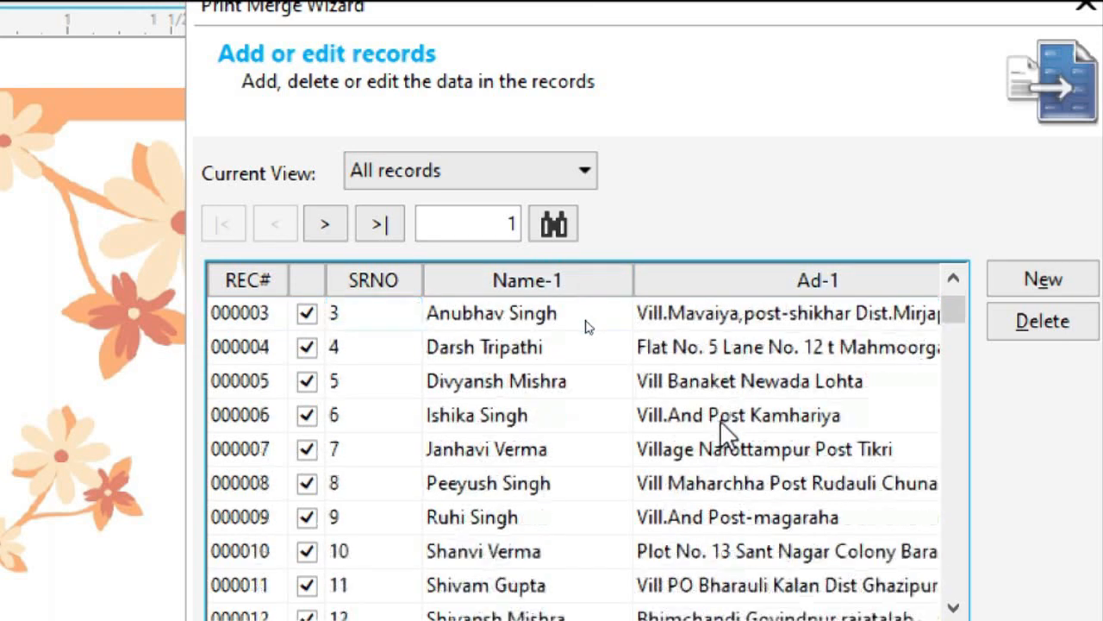
scroll(862, 451, "down", 1)
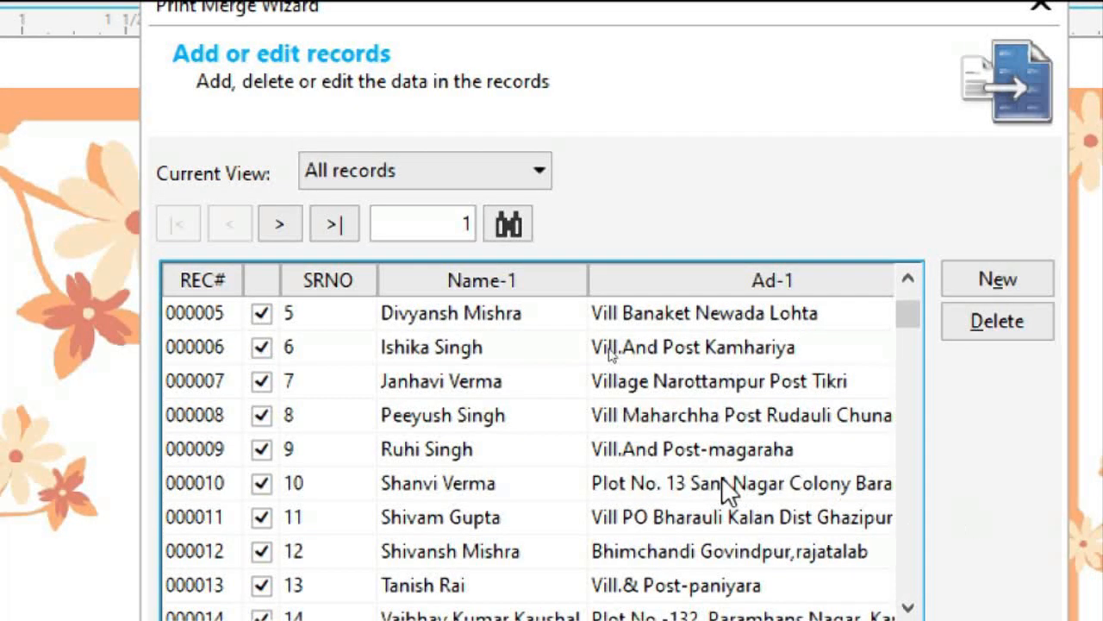
scroll(722, 476, "down", 1)
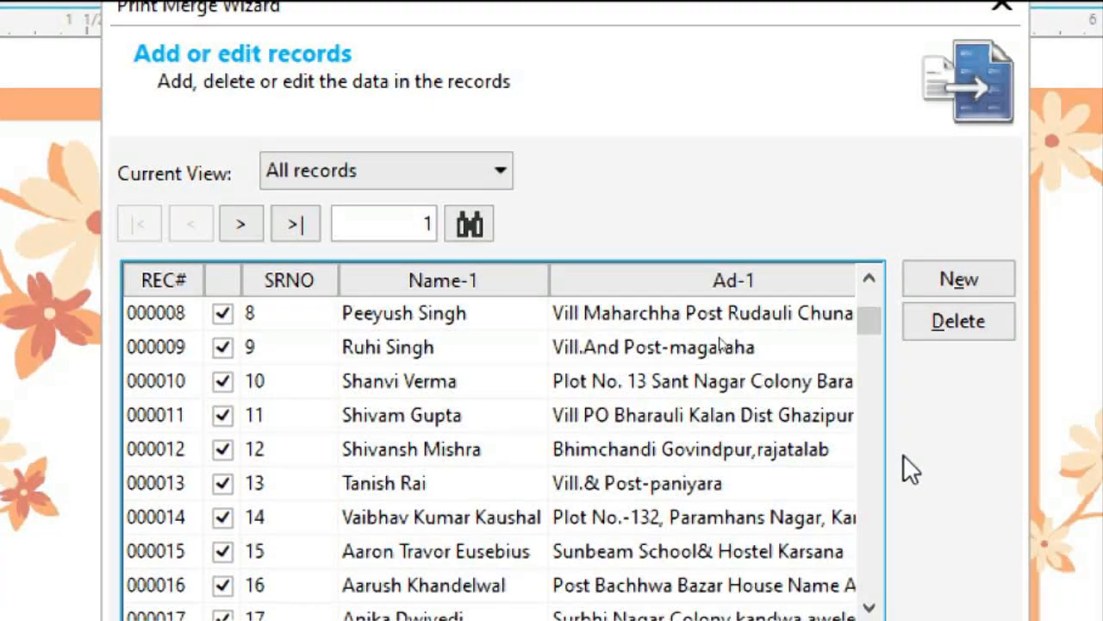
scroll(657, 457, "down", 1)
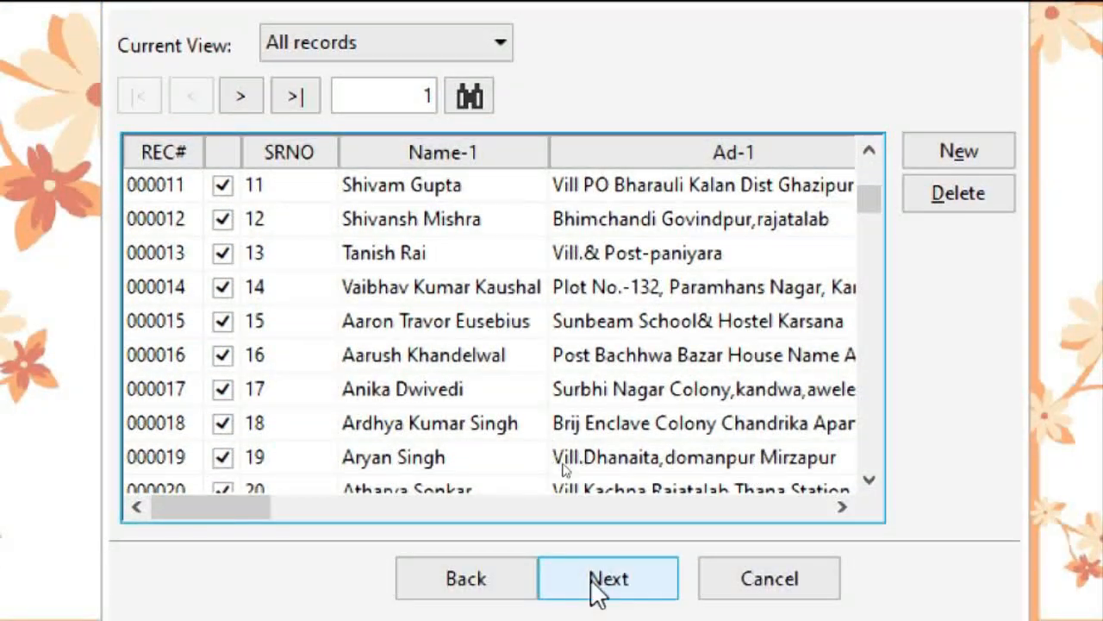
left_click(591, 574)
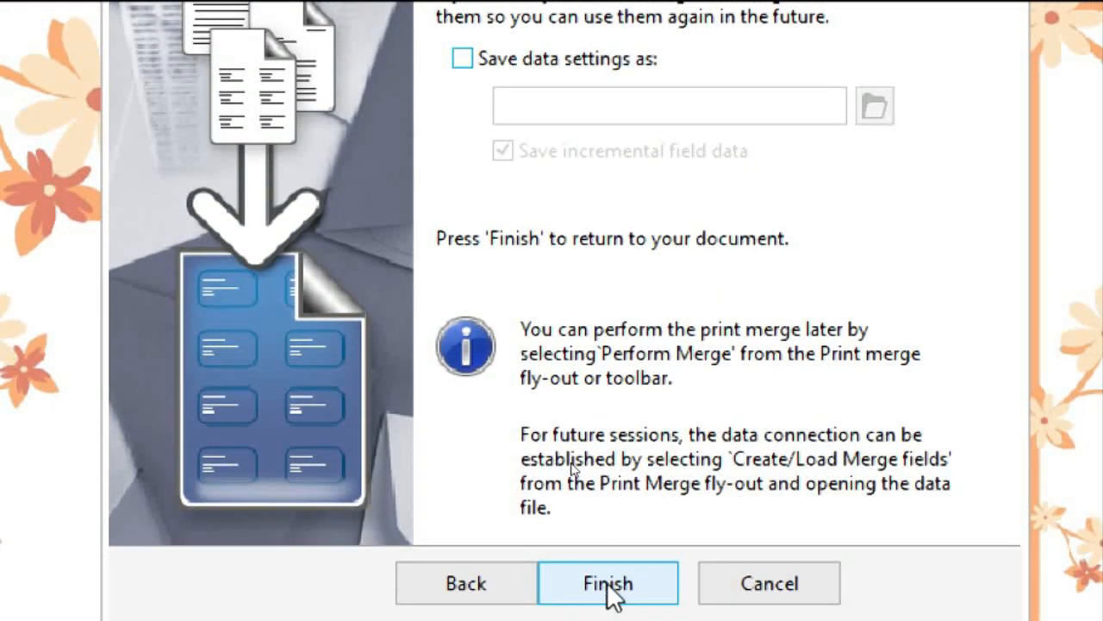
left_click(609, 586)
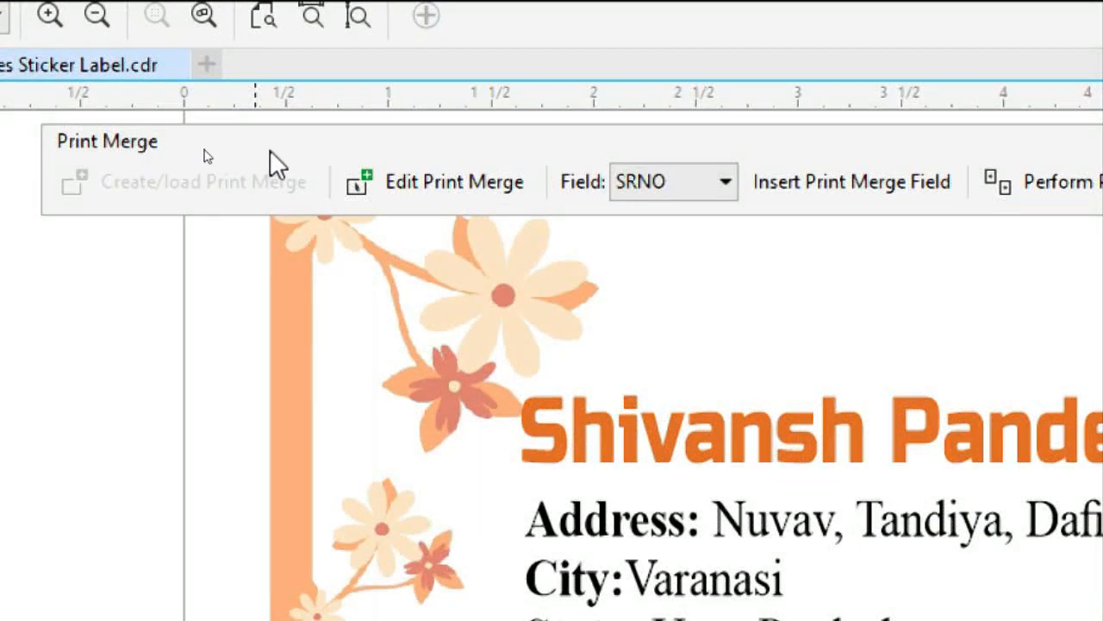
Step: Insert the Name-1 merge field and place it outside the page, beside the upper-left label
left_click(725, 184)
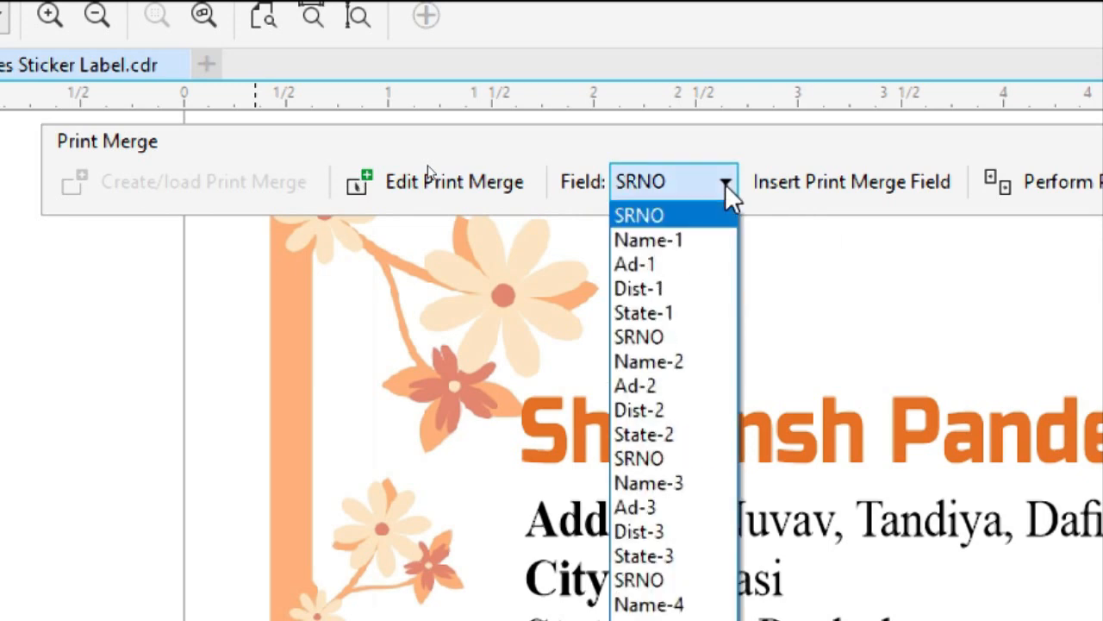
left_click(720, 242)
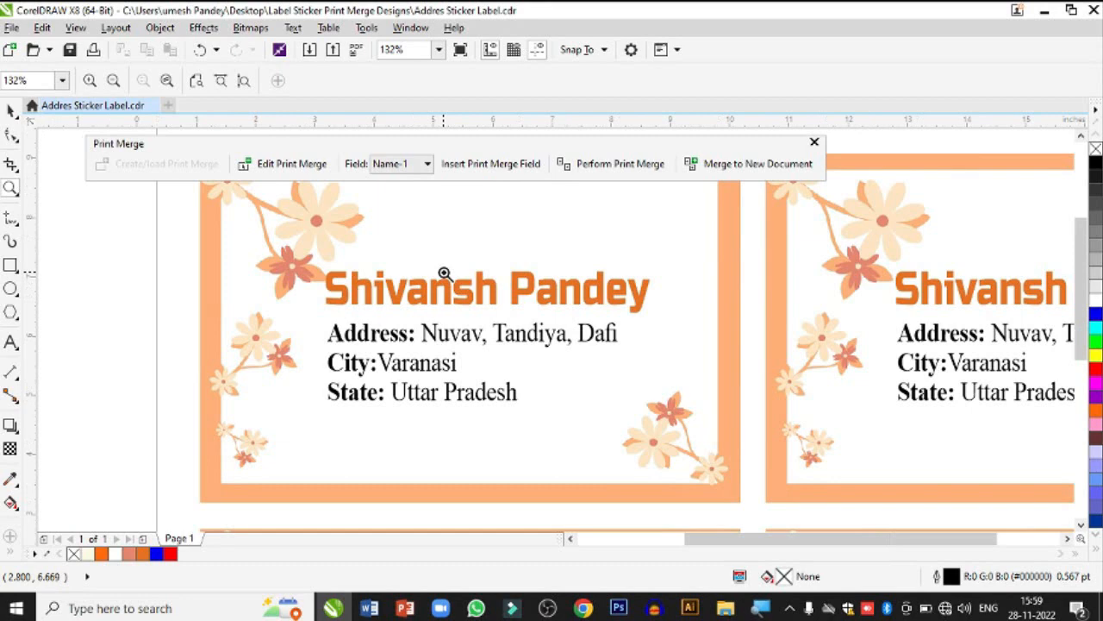
scroll(444, 273, "down", 4)
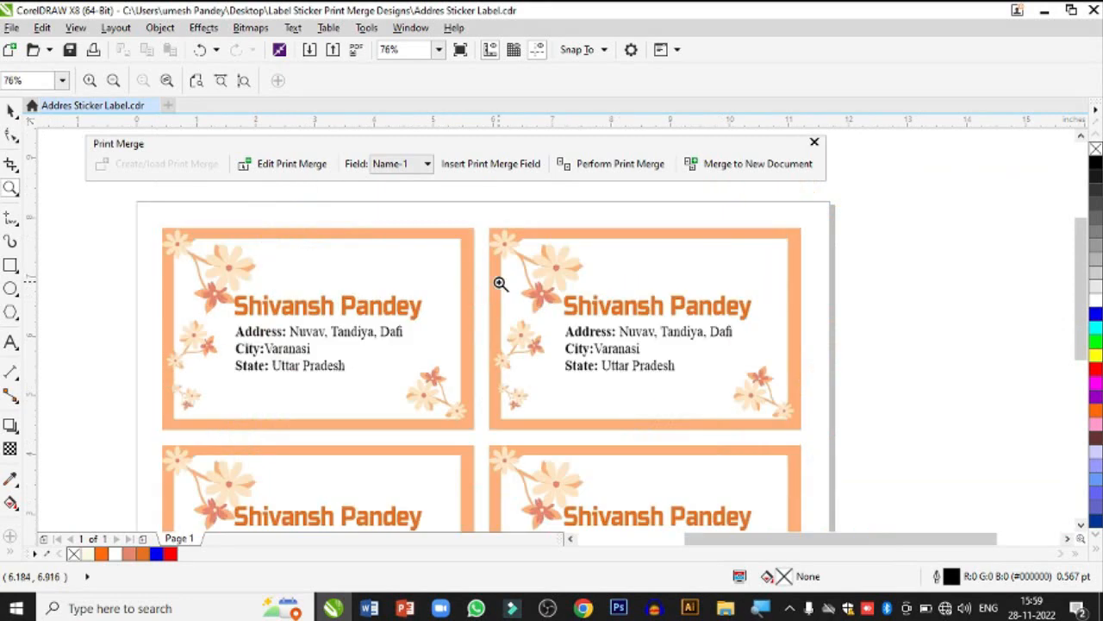
left_click_drag(407, 246, 682, 373)
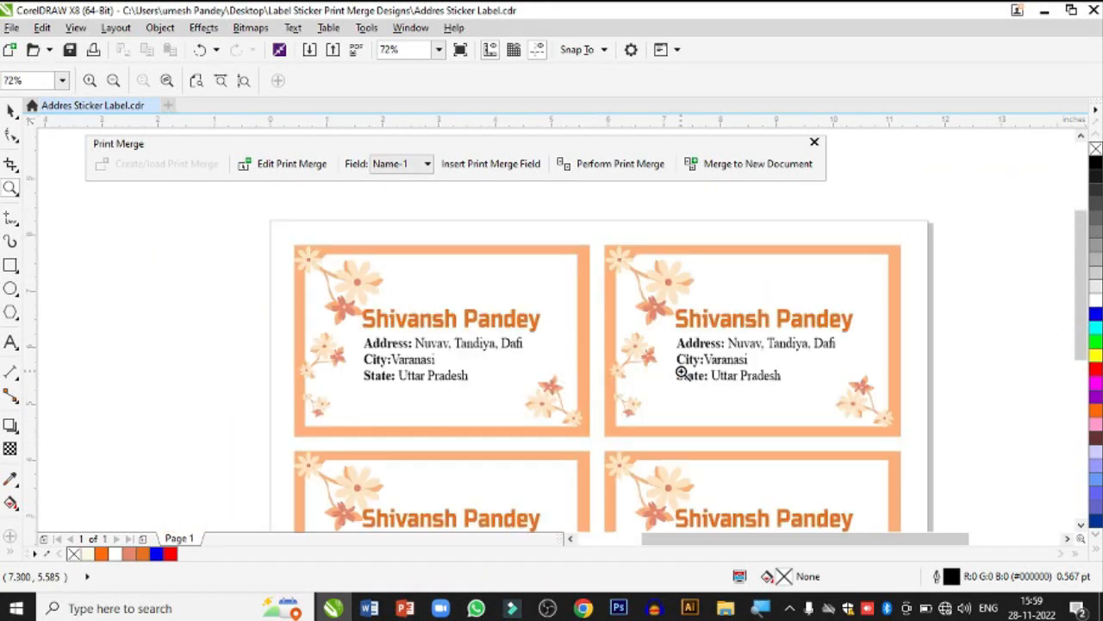
left_click(463, 172)
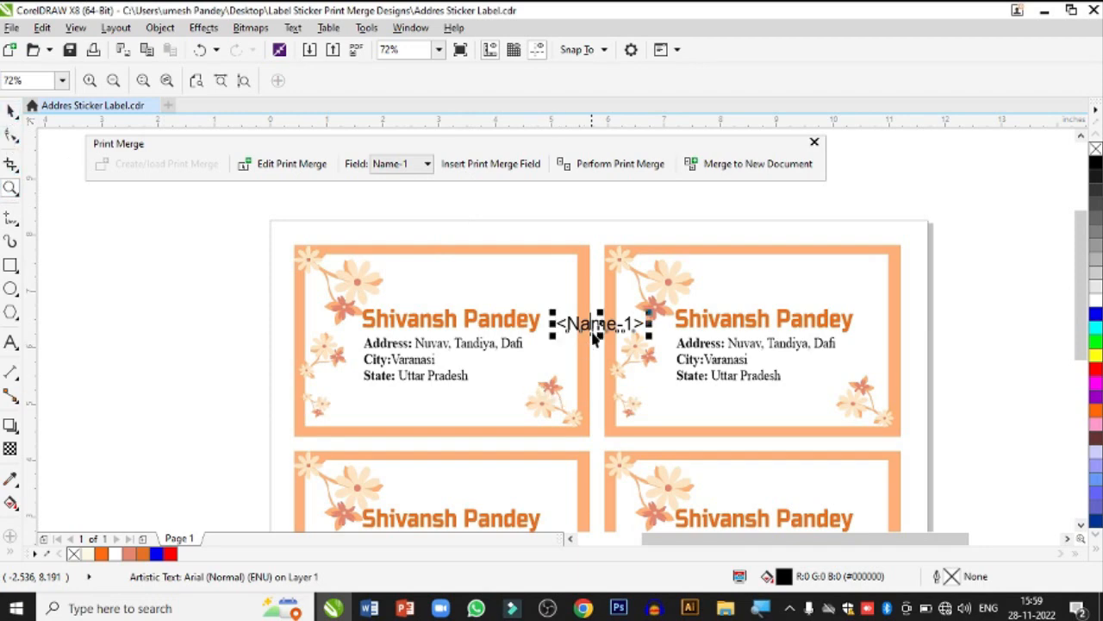
left_click_drag(593, 336, 221, 274)
Step: Insert the Ad-1 merge field and place it directly below the Name-1 field outside the page
left_click(426, 164)
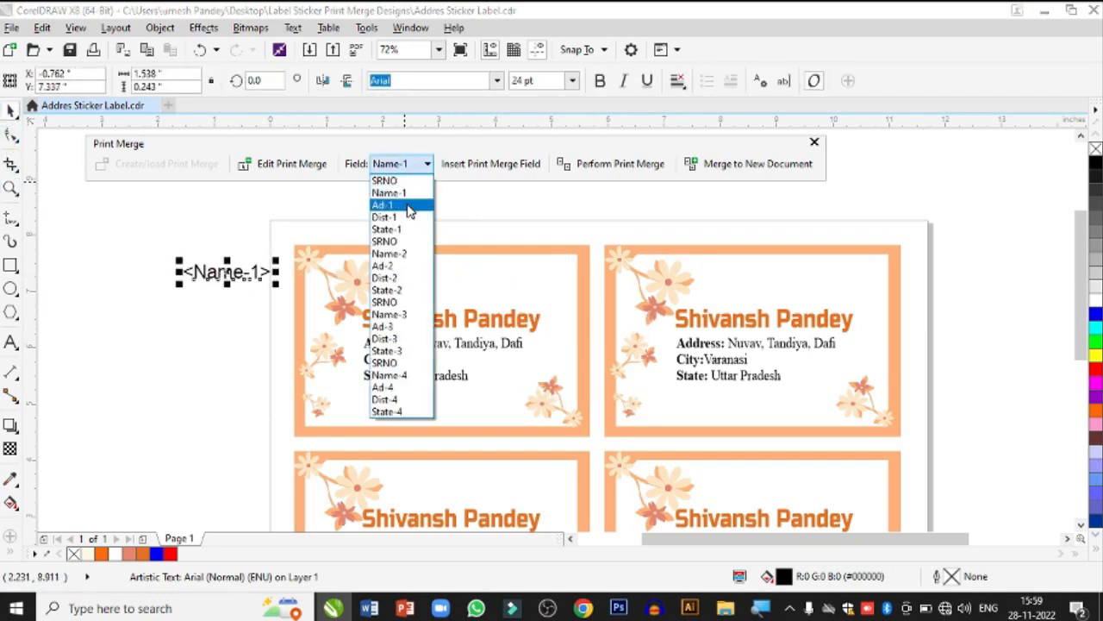
left_click(408, 205)
left_click(461, 169)
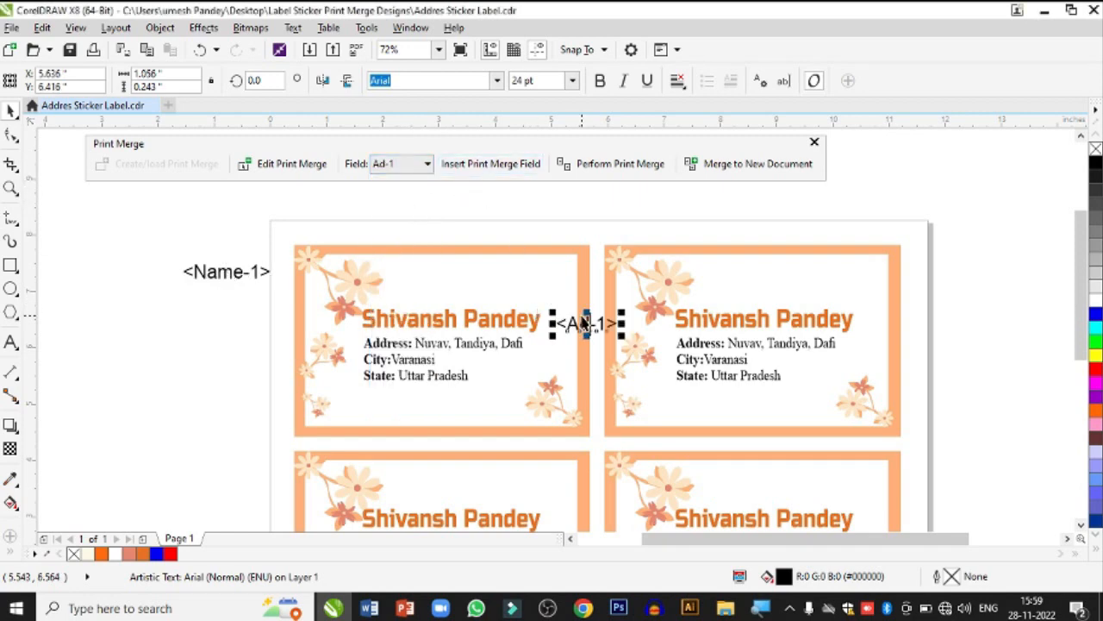
left_click_drag(587, 323, 217, 298)
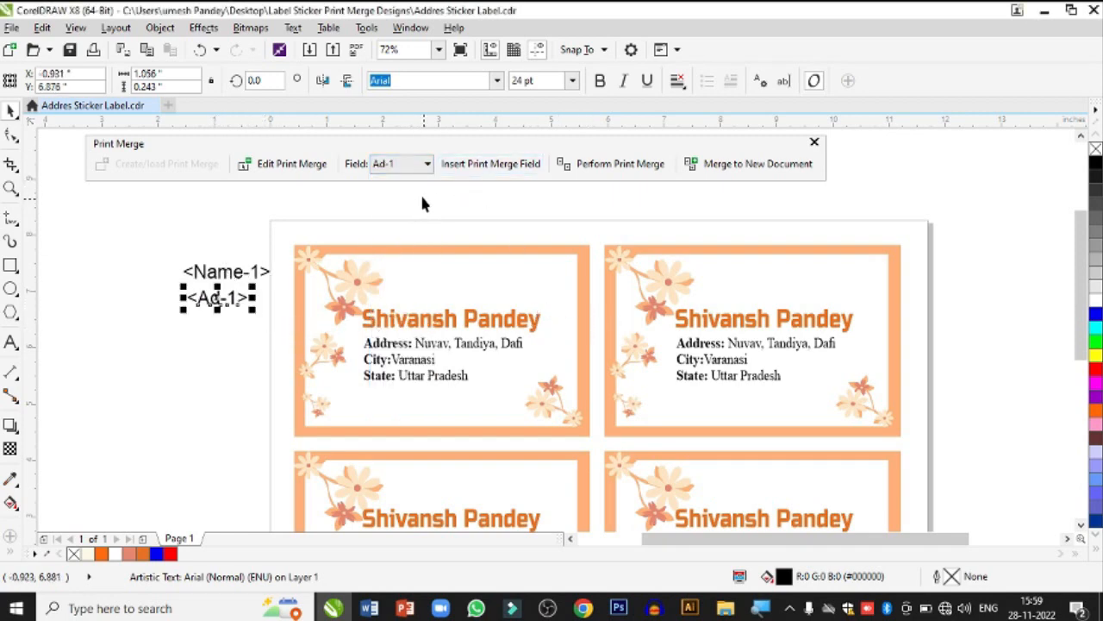
Step: Insert the Dist-1 merge field and place it directly below the Ad-1 field outside the page
left_click(412, 169)
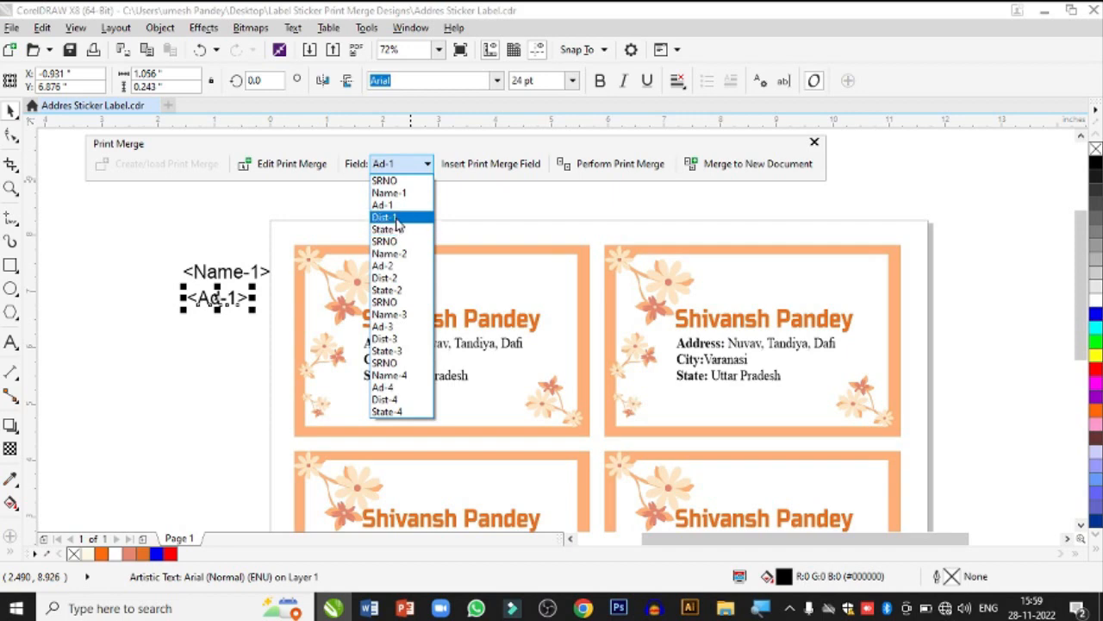
left_click(395, 219)
left_click(468, 172)
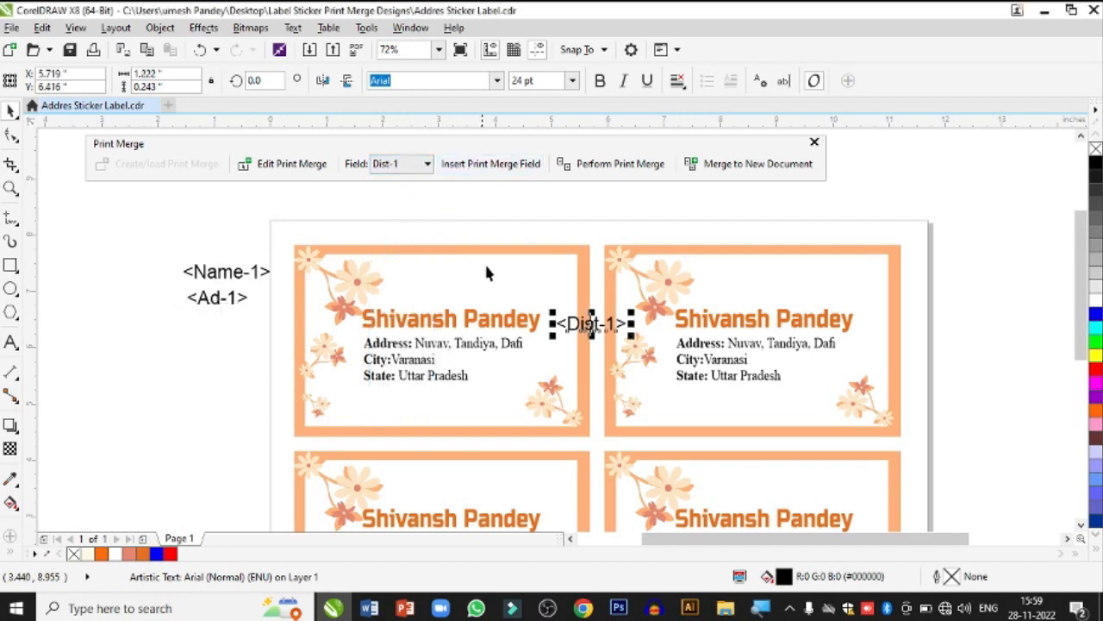
left_click_drag(586, 324, 226, 329)
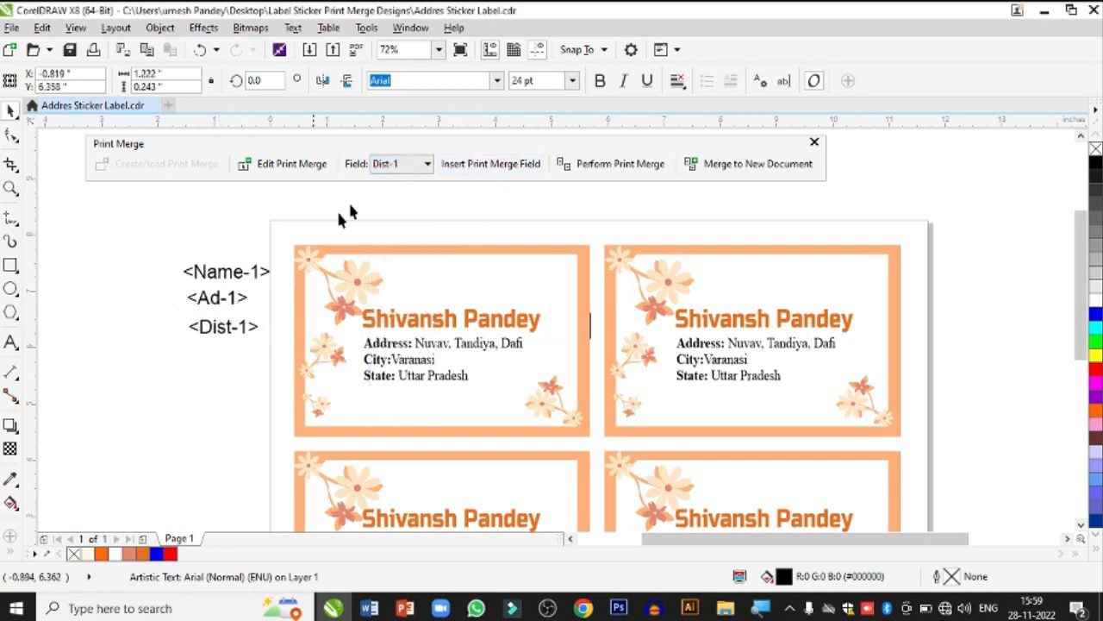
Step: Insert the State-1 merge field and place it directly below the Dist-1 field outside the page
left_click(403, 169)
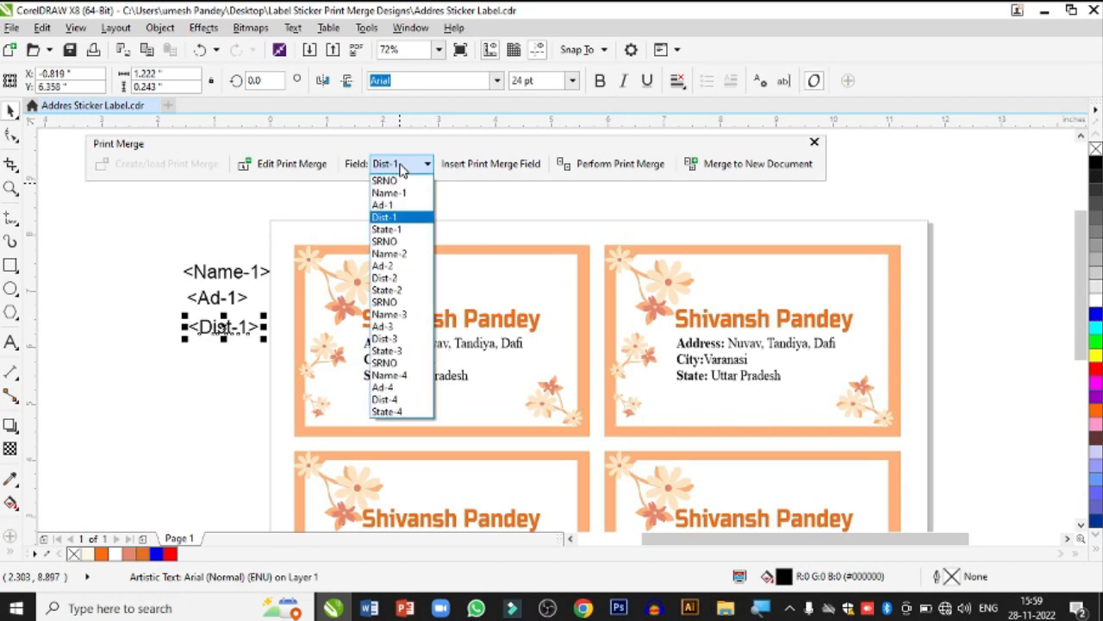
left_click(406, 231)
left_click(483, 164)
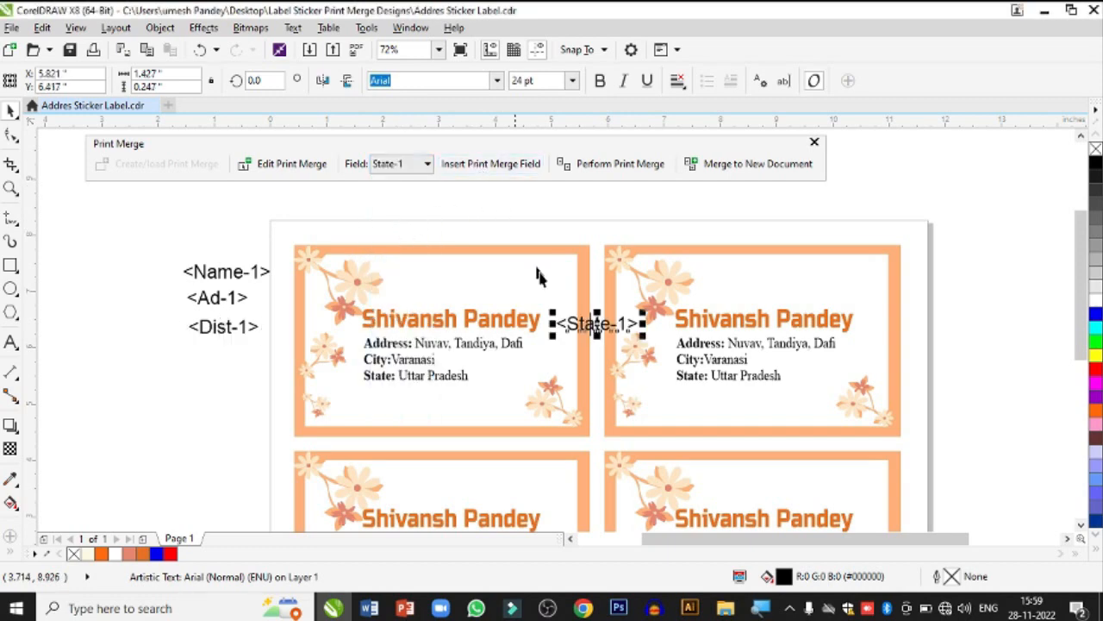
left_click_drag(595, 323, 225, 351)
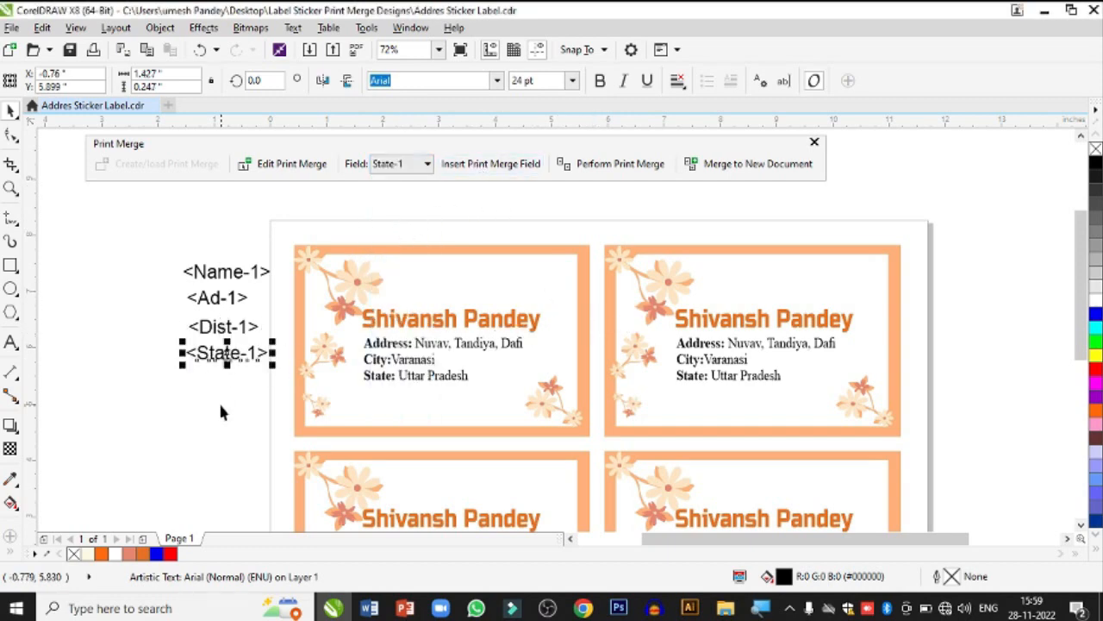
Step: Move the Name-1 merge field slightly down and toward the upper-left label, just above the Ad-1 field
left_click(11, 188)
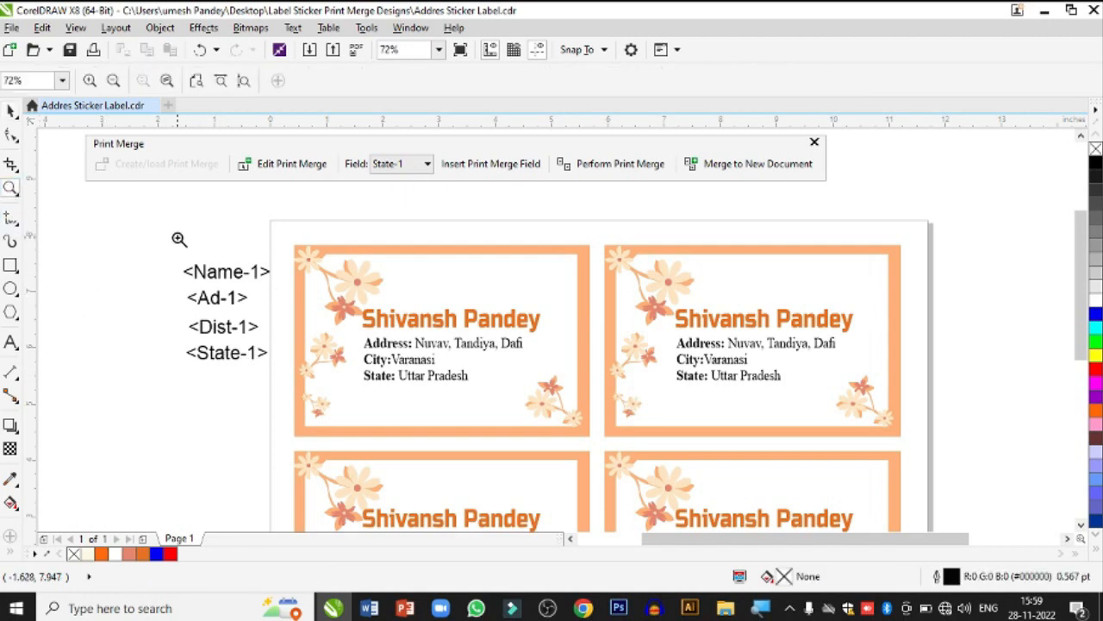
left_click_drag(178, 238, 603, 428)
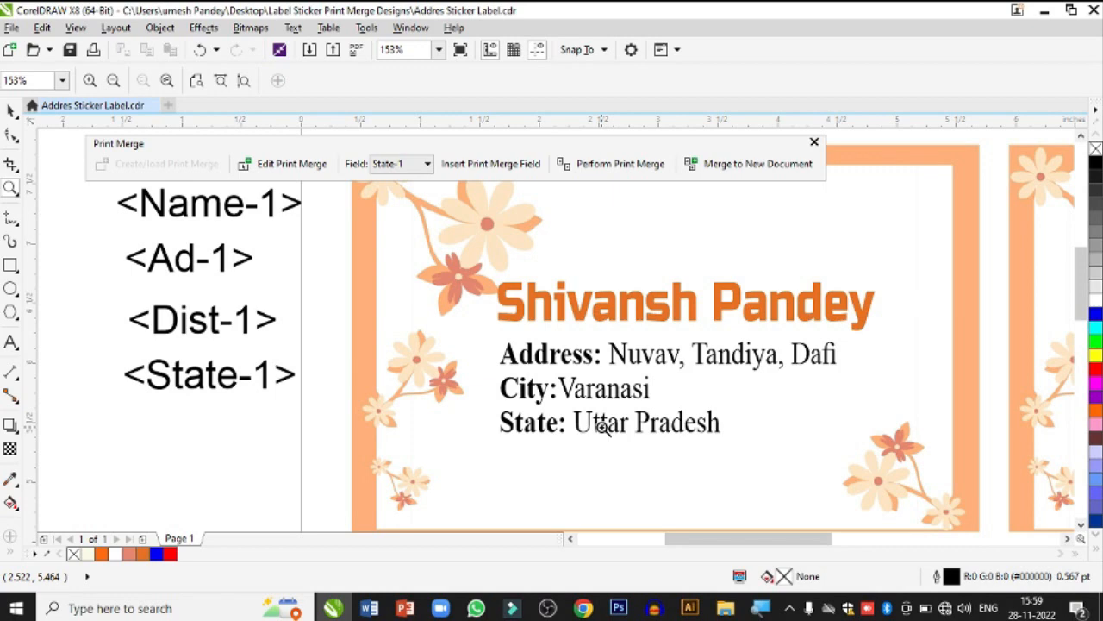
left_click(11, 110)
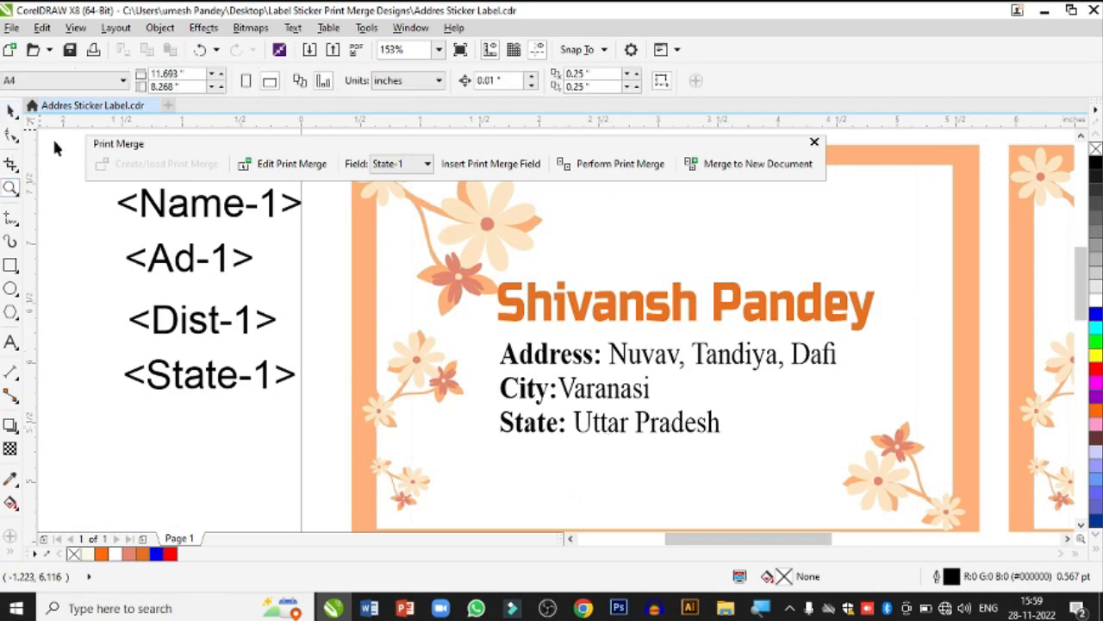
left_click(187, 222)
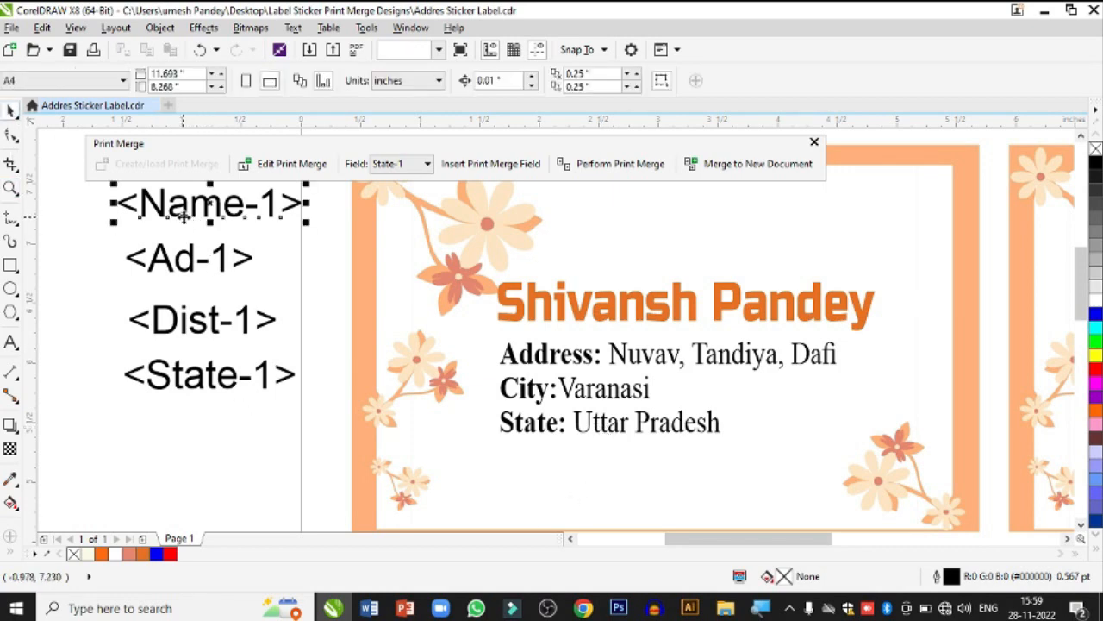
left_click_drag(187, 222, 250, 245)
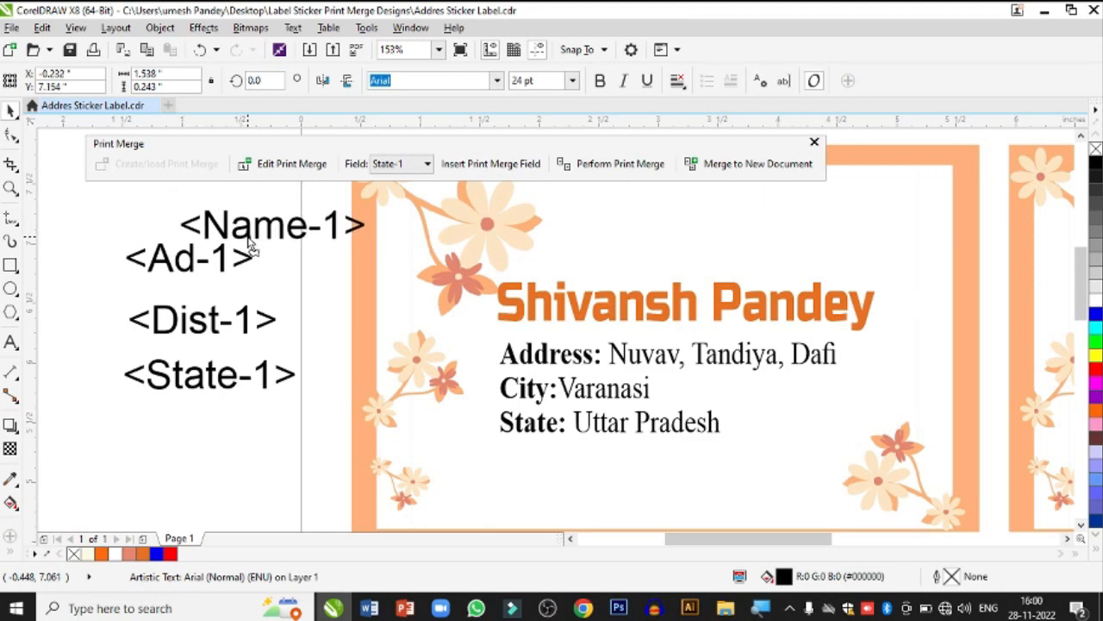
Step: Set the Name-1 merge field's font to Russo One, matching the recipient name on the label
left_click(518, 302)
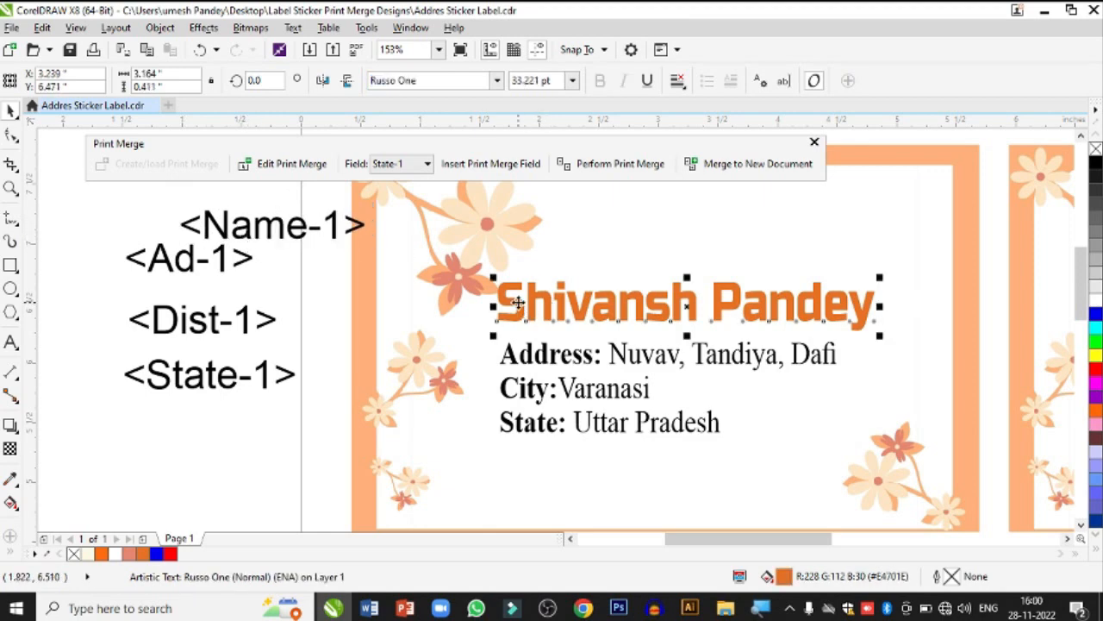
left_click(249, 228)
left_click(495, 82)
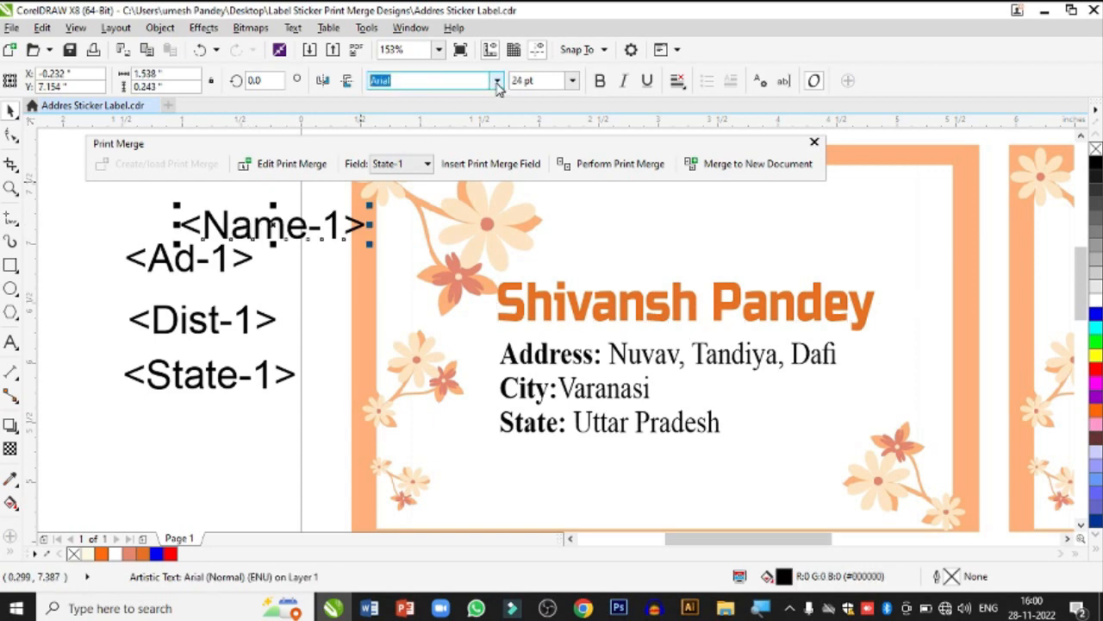
left_click(497, 81)
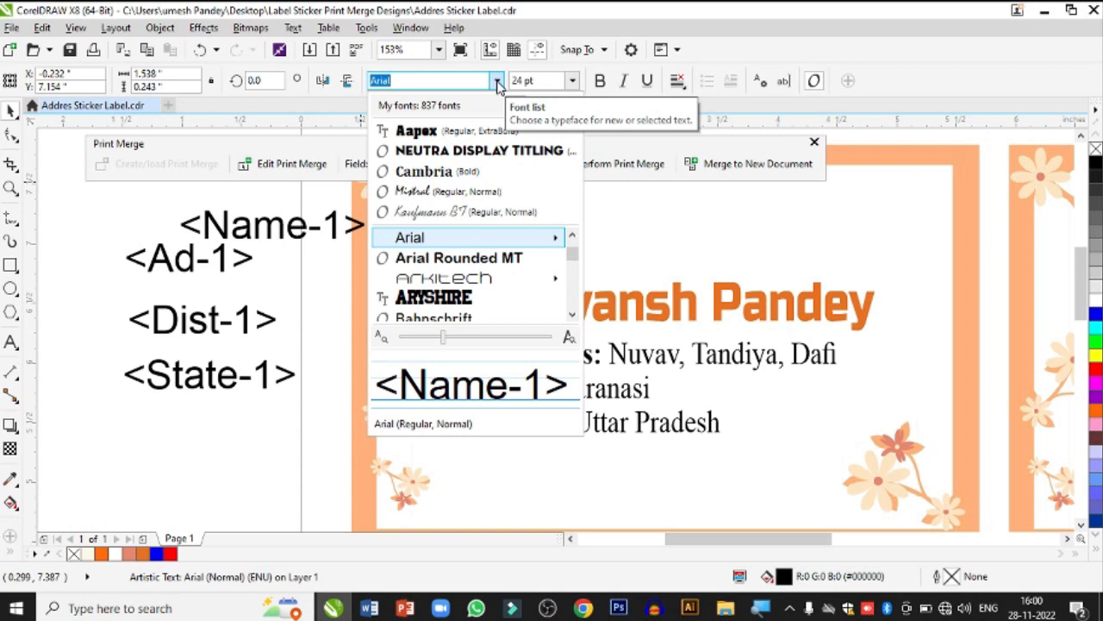
type("ru")
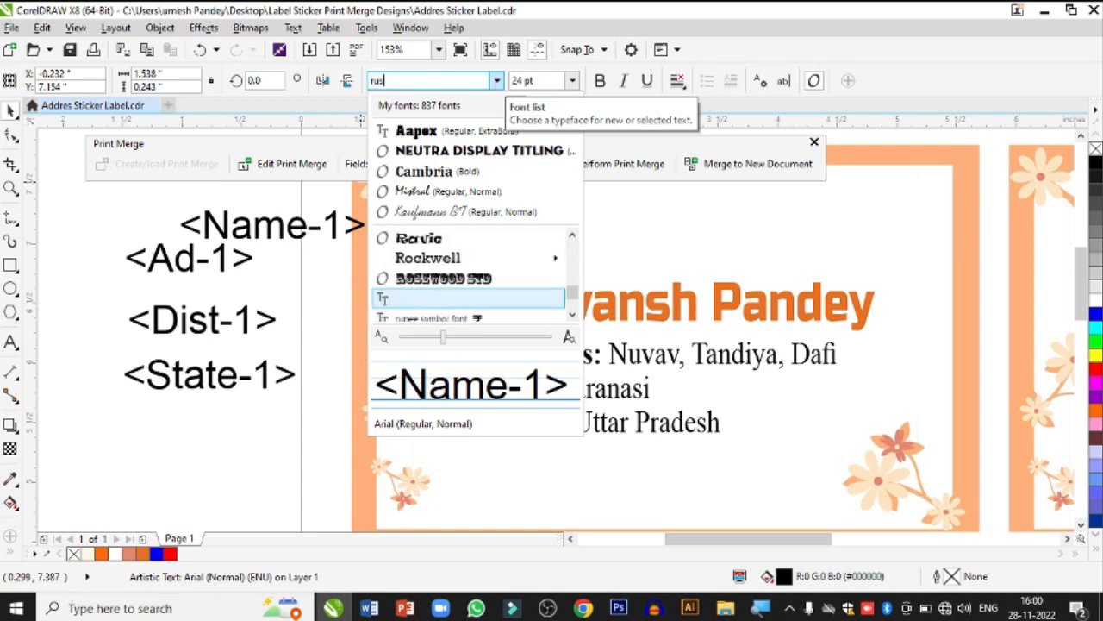
type("s")
key("Return")
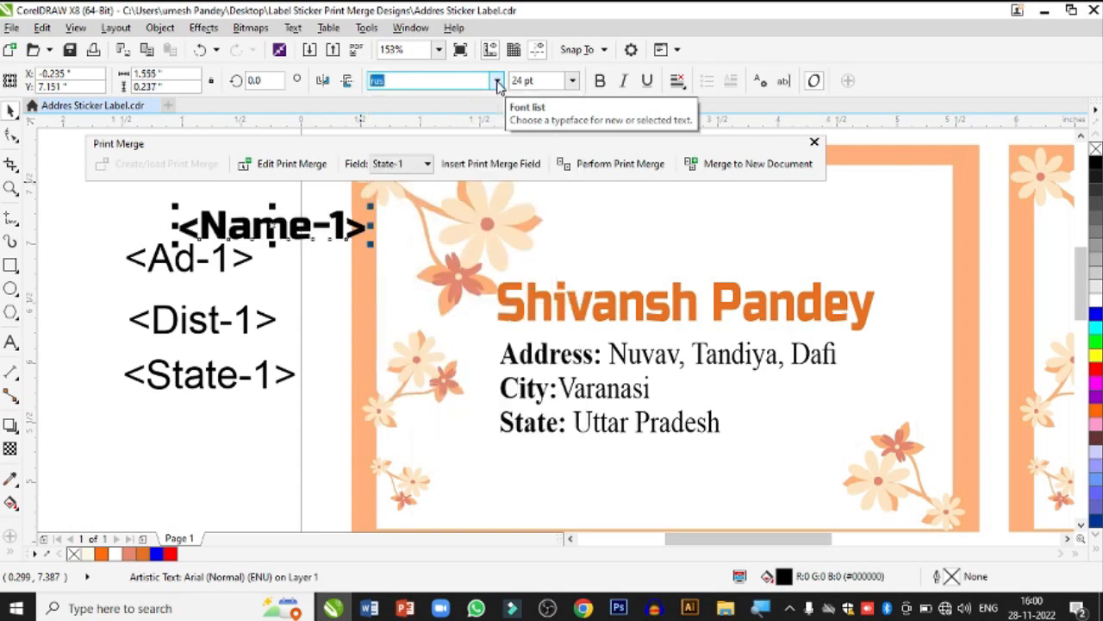
Step: Set the Name-1 merge field's size to 28 pt and fill it with orange (#FF6600)
left_click(549, 76)
type("28")
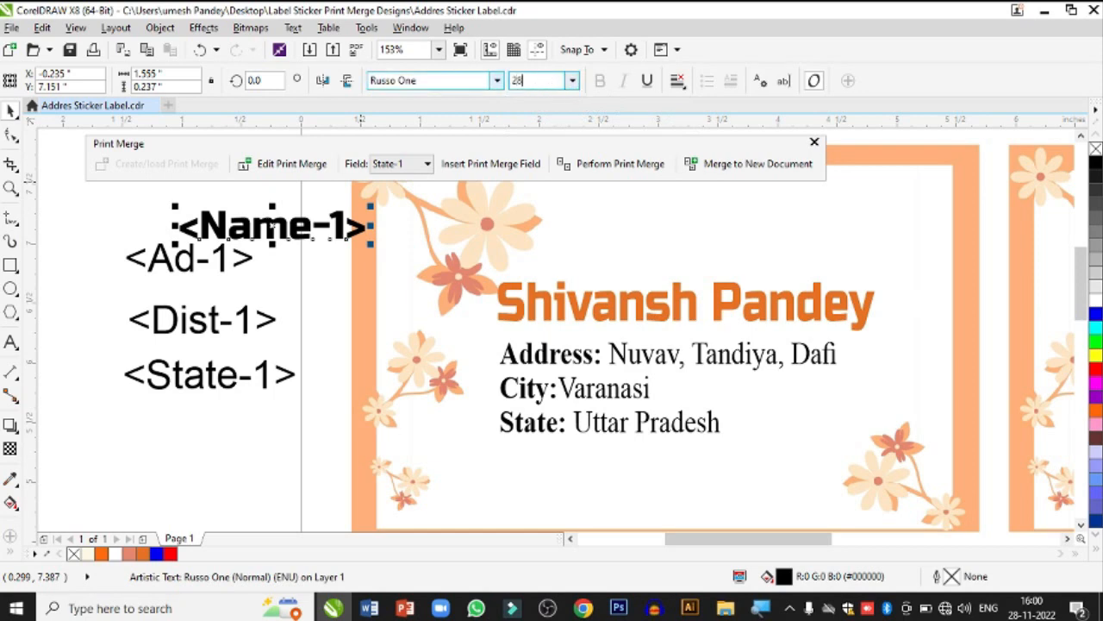
key("Return")
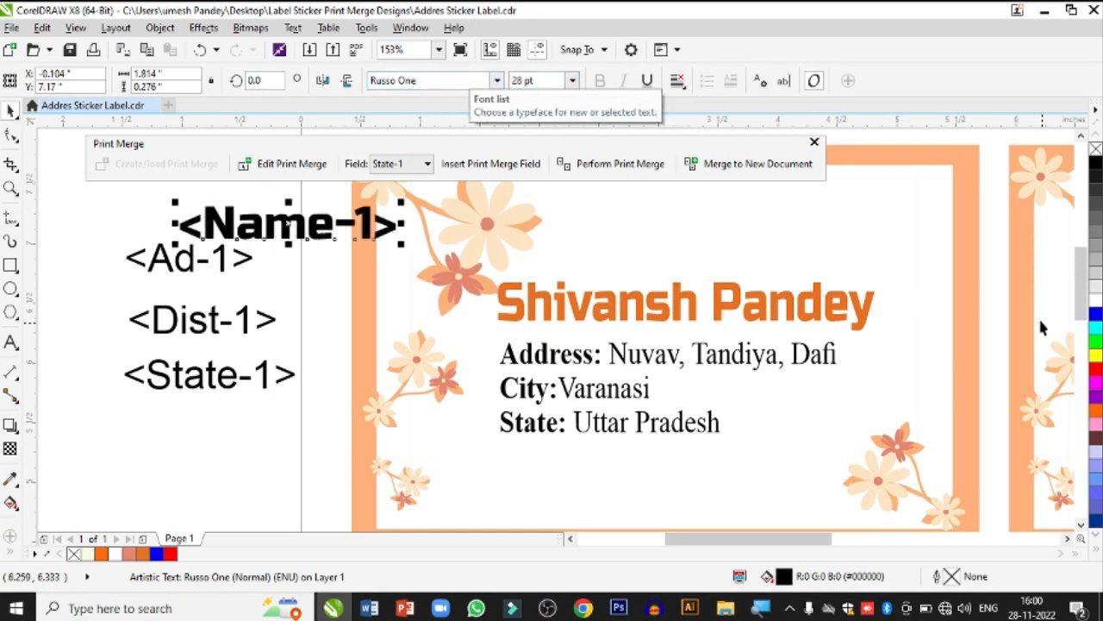
left_click(1096, 410)
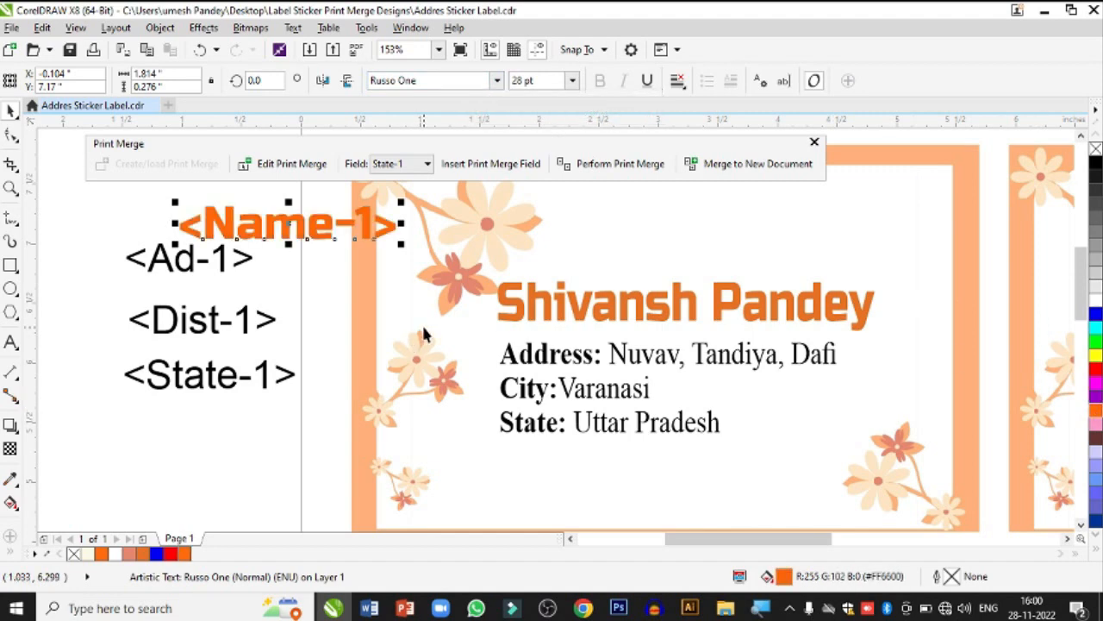
Step: Set the font of the Ad-1, Dist-1 and State-1 merge fields together to Times New Roman, matching the label's address lines
left_click(625, 362)
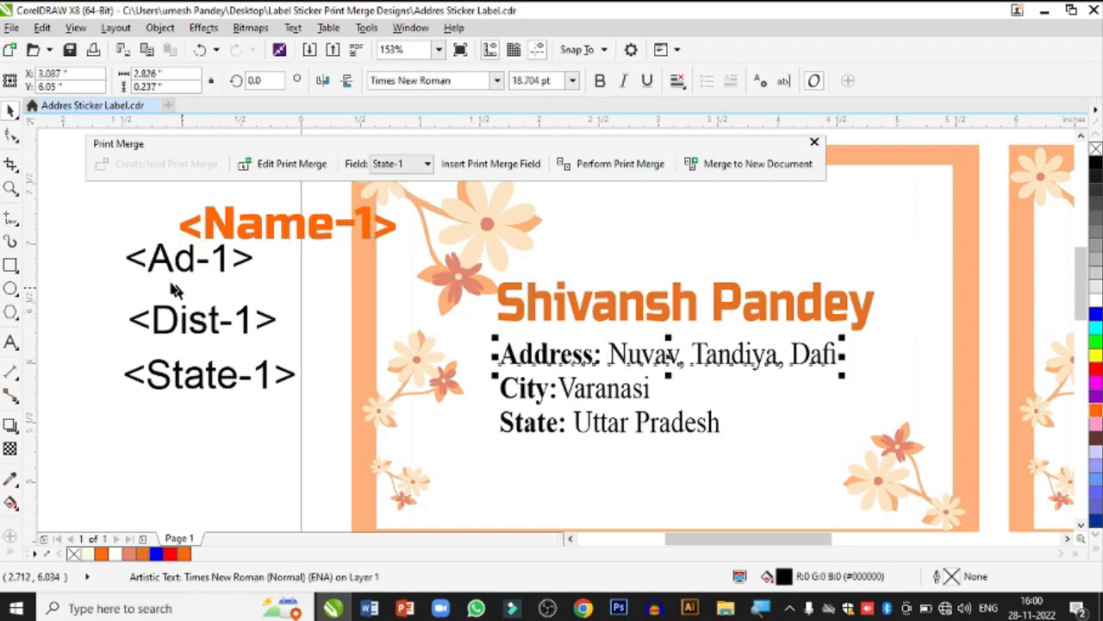
left_click_drag(103, 242, 300, 409)
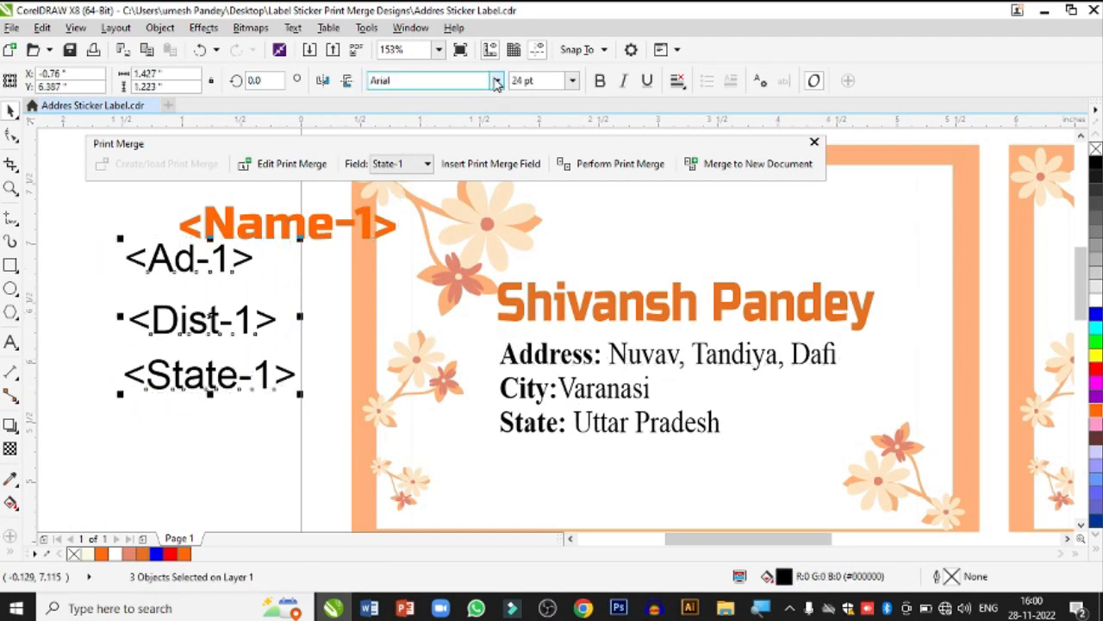
left_click(496, 80)
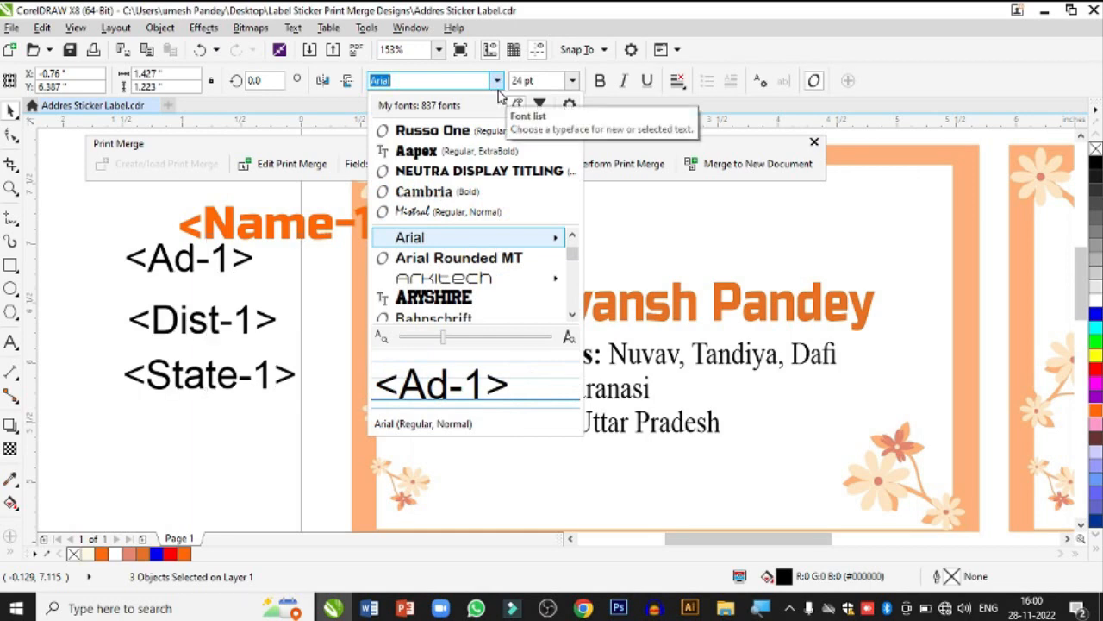
type("t")
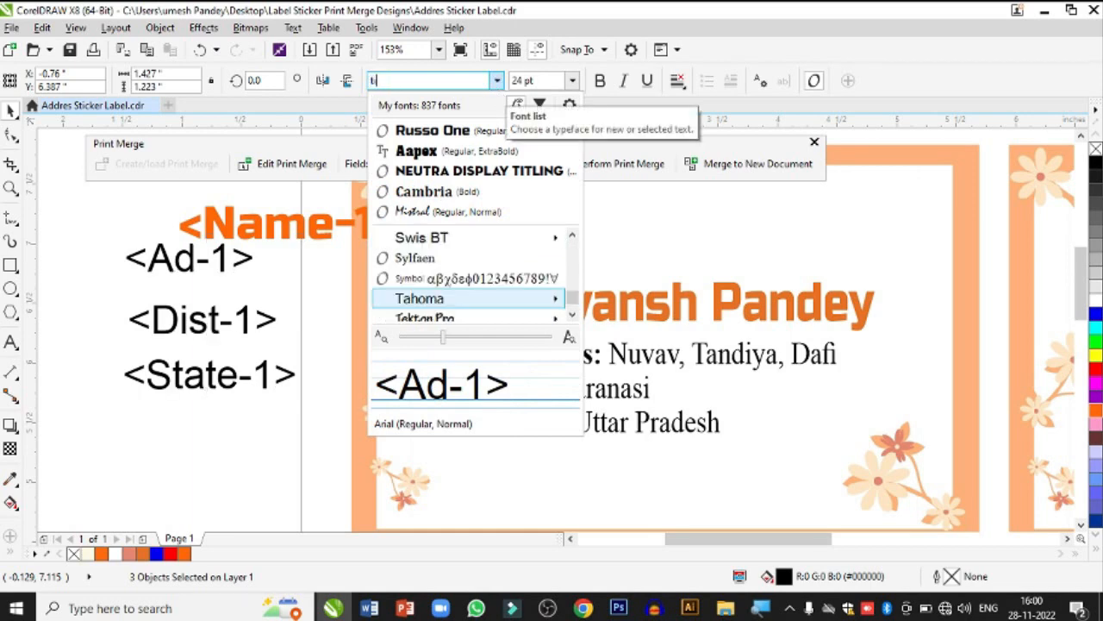
type("i")
key("Return")
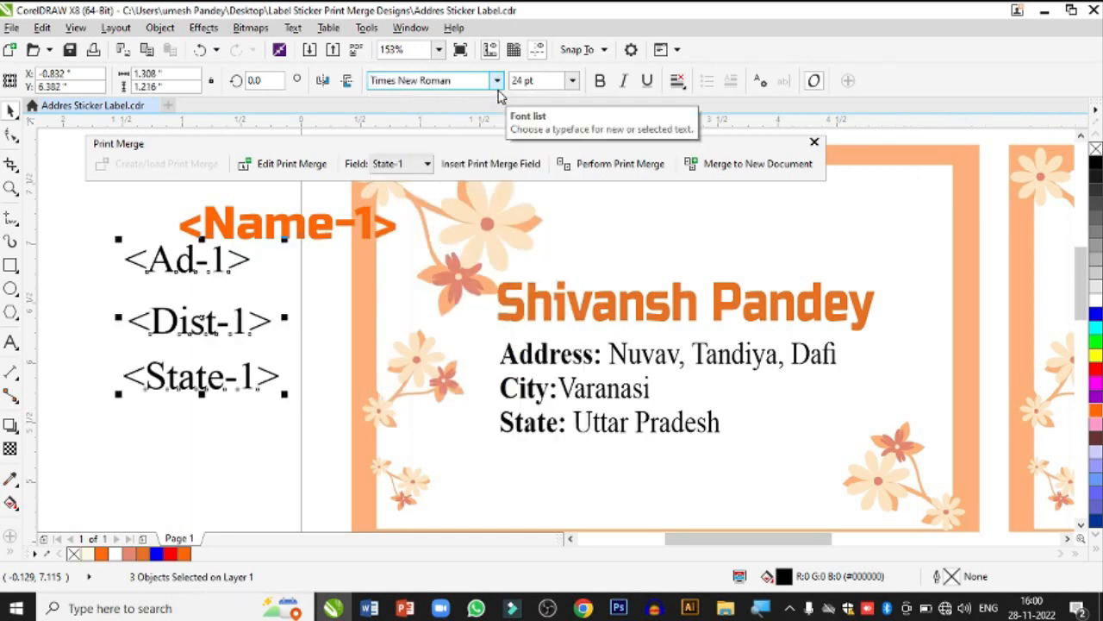
left_click(493, 83)
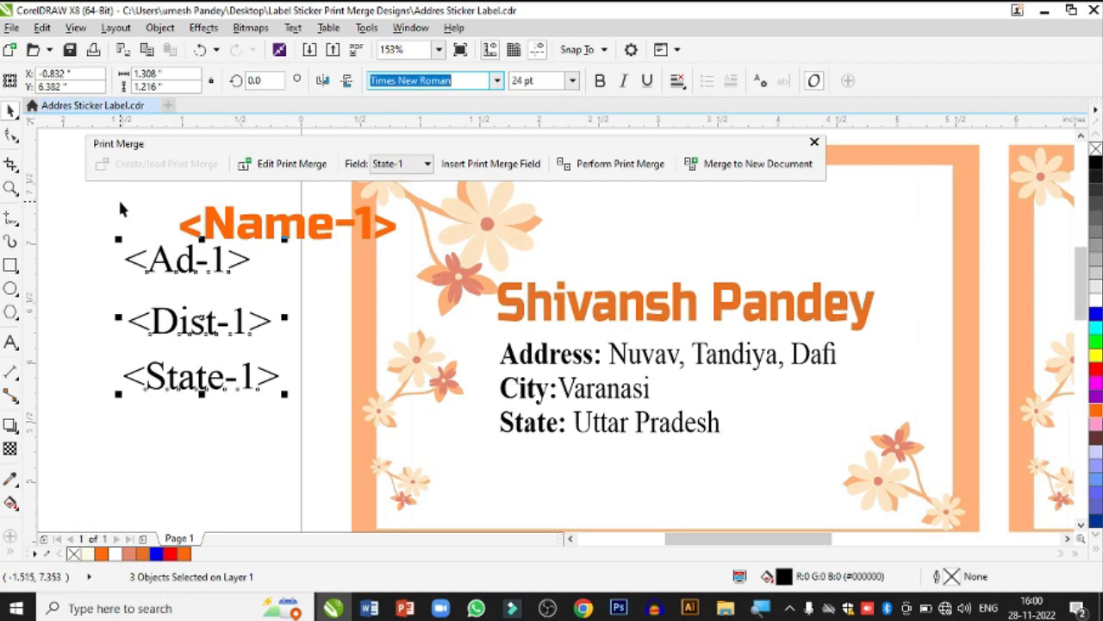
left_click(84, 228)
left_click_drag(84, 227, 296, 416)
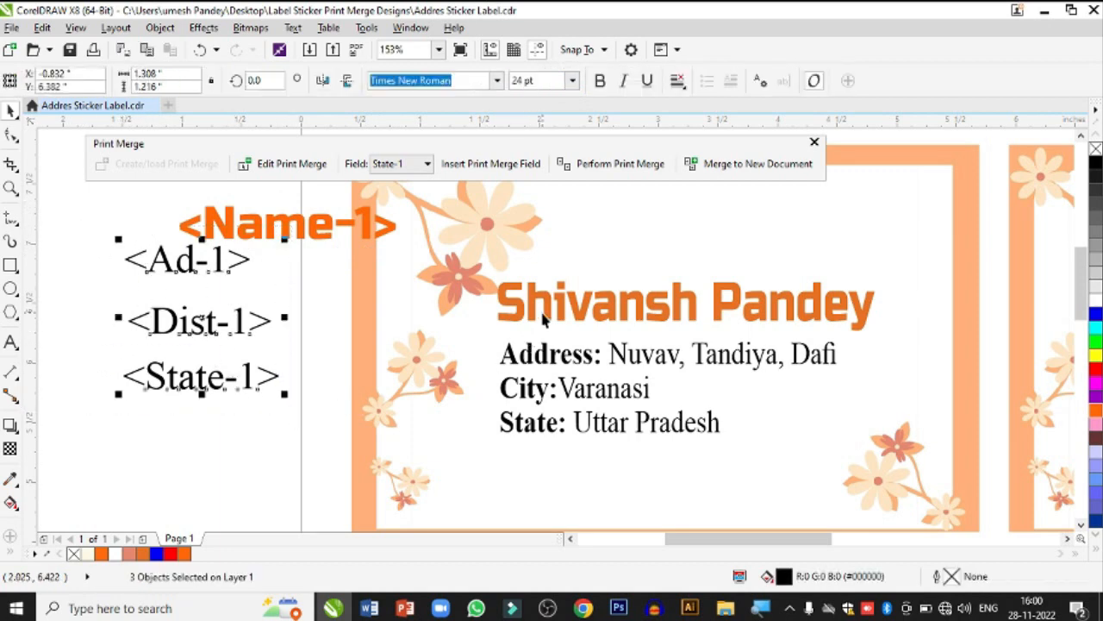